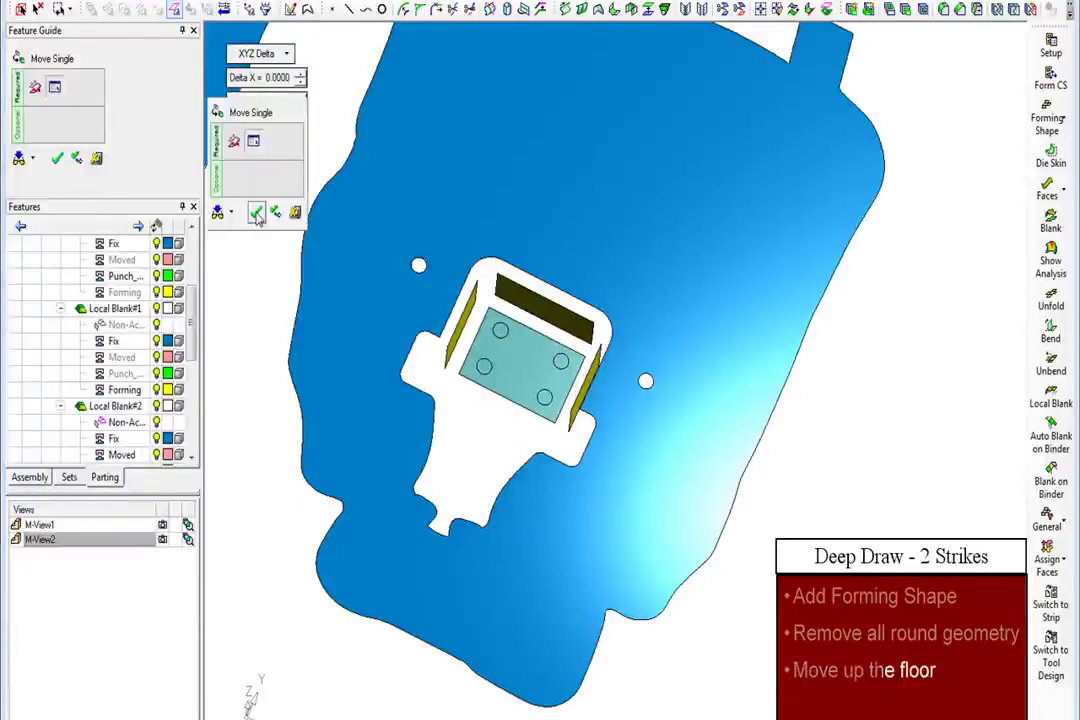
Step: Finish moving up the pocket floor and fillet both vertical corners between the pocket walls with a 7.5 radius
left_click(257, 218)
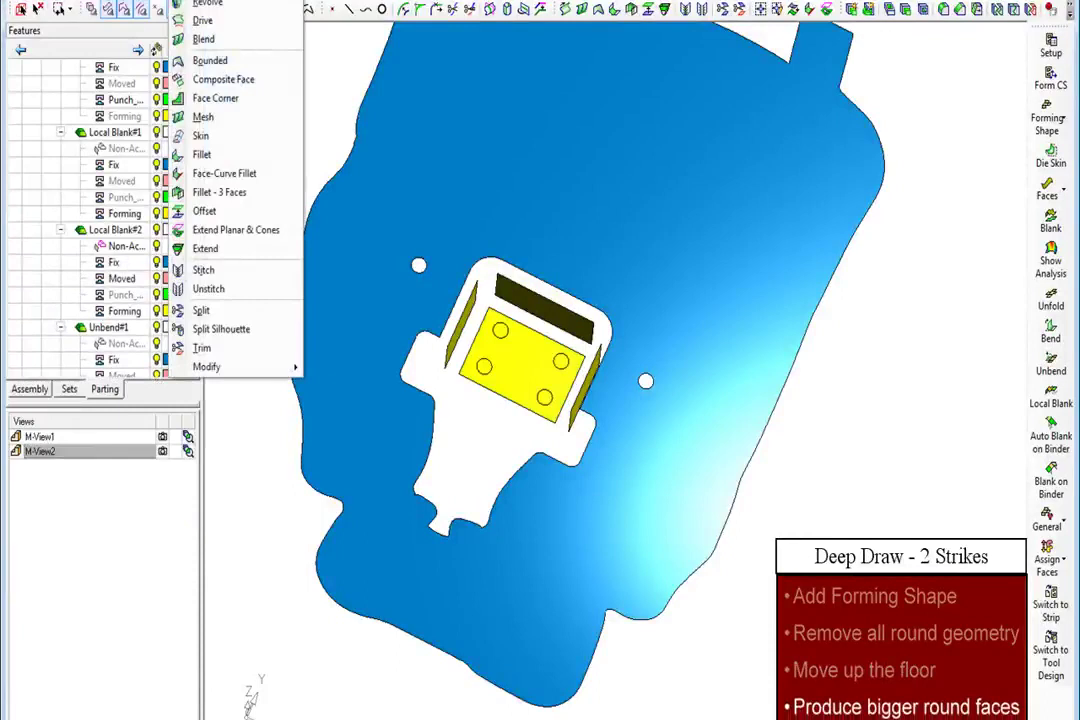
left_click(210, 154)
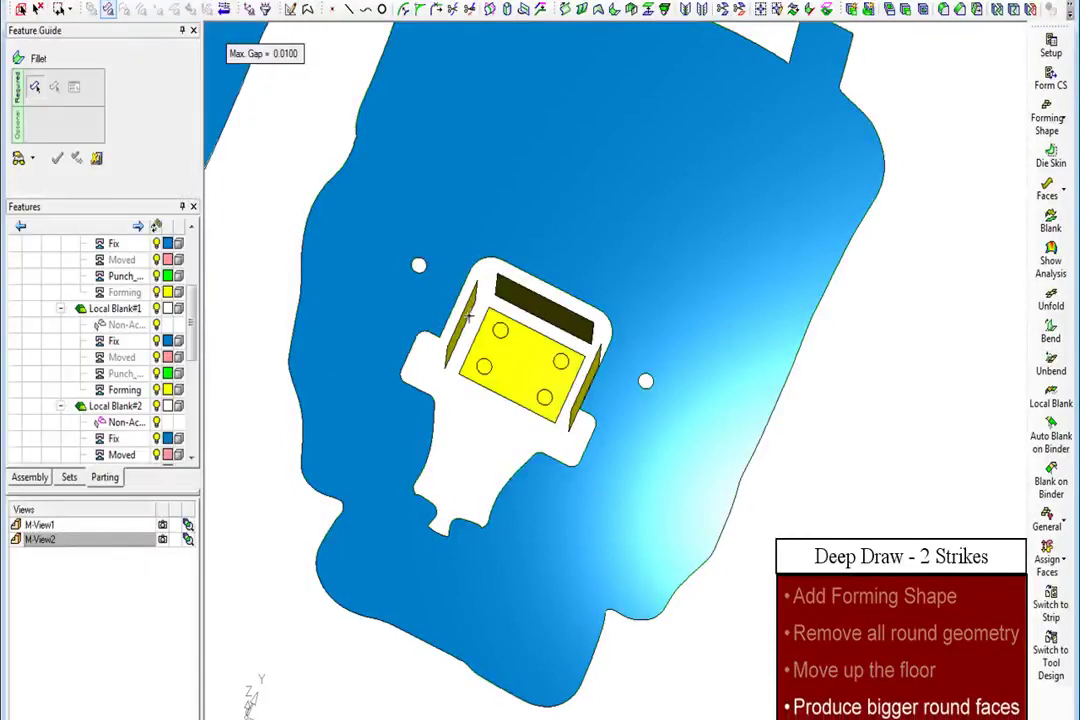
left_click(466, 318)
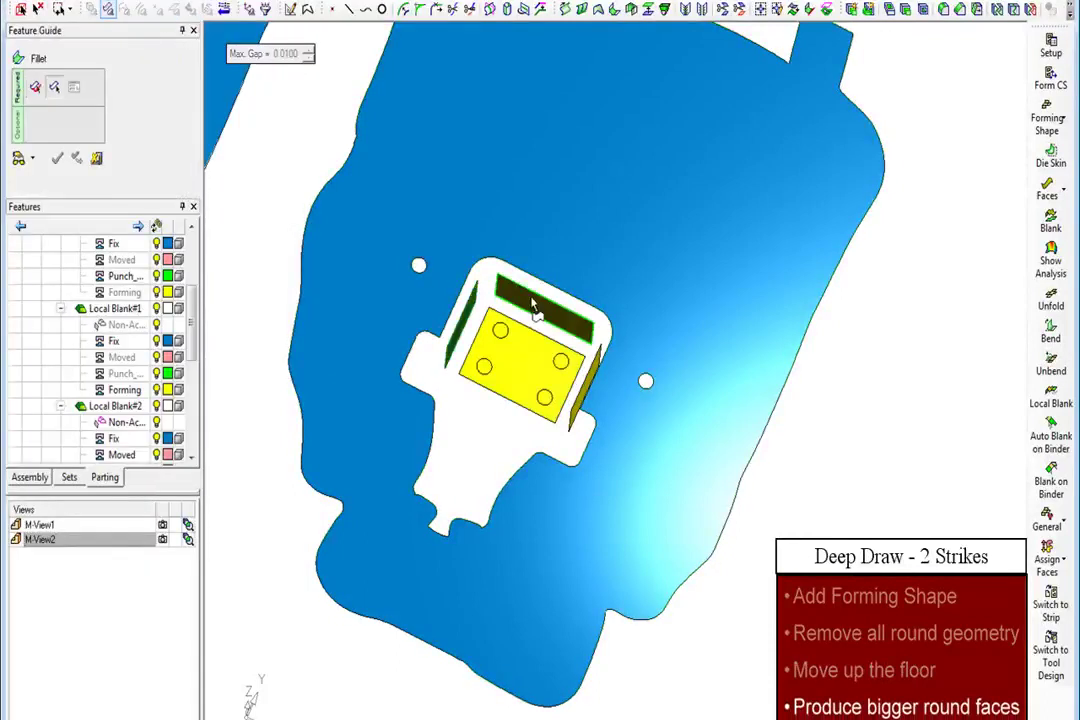
left_click(533, 307)
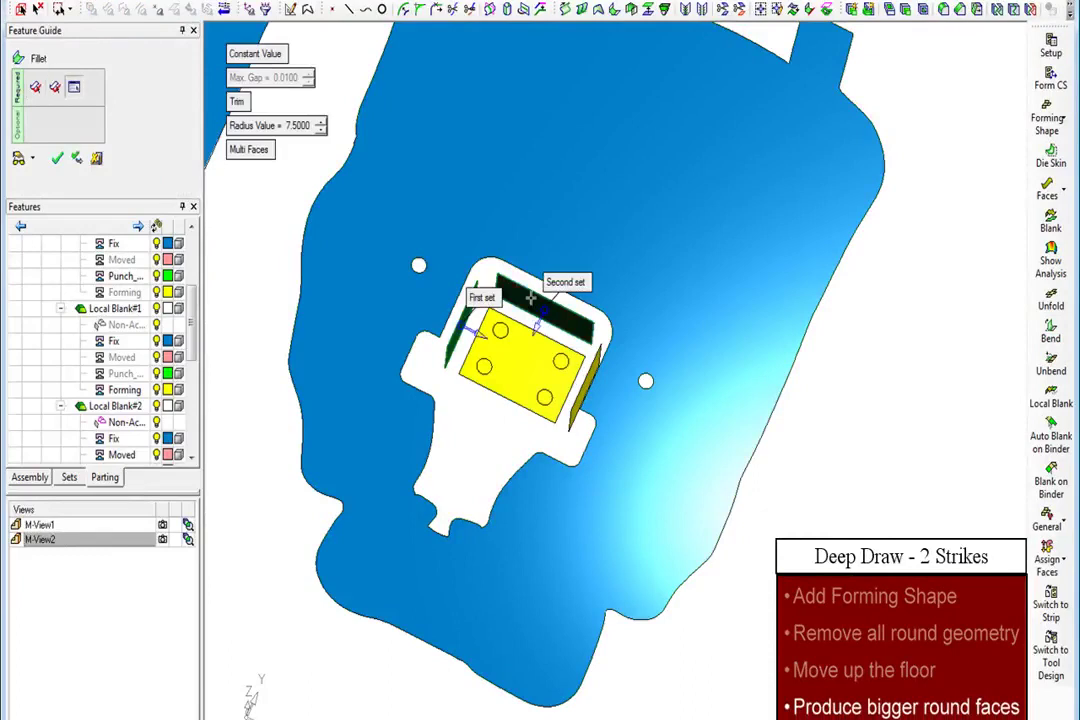
right_click(531, 298)
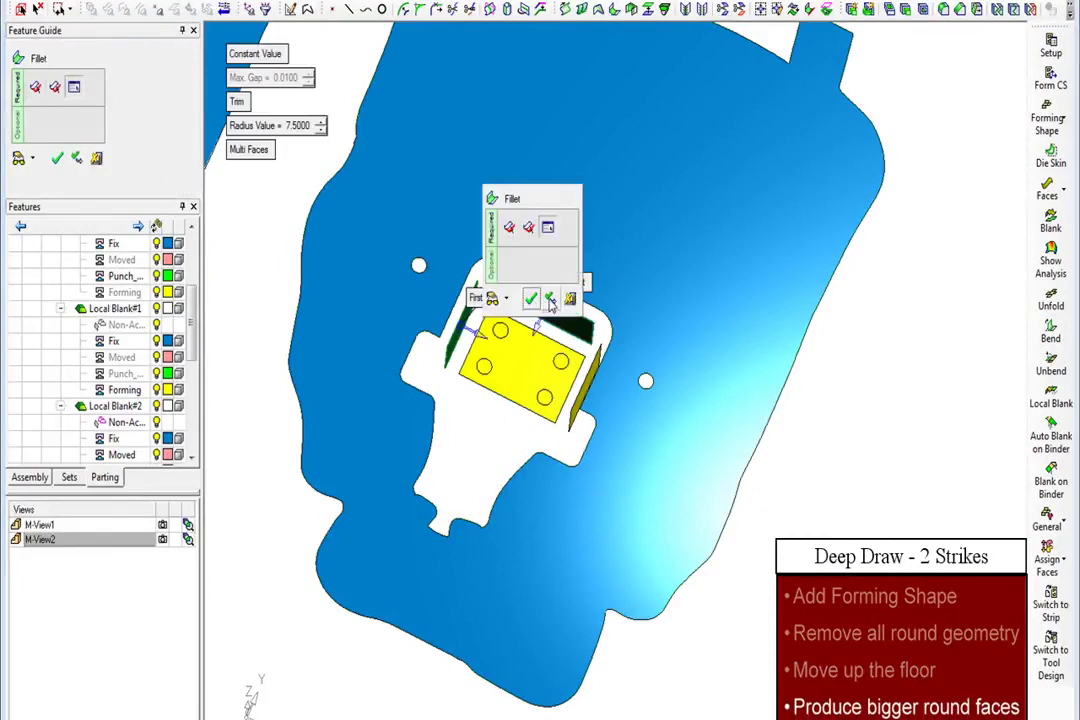
left_click(549, 301)
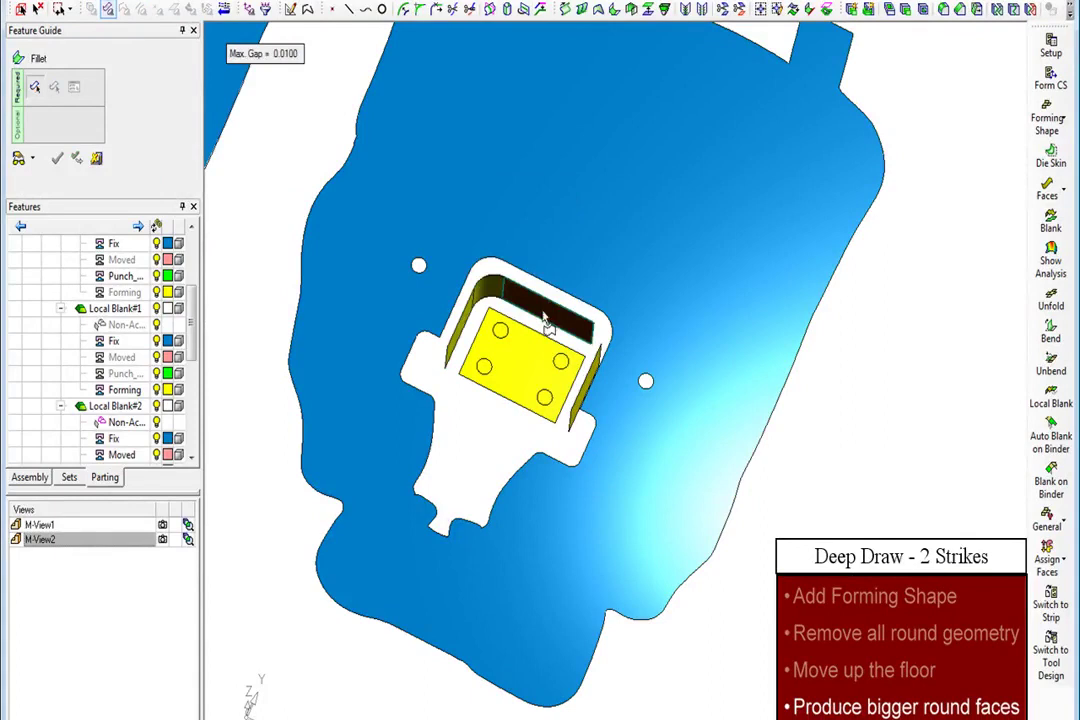
left_click(595, 395)
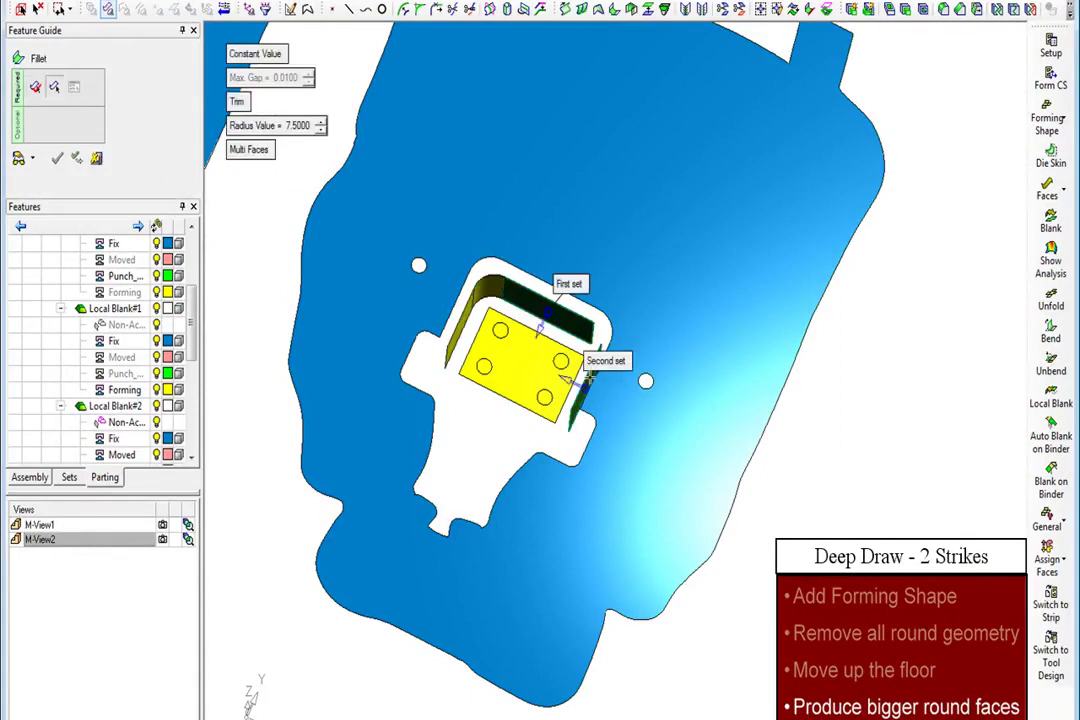
right_click(640, 331)
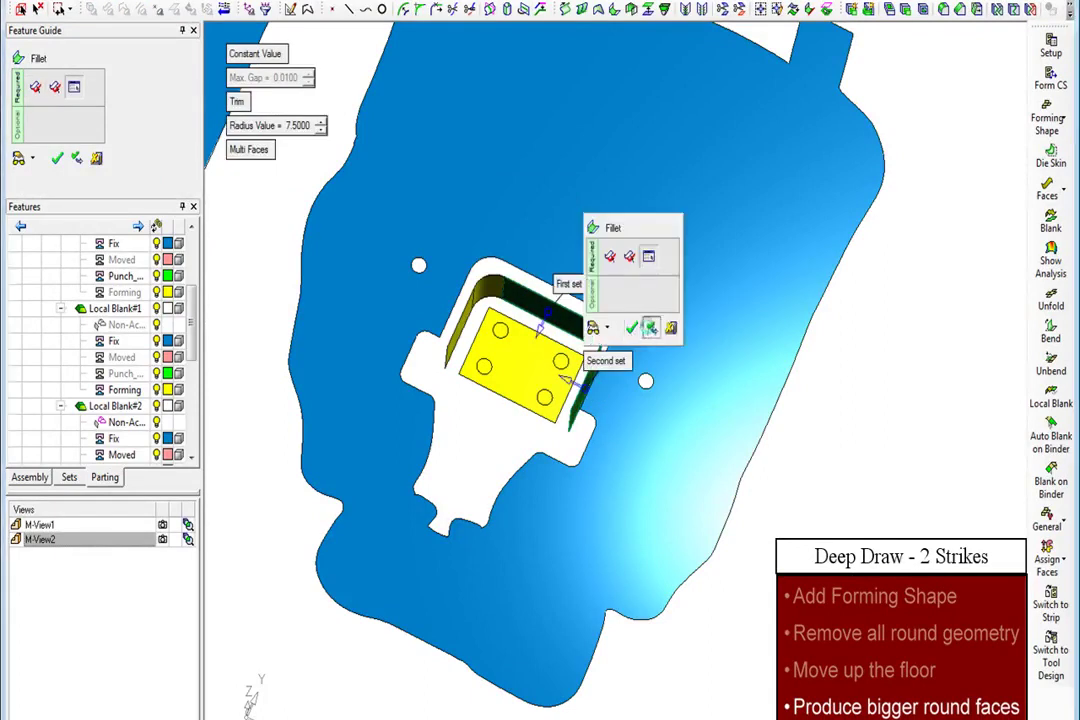
left_click(650, 330)
Step: Fillet the full chain of pocket walls against the pocket floor with a radius of 7
left_click(493, 297)
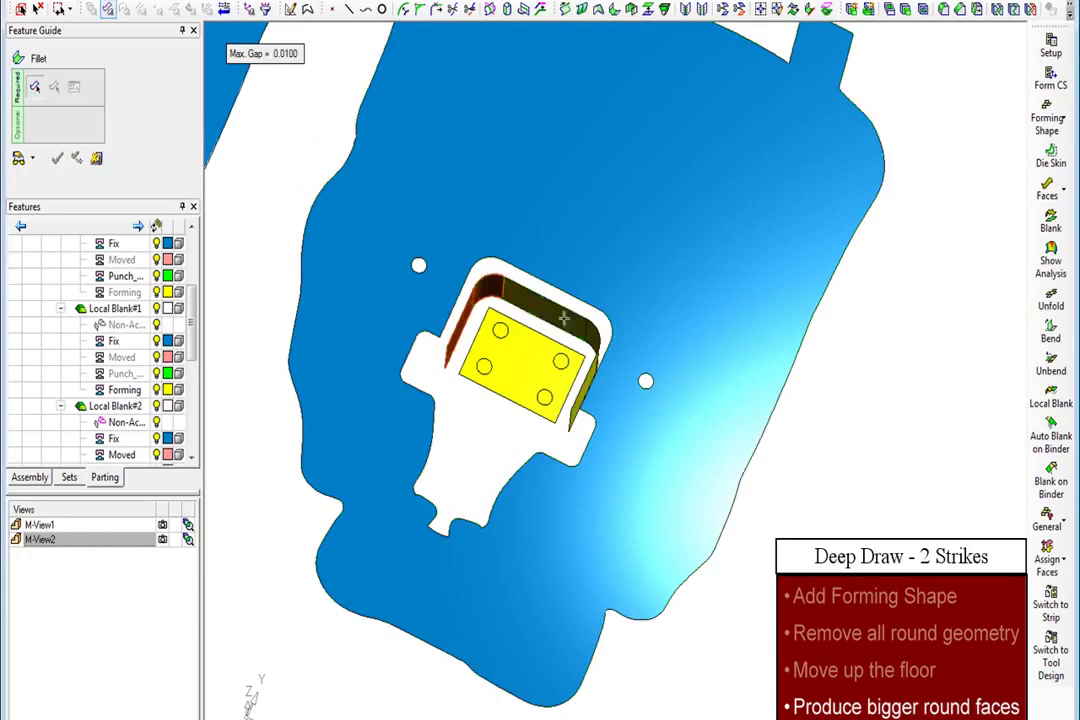
left_click(562, 314)
left_click(592, 338)
left_click(586, 380)
middle_click(708, 456)
left_click(519, 402)
left_click(522, 362)
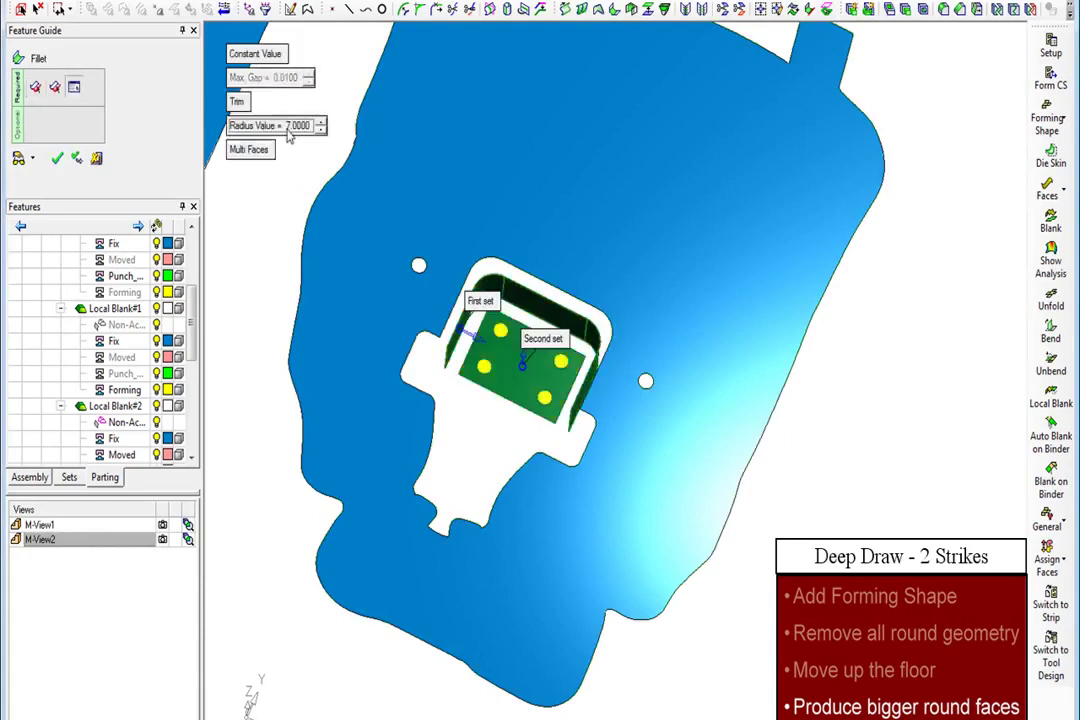
right_click(287, 232)
left_click(285, 228)
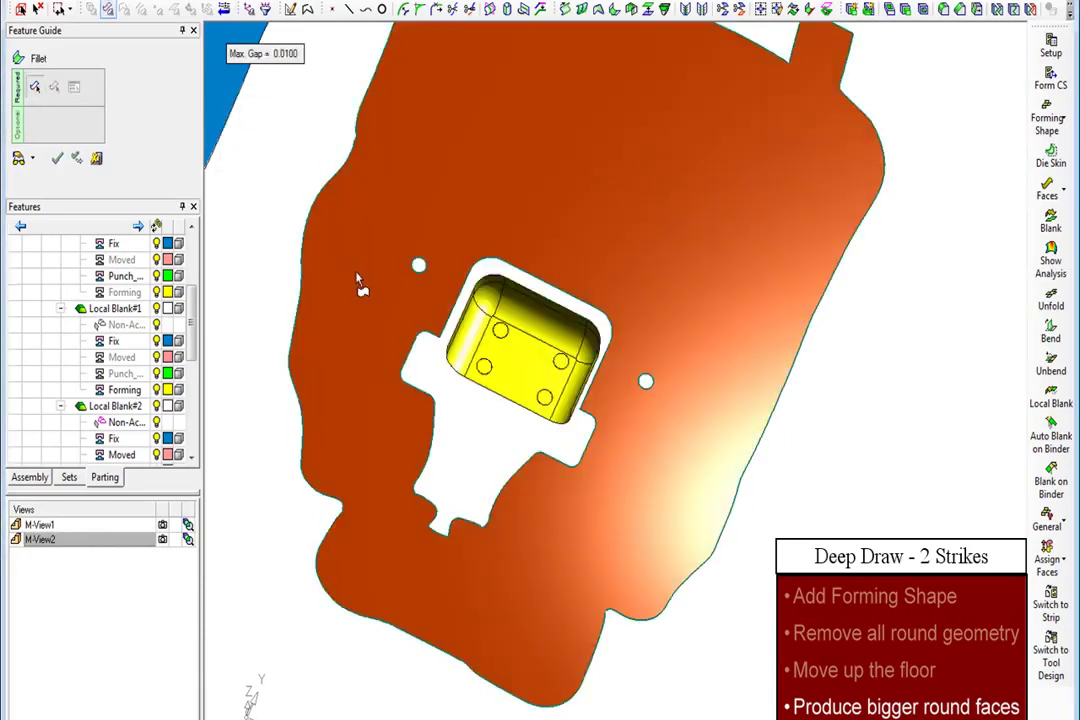
Step: Fillet the large outer face against the upper edges of the pocket walls with a radius of 7
left_click(358, 284)
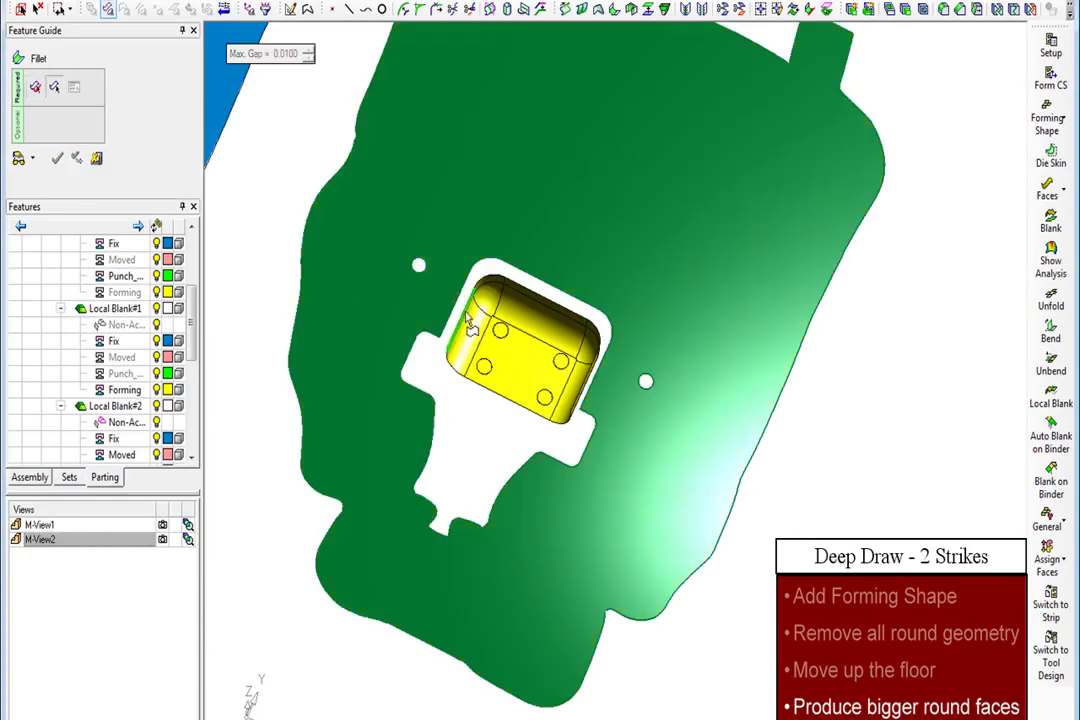
left_click(500, 300)
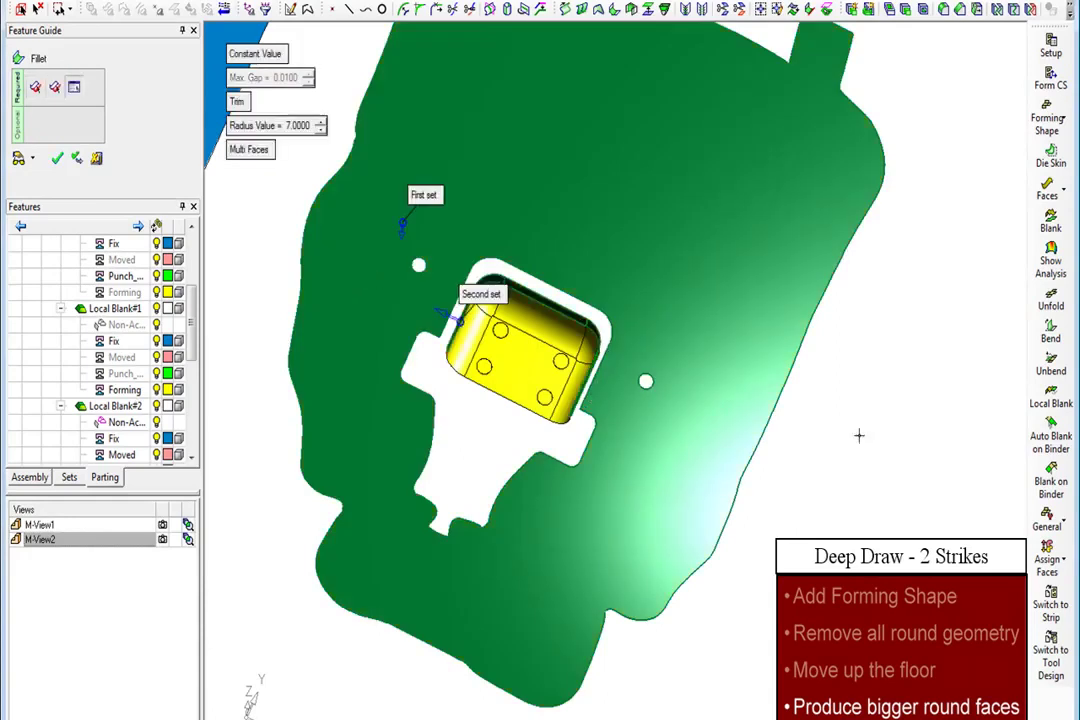
right_click(862, 420)
left_click(862, 420)
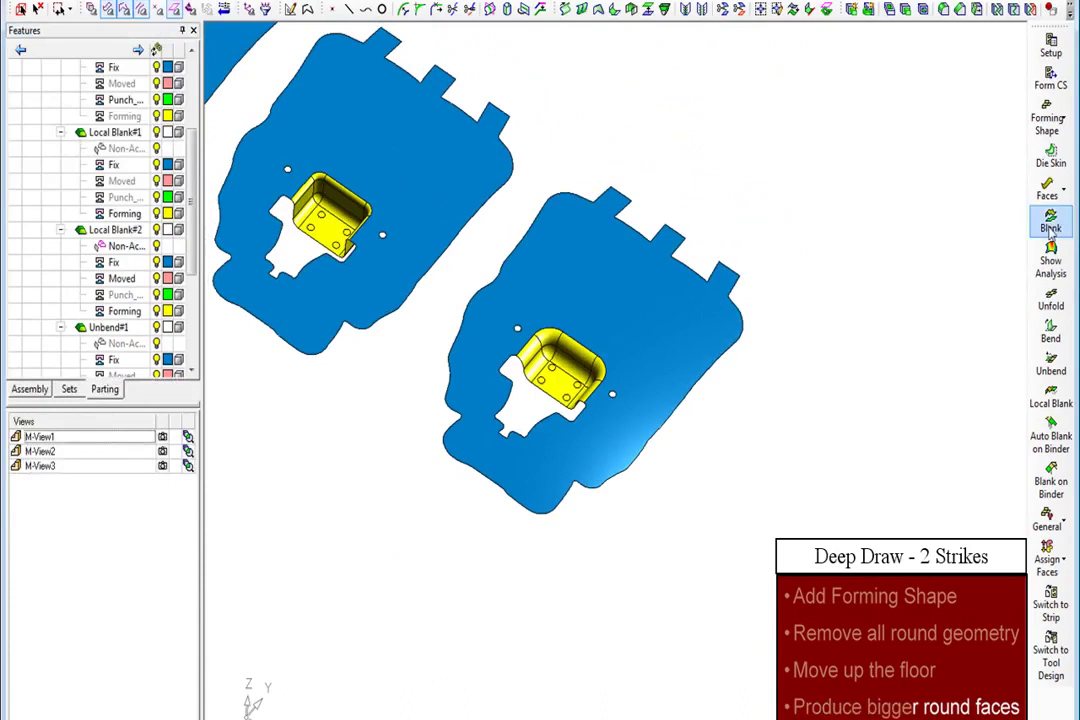
Step: Create a blank from the deep-draw shape in SPH440 with thickness 2, fixing the two hole edges and the carrier edges in X and Y
left_click(1050, 225)
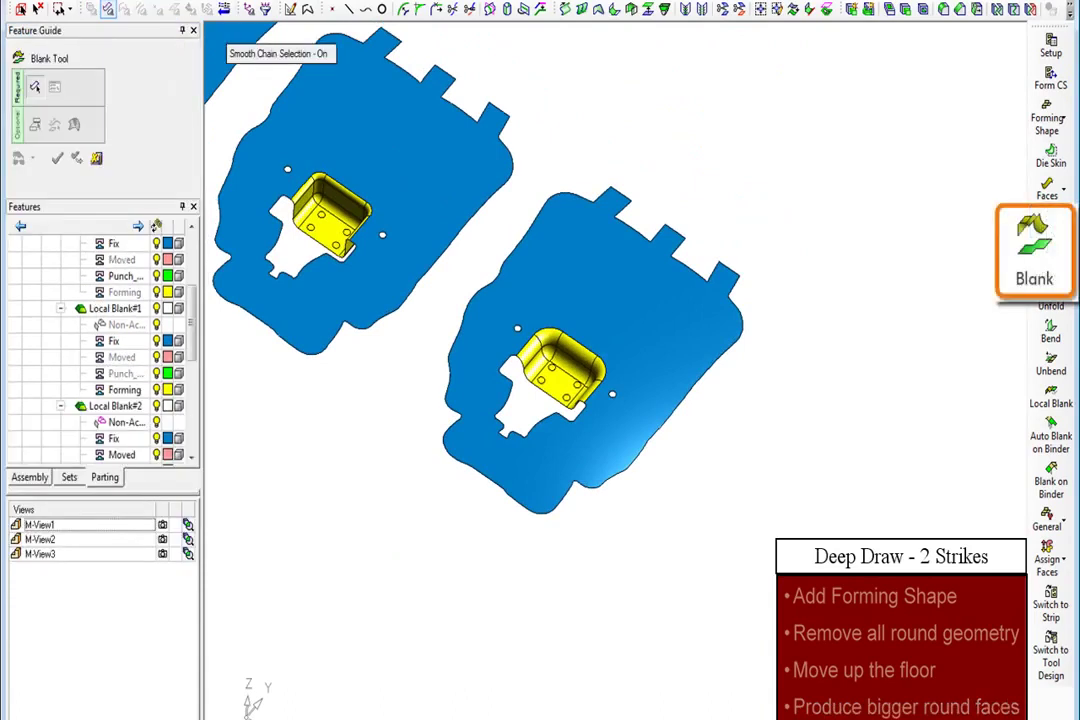
left_click(655, 304)
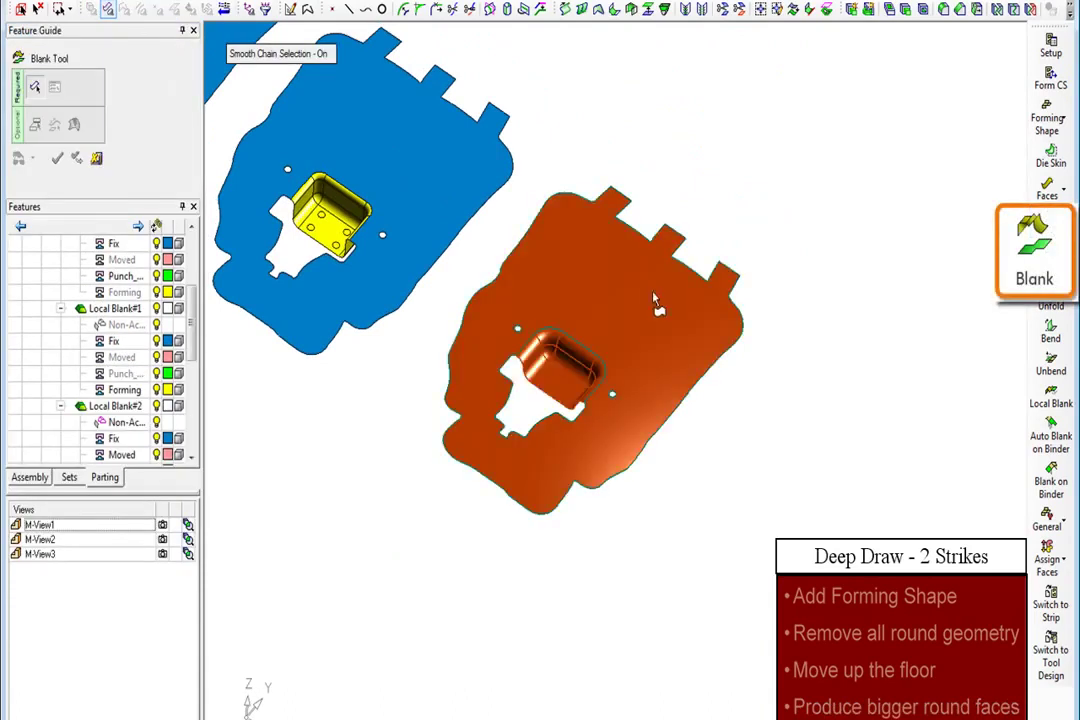
middle_click(755, 456)
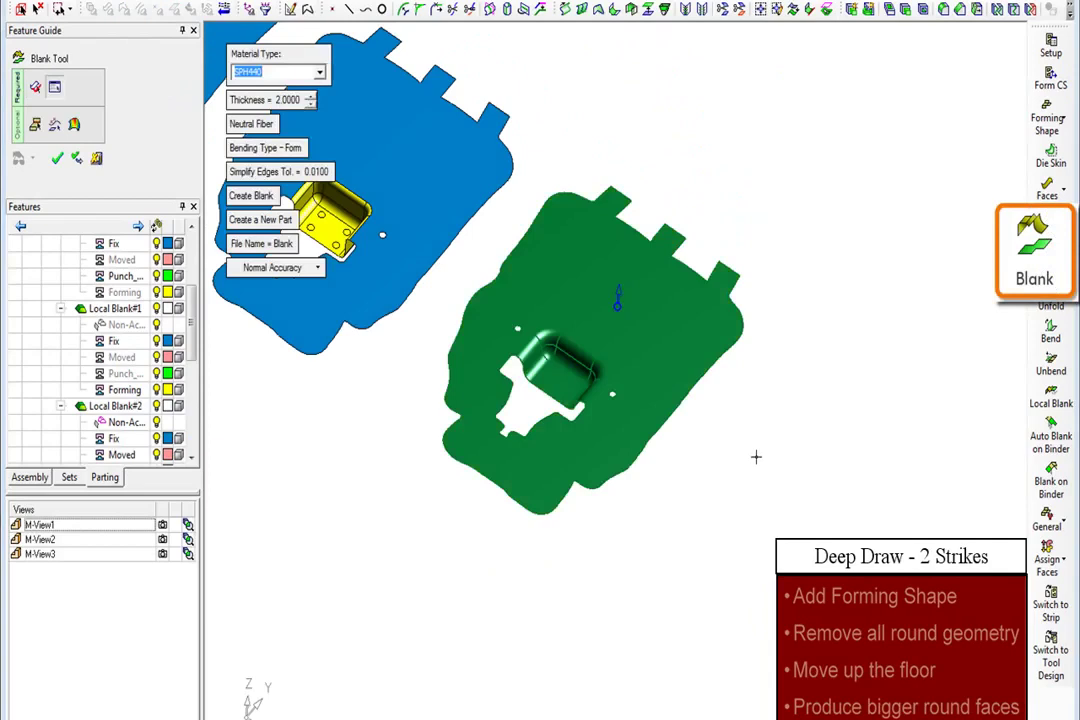
left_click(35, 127)
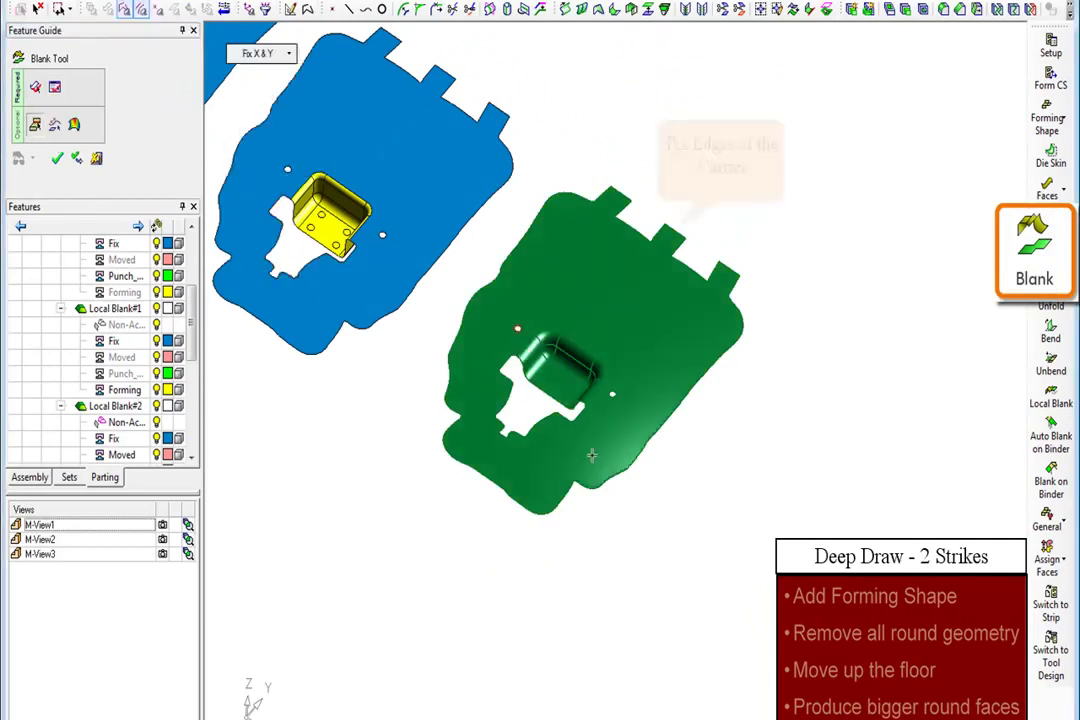
left_click(517, 329)
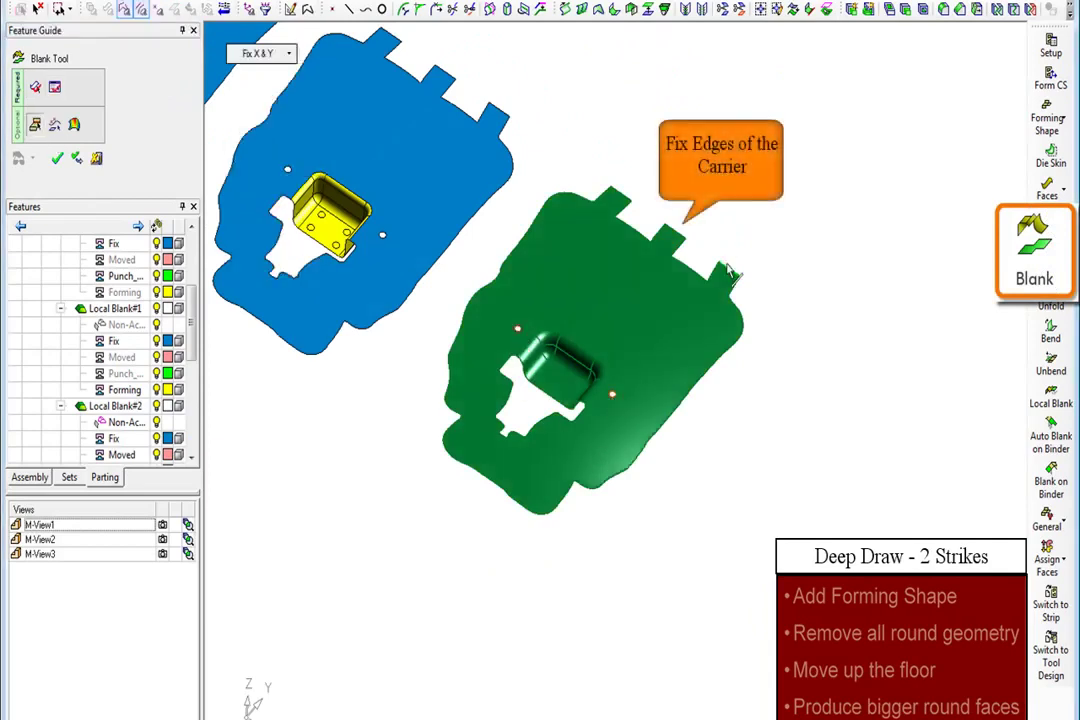
left_click(621, 194)
middle_click(776, 206)
left_click(776, 206)
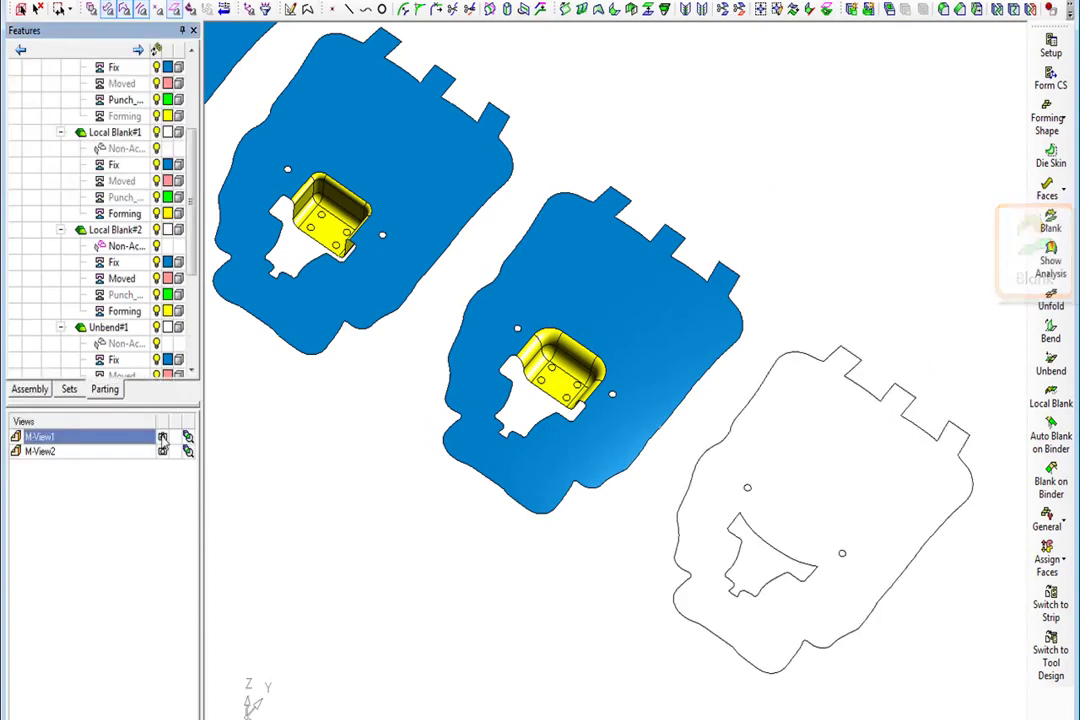
Step: Add a regular forming shape to the strip as a copy of the third shape in the upper row, with a forming progression of 200
left_click(163, 452)
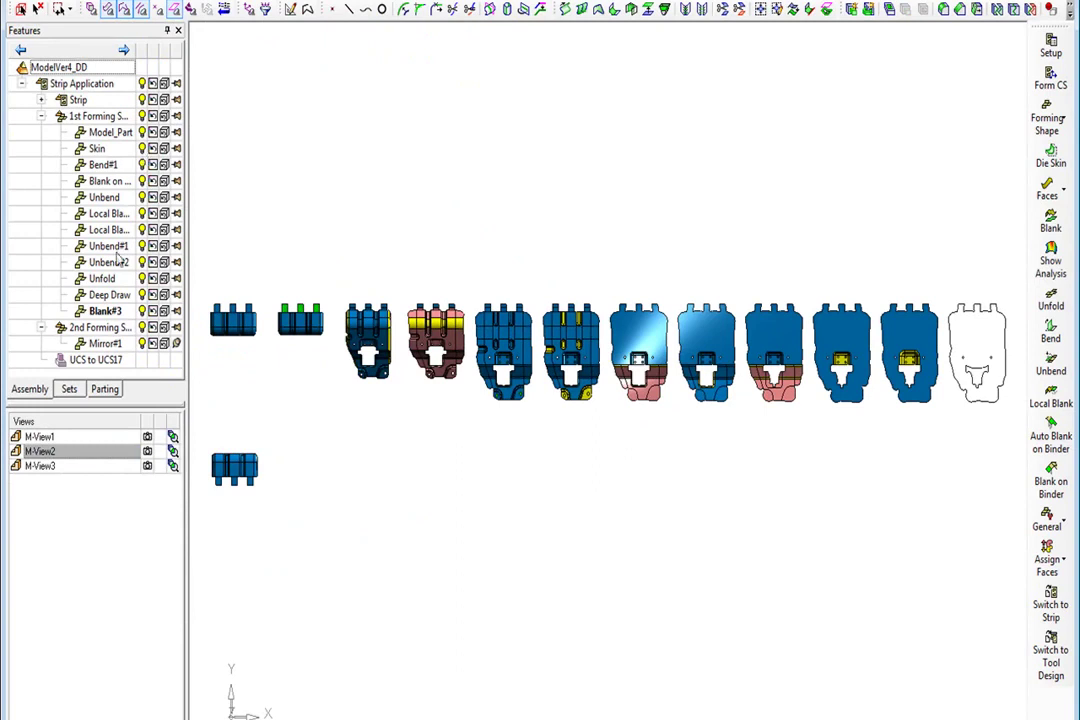
left_click(146, 470)
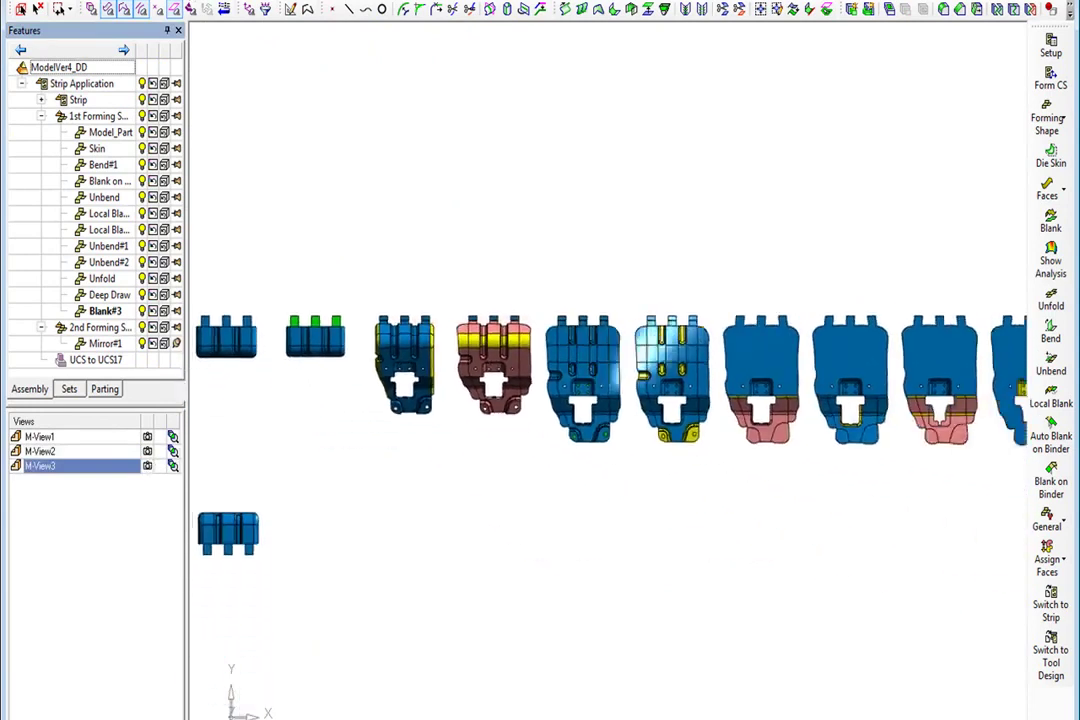
left_click(1047, 120)
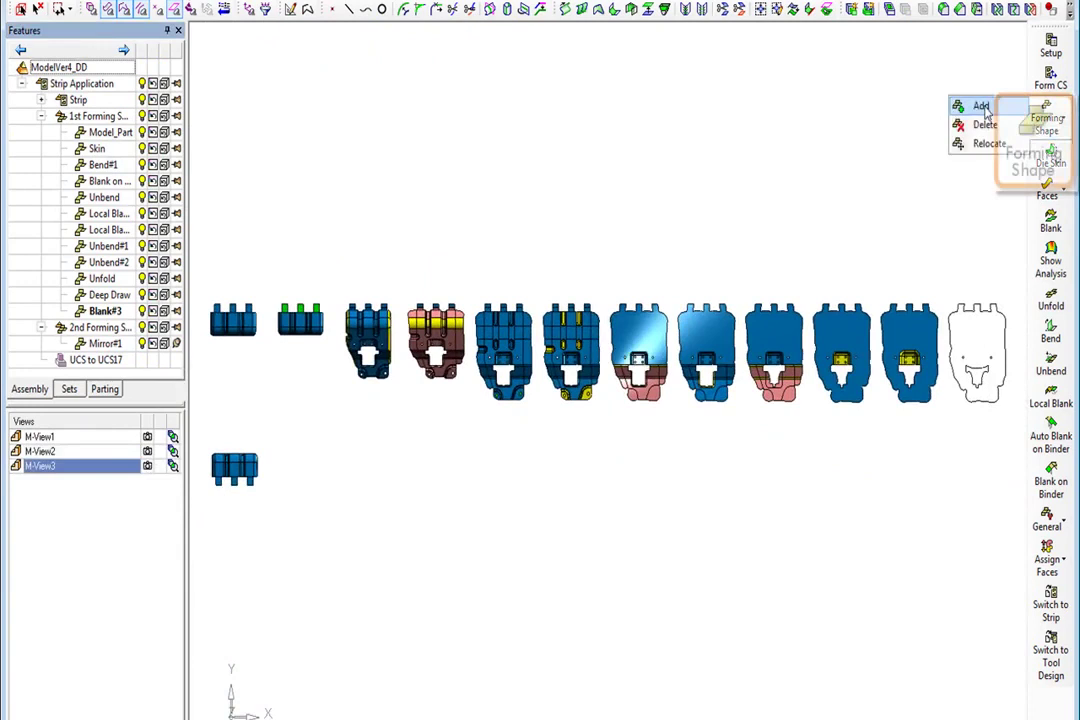
left_click(976, 106)
left_click(295, 178)
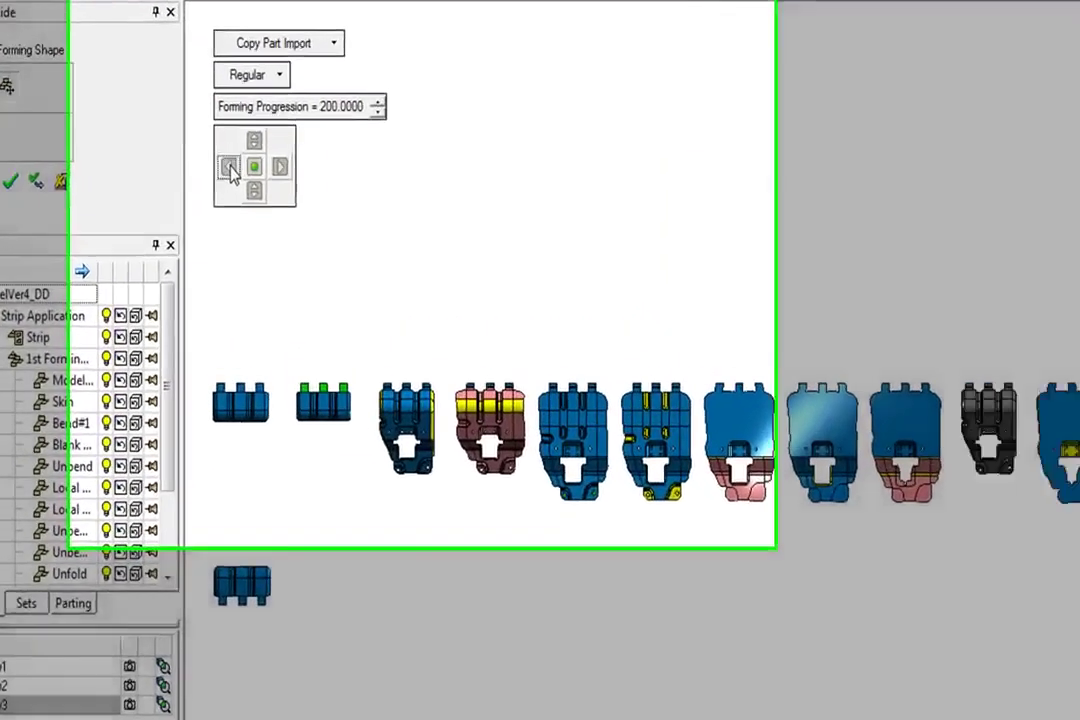
Step: Shift the new forming shape back along the row to the third position, directly after the green-tabbed shape
left_click(230, 167)
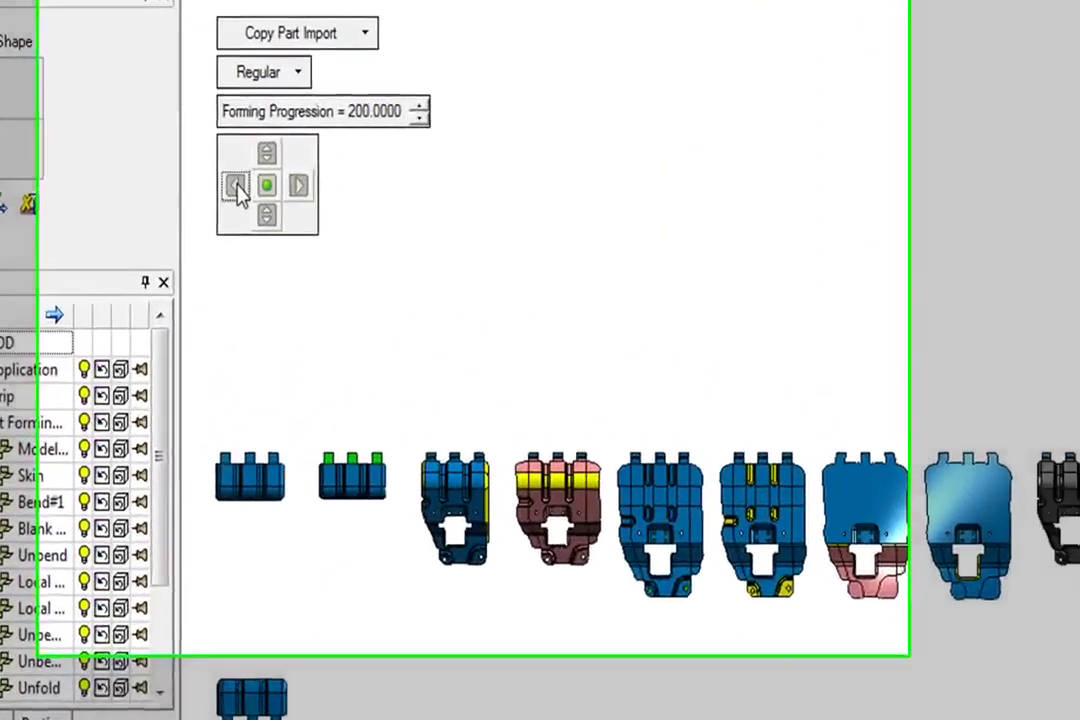
left_click(230, 167)
left_click(230, 167)
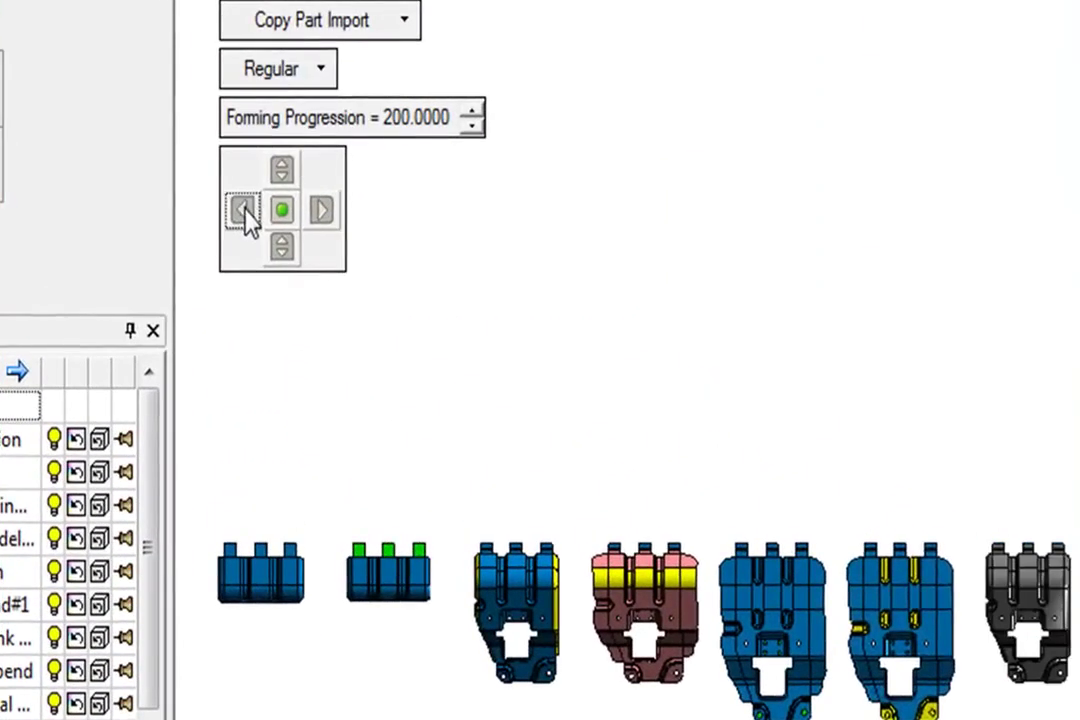
left_click(245, 213)
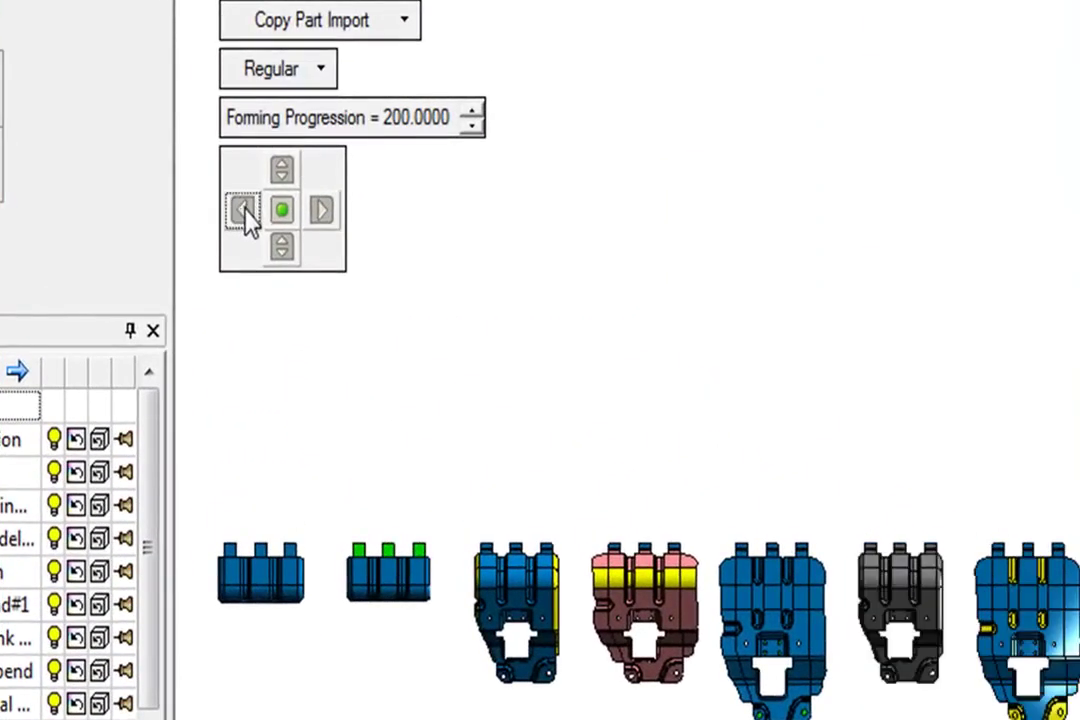
left_click(245, 210)
left_click(245, 210)
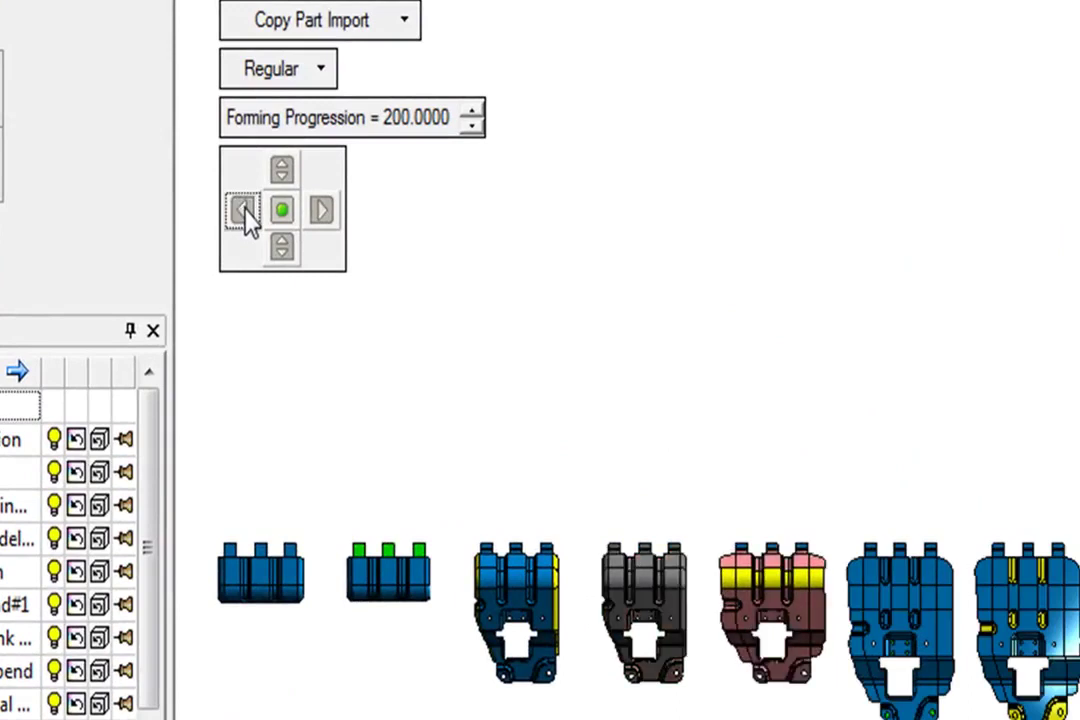
left_click(245, 211)
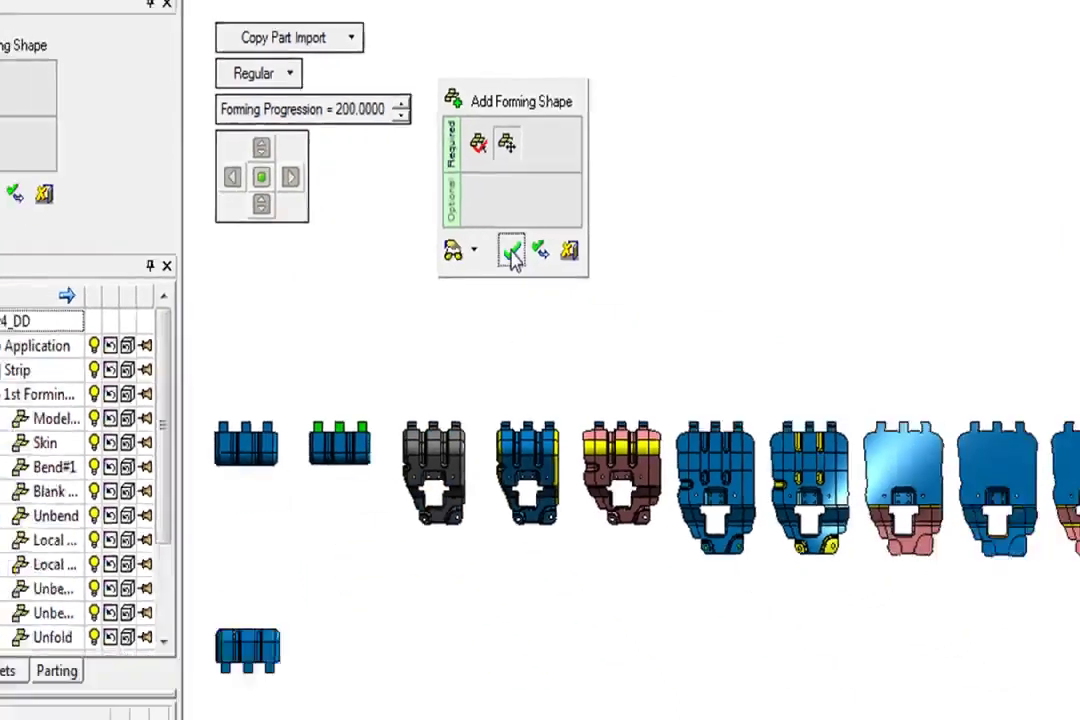
left_click(595, 294)
Step: Unbend the new forming shape at its carrier tabs, with the outer tab ends as the fixed faces
left_click(147, 452)
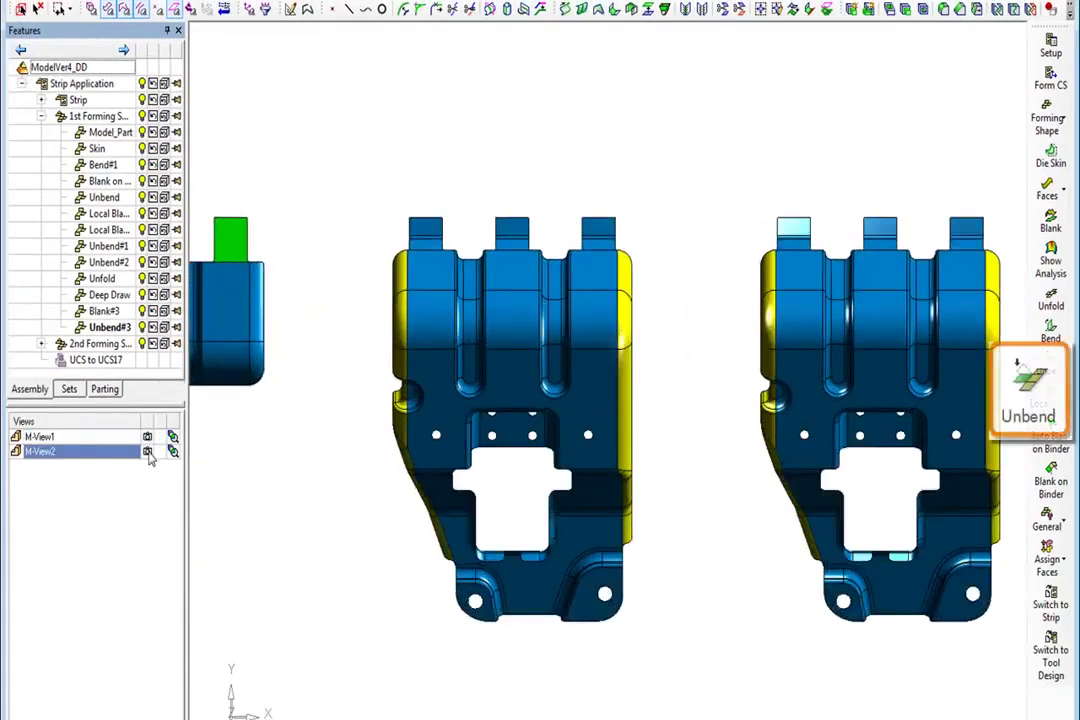
left_click(1050, 364)
left_click(511, 228)
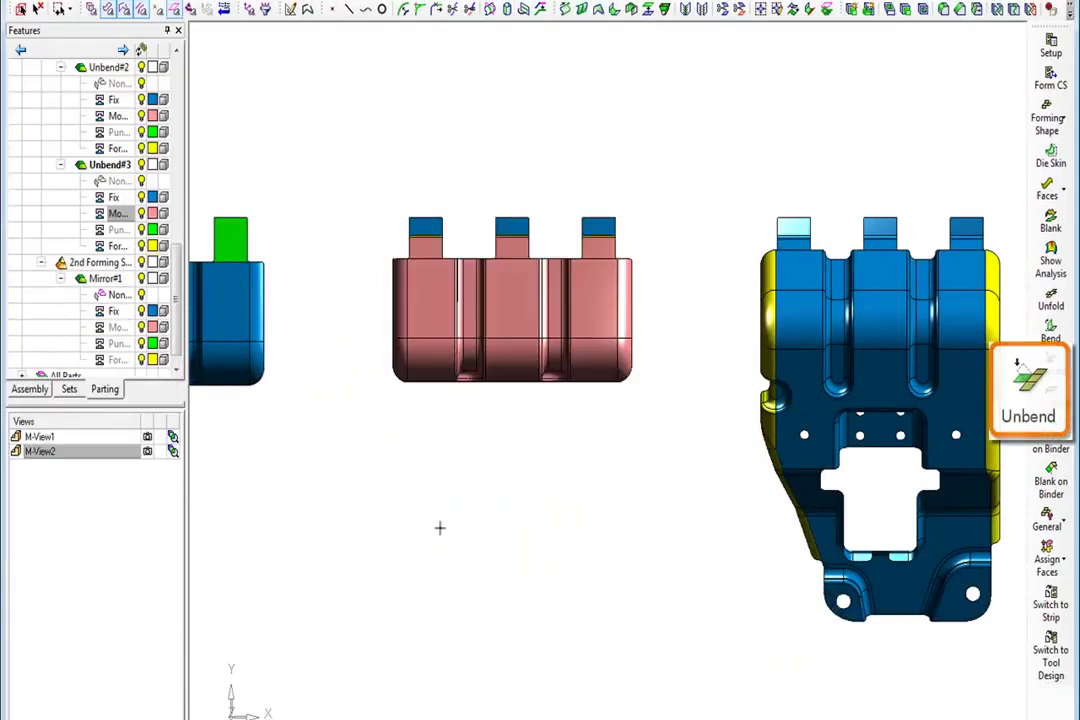
Step: Add a Mirror-ZX copy of the green-tabbed shape below it in the lower row, with a forming progression of 200
left_click(147, 437)
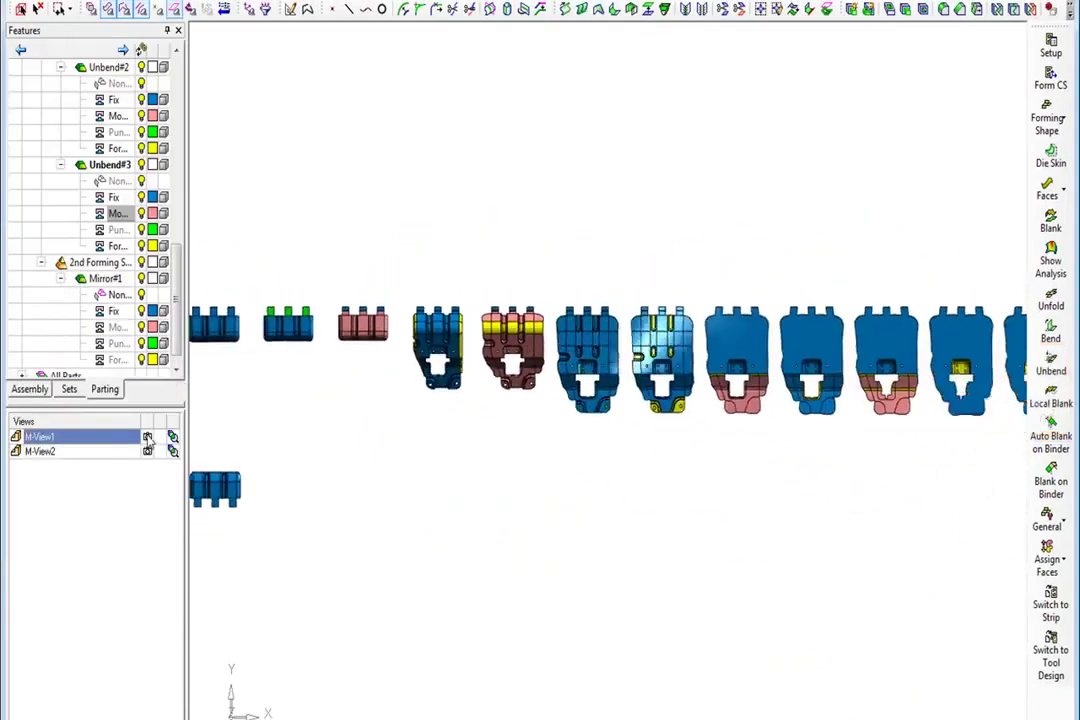
left_click(1050, 120)
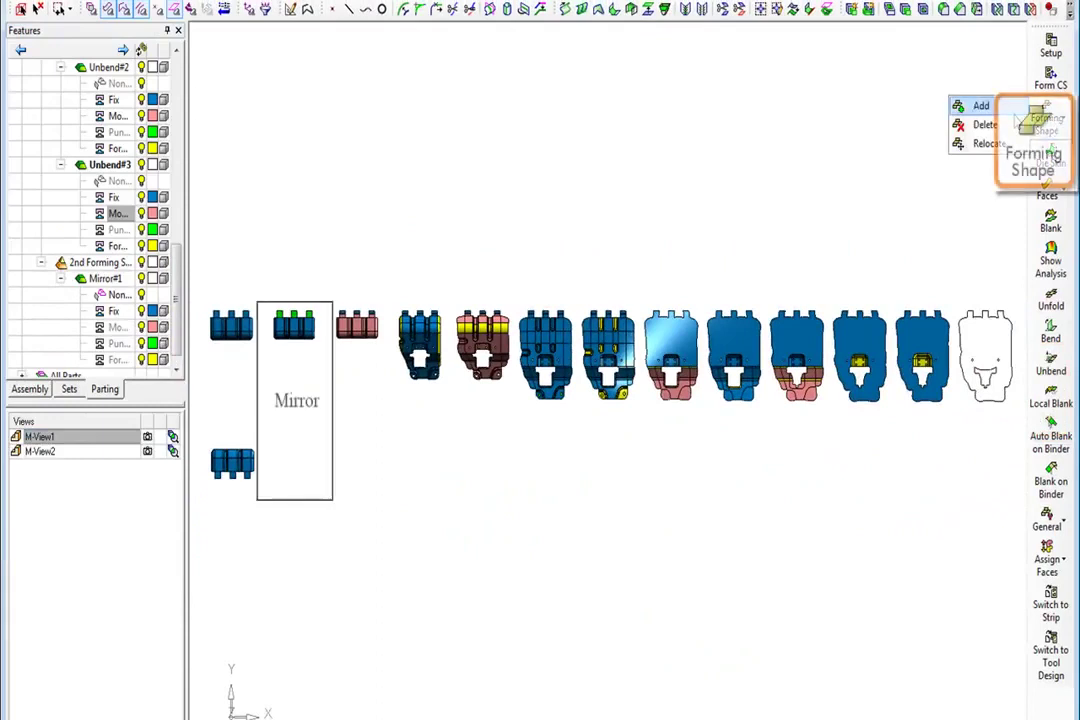
left_click(981, 106)
left_click(300, 325)
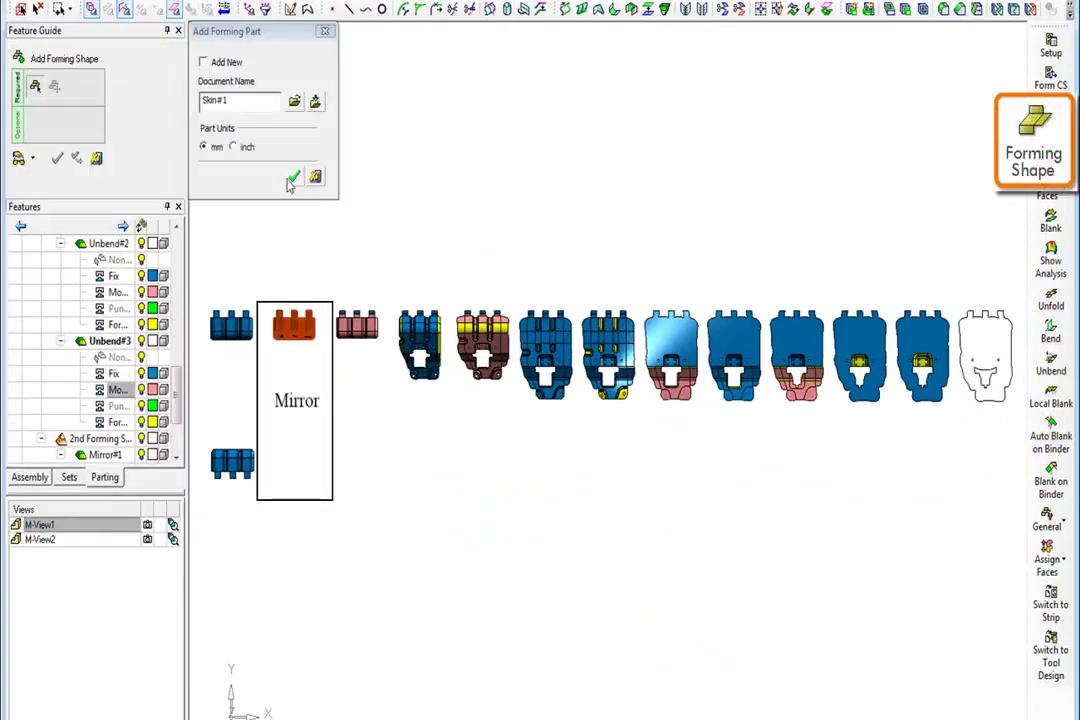
left_click(293, 178)
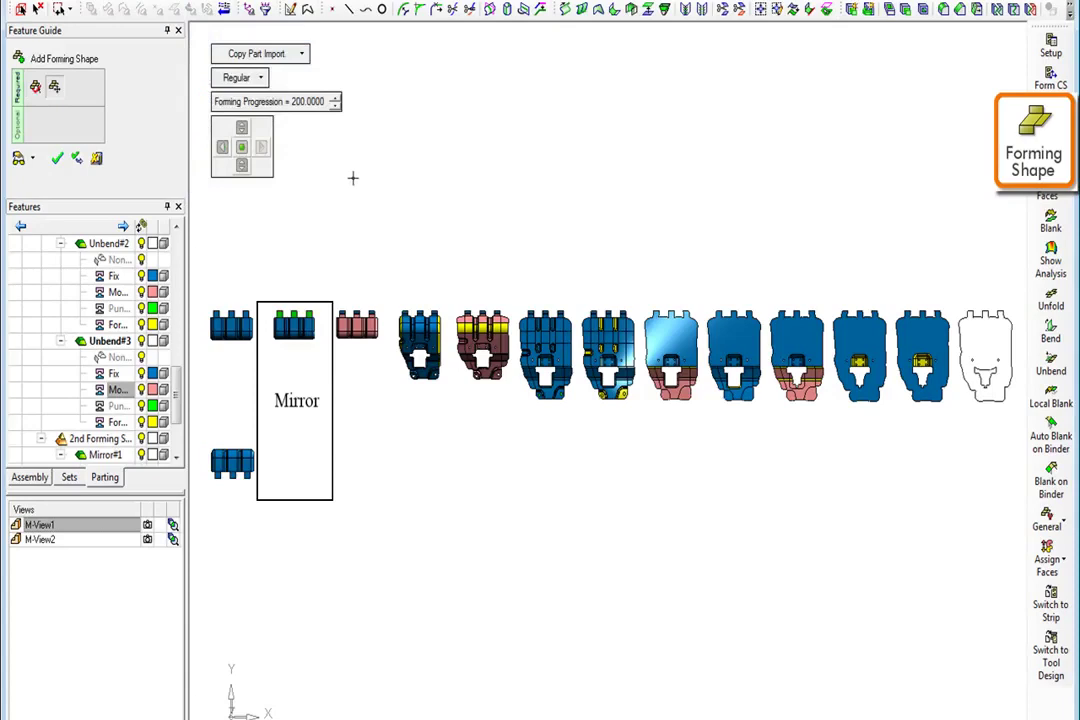
left_click(260, 79)
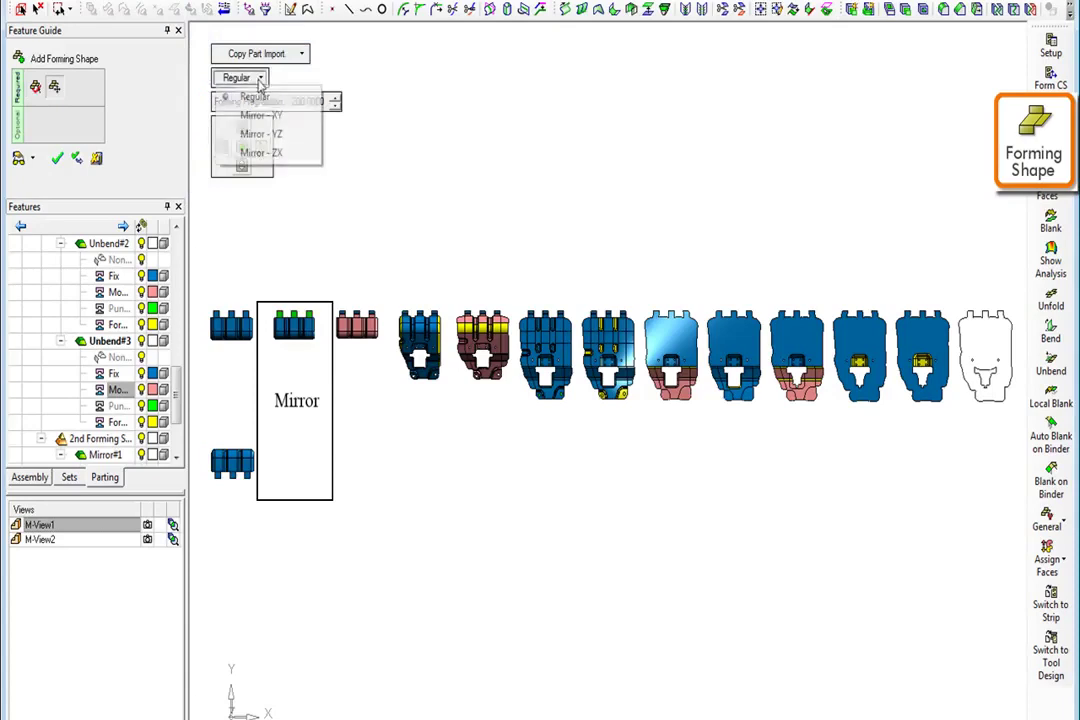
left_click(254, 152)
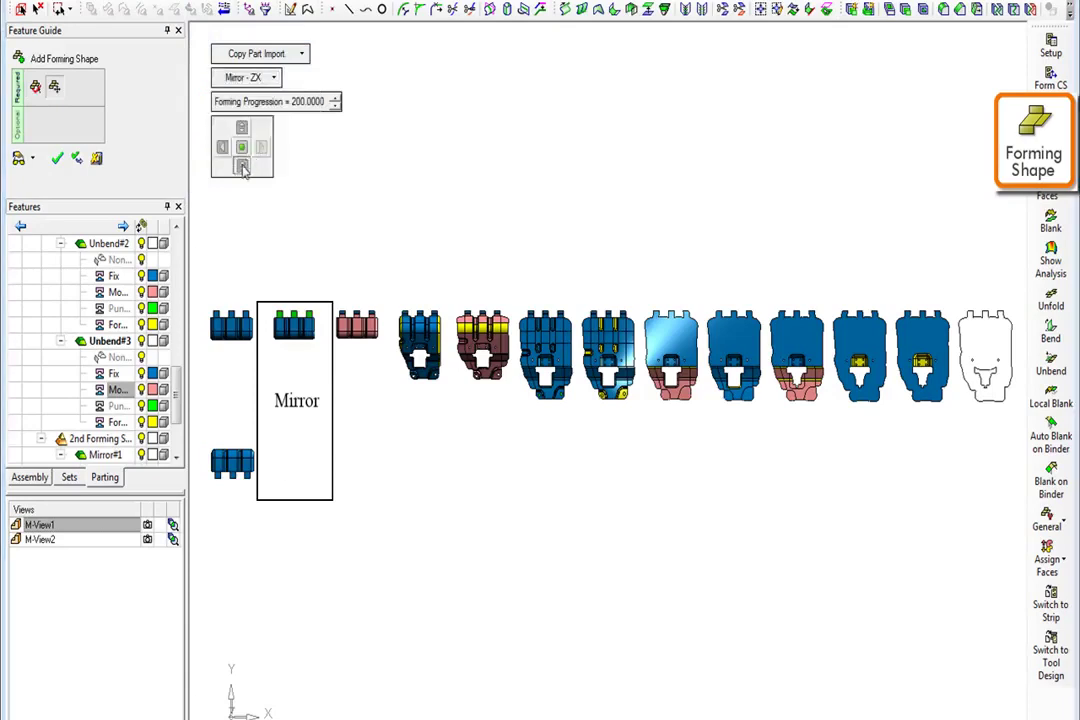
left_click(242, 166)
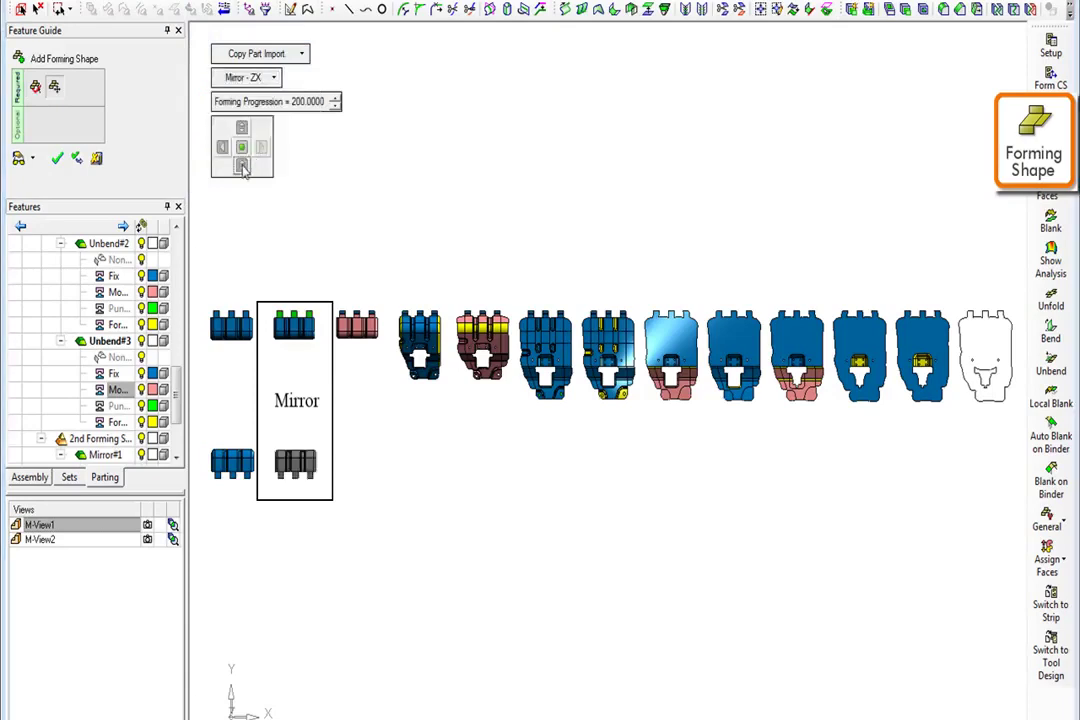
middle_click(388, 207)
left_click(391, 209)
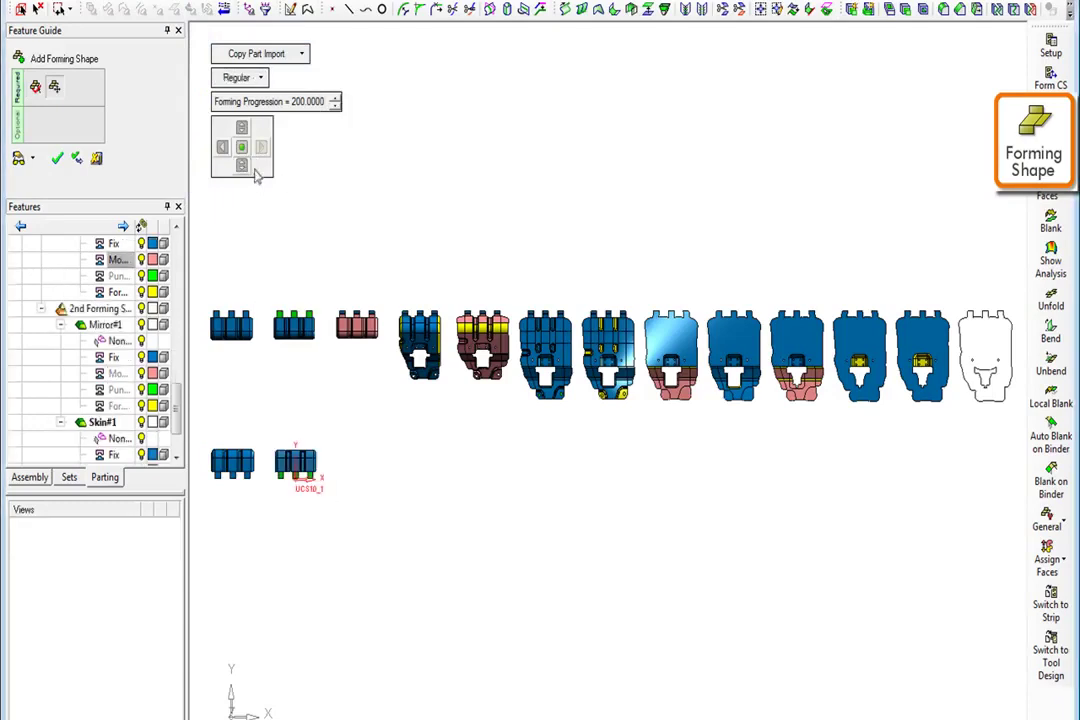
Step: Add a Mirror-ZX copy of the pink unbent shape as the third shape of the lower row, keeping the 200 progression
left_click(248, 80)
left_click(258, 153)
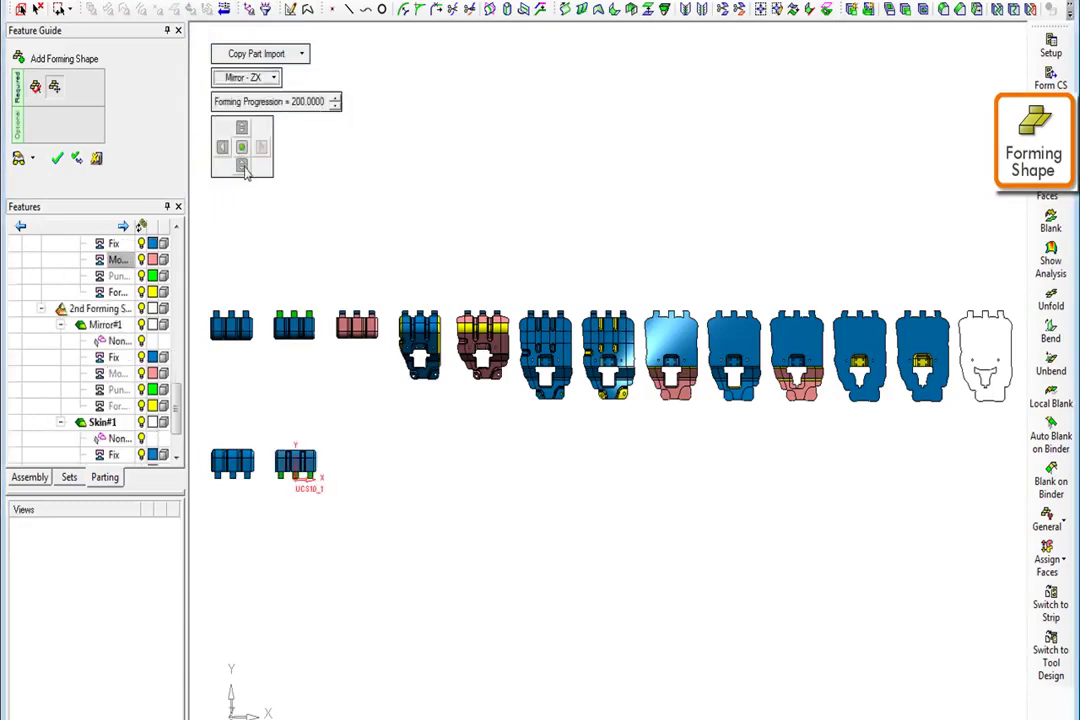
left_click(242, 166)
right_click(352, 197)
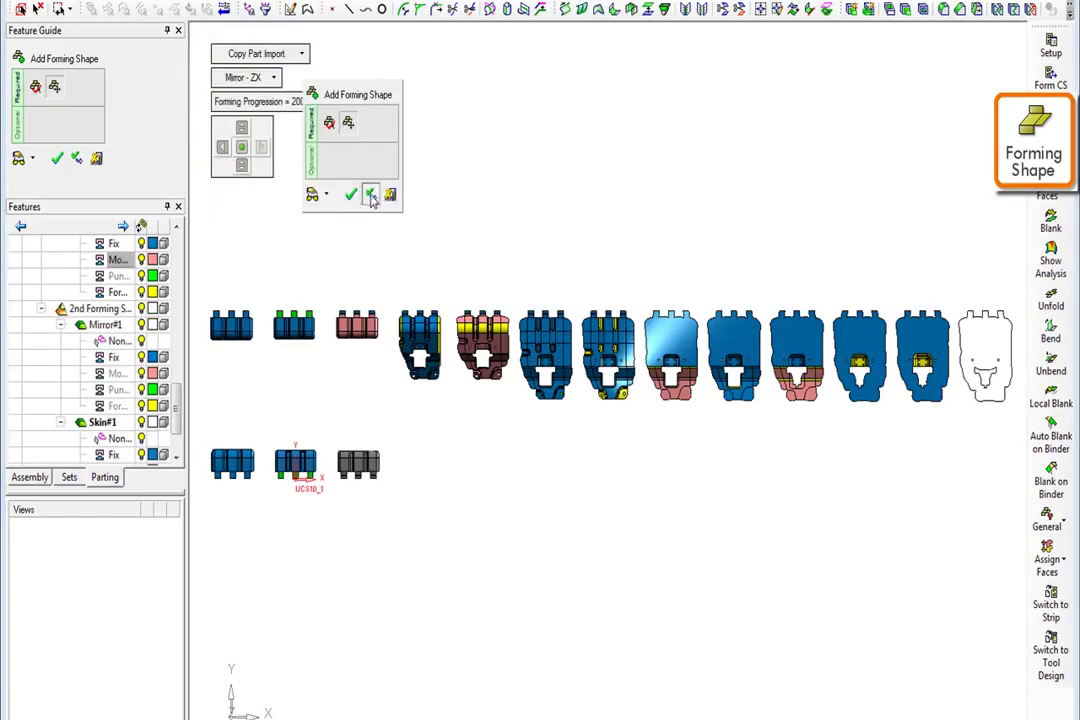
left_click(370, 195)
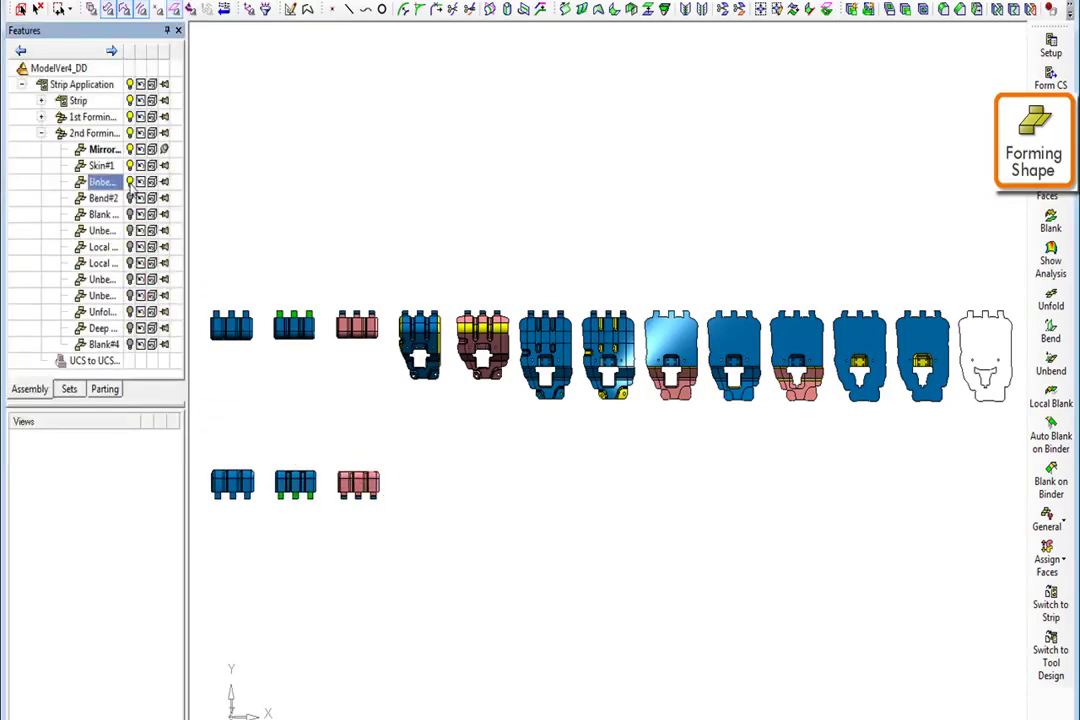
Step: Show the remaining shapes of the second forming set and start a two-part nesting with the upper and lower flat blanks
left_click(130, 198)
left_click(130, 214)
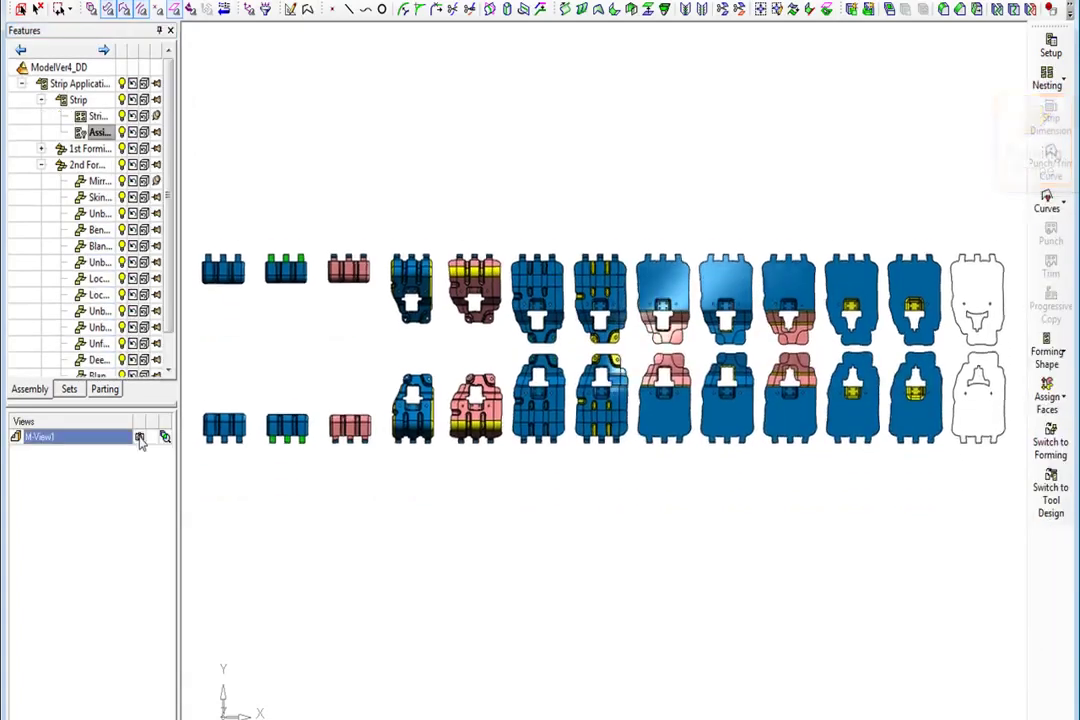
left_click(1050, 88)
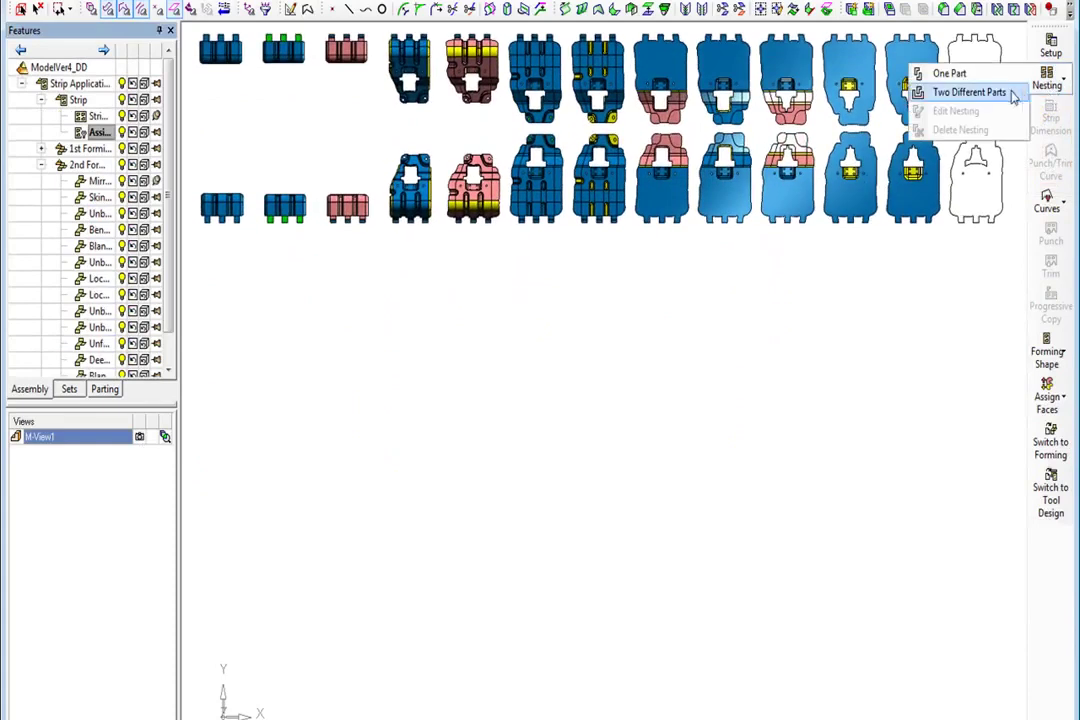
left_click(1013, 93)
left_click(982, 90)
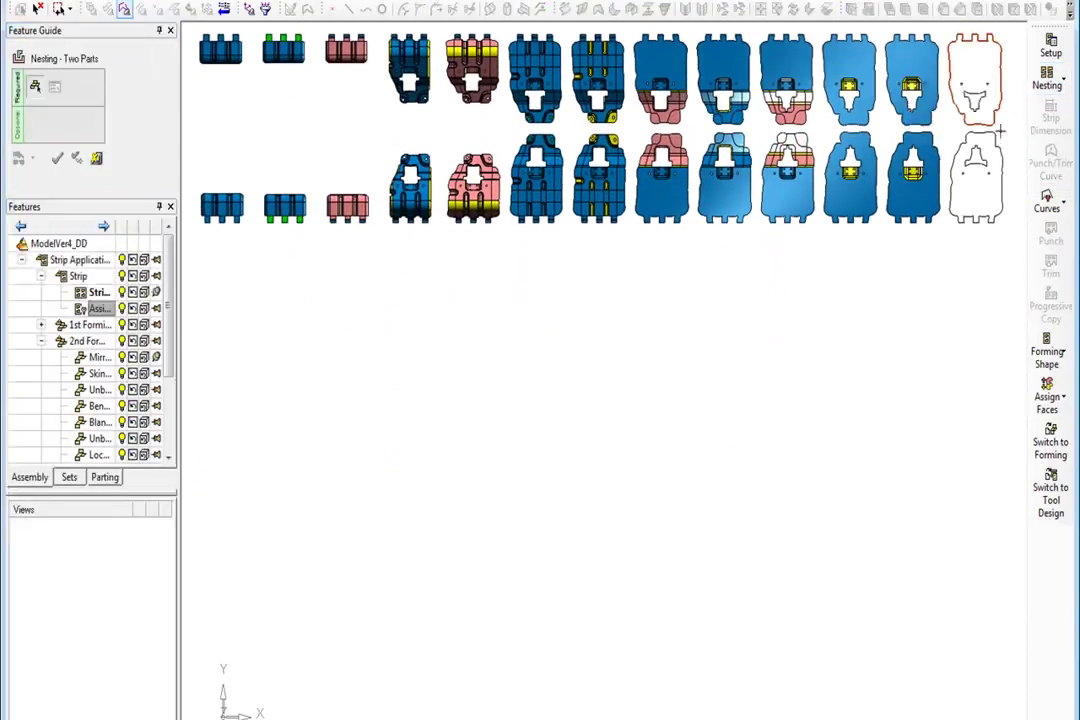
left_click(986, 165)
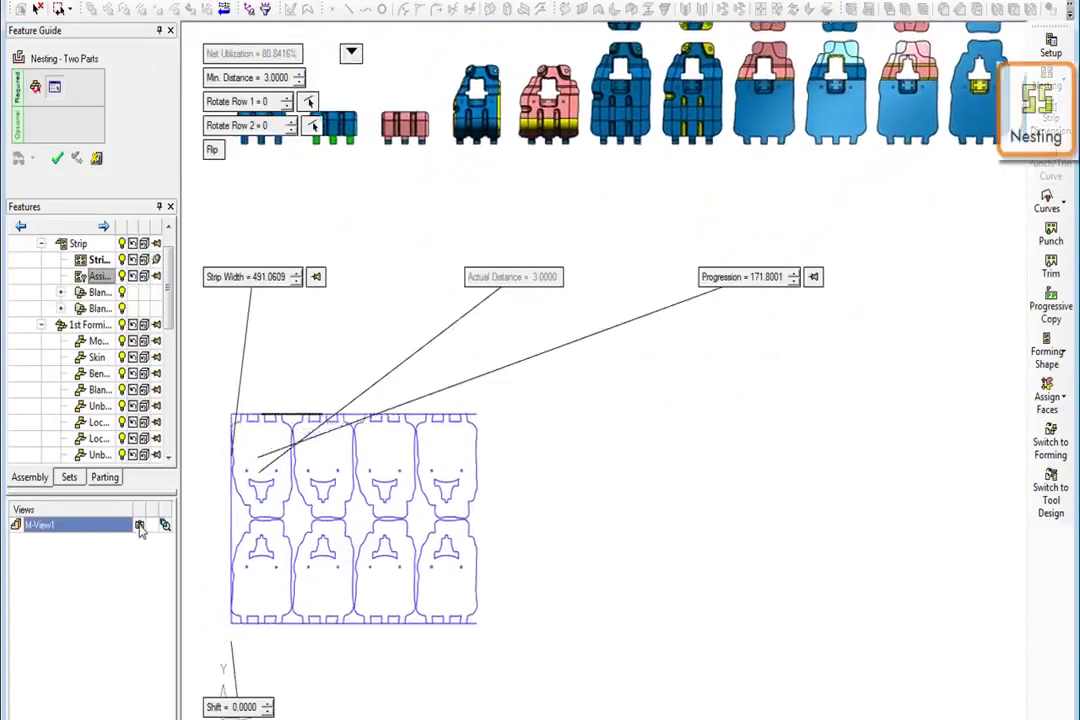
Step: Rotate the first row of the nesting to 45
left_click(286, 100)
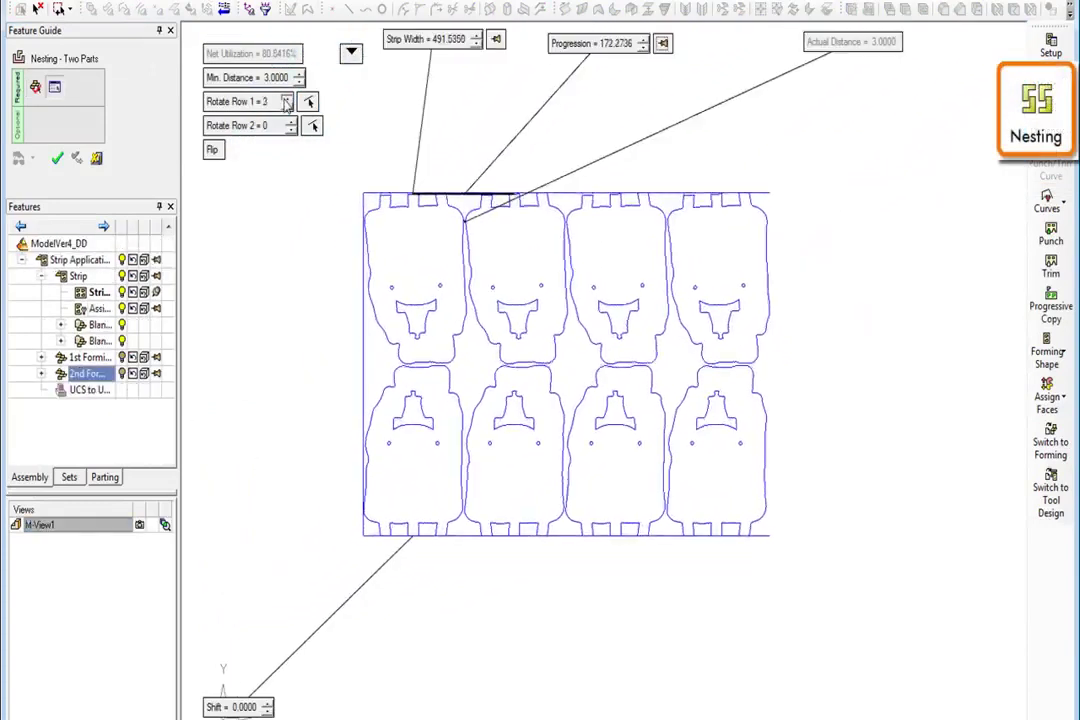
left_click(286, 100)
left_click(286, 100)
left_click(286, 100)
left_click(286, 100)
left_click(286, 100)
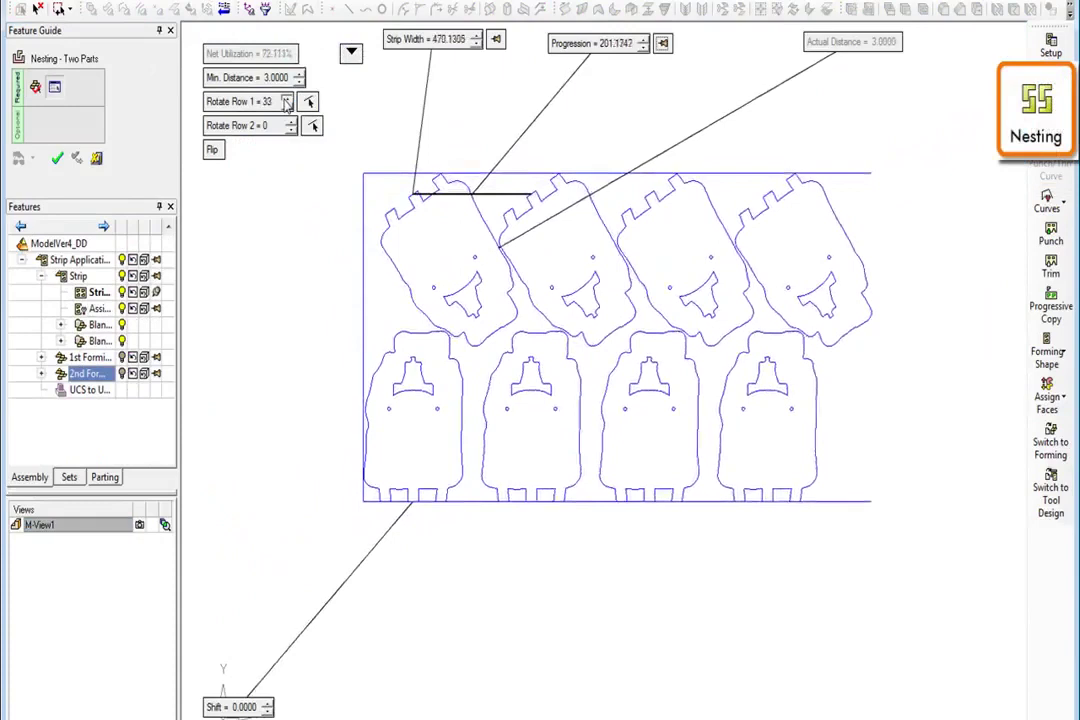
left_click(286, 100)
left_click(286, 100)
Step: Rotate the second row of the nesting to 45 and set its shift to 117
left_click(290, 122)
left_click_drag(290, 122, 290, 125)
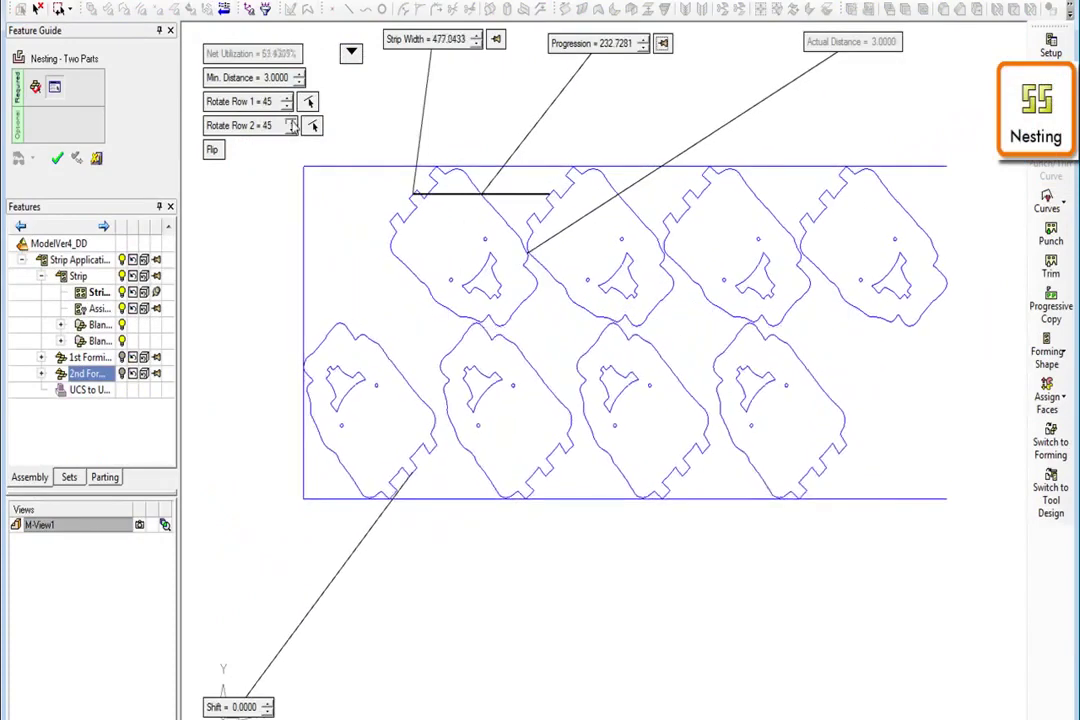
left_click(268, 704)
left_click_drag(268, 704, 274, 708)
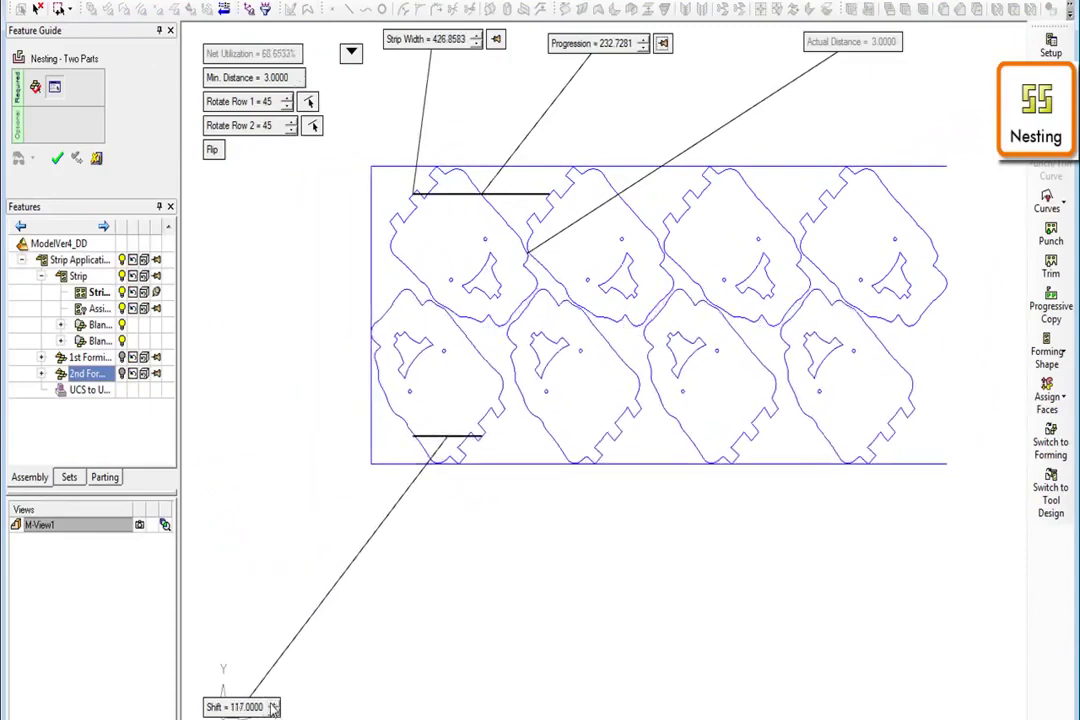
Step: Rotate row 1 to 180 and row 2 to 180.08 so the carrier tabs face each other, and set the shift to 0
left_click(391, 225)
left_click(139, 539)
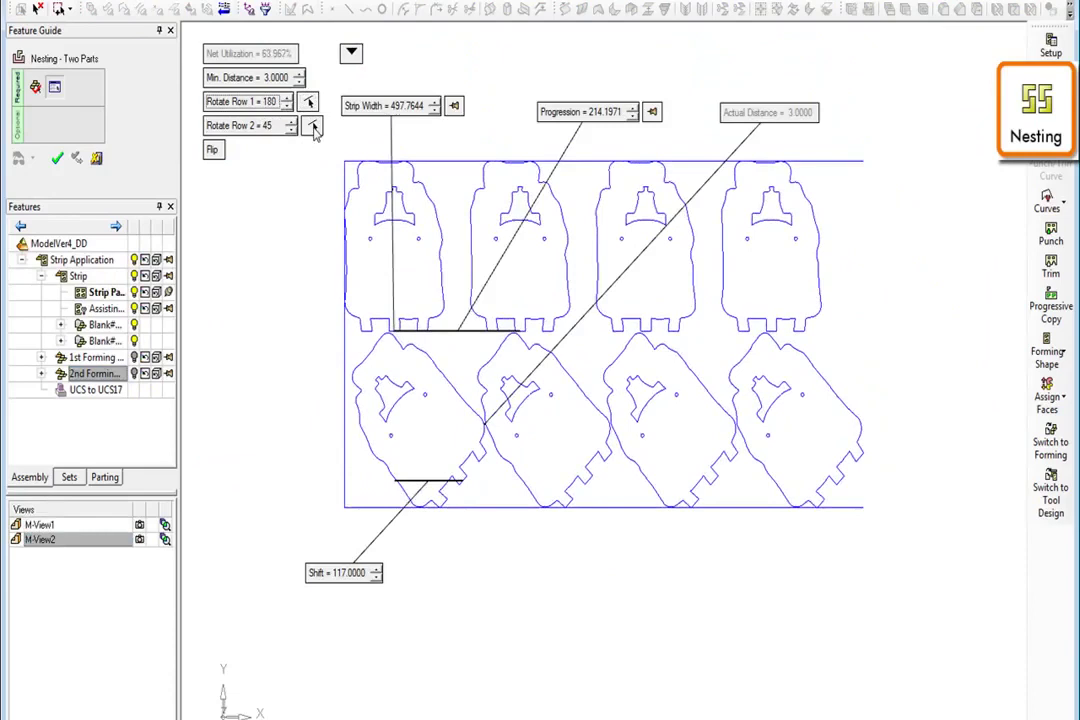
left_click(312, 127)
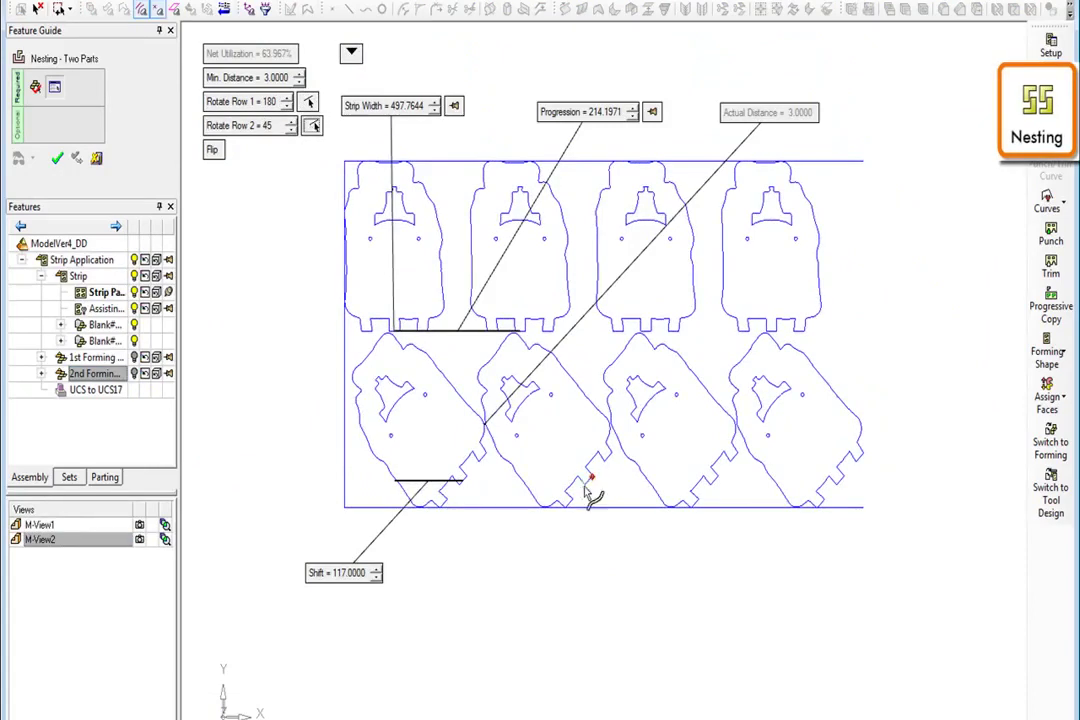
left_click_drag(588, 490, 541, 576)
left_click(370, 577)
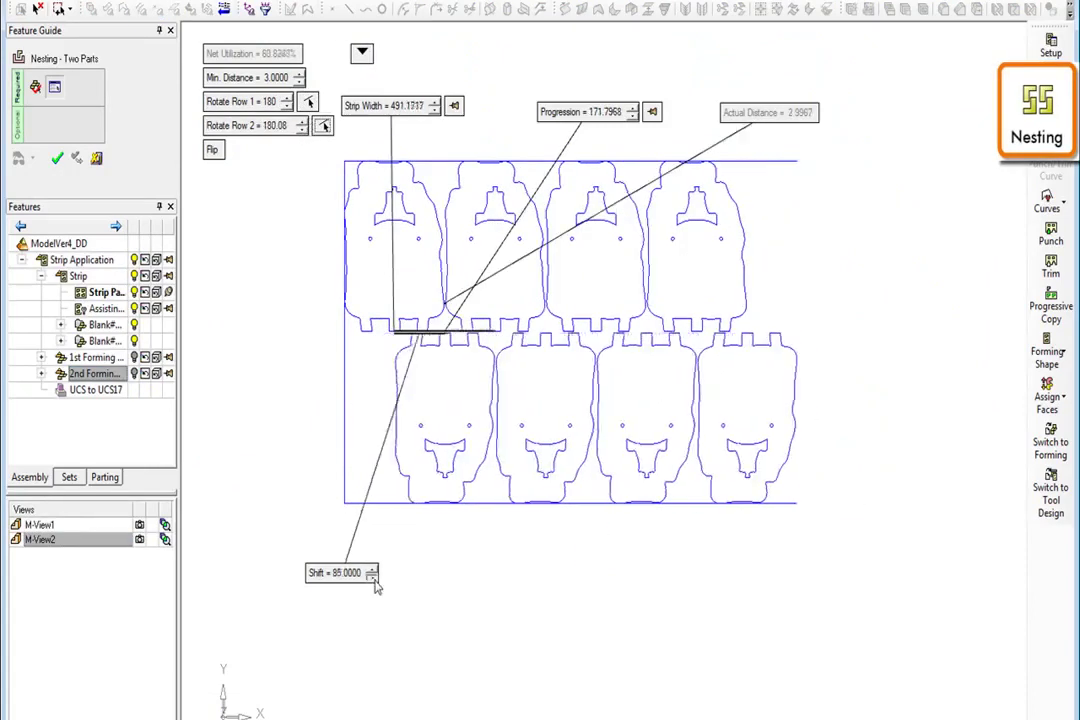
Step: Set the nesting progression to 180 and the strip width to 530
left_click(631, 108)
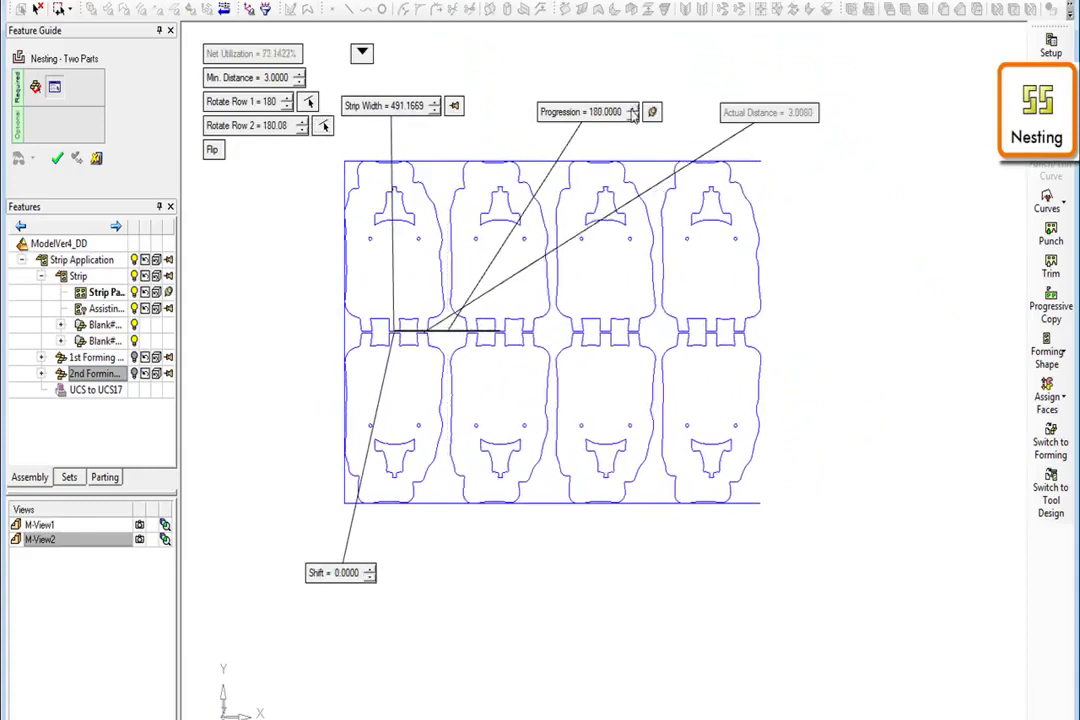
left_click(434, 103)
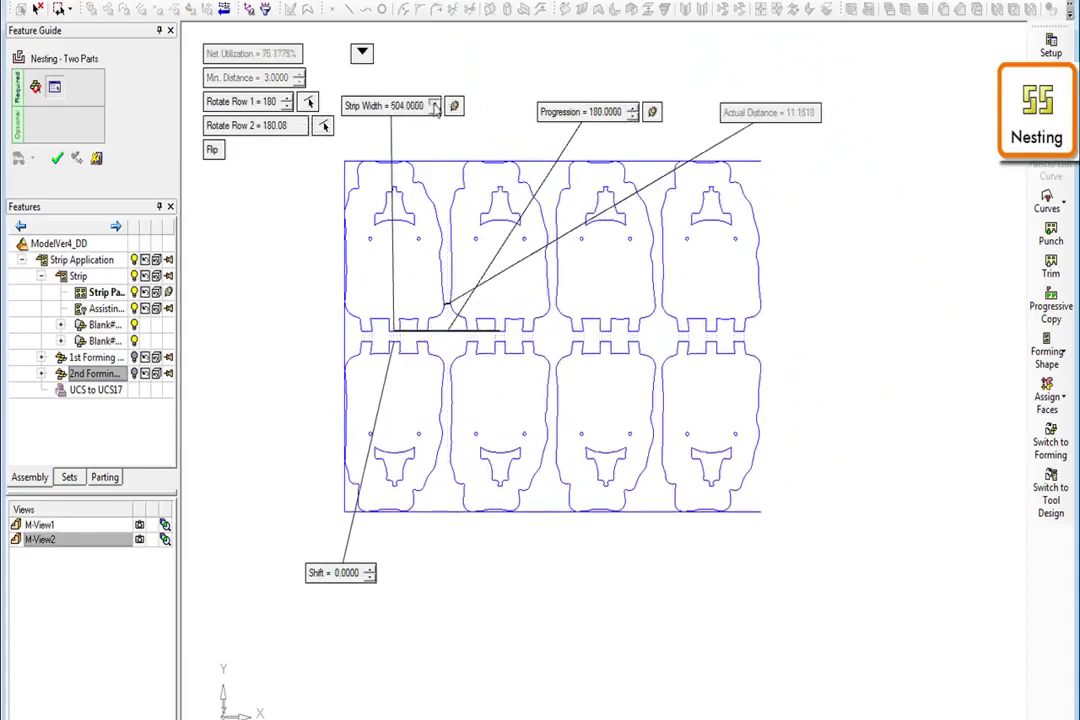
left_click(434, 103)
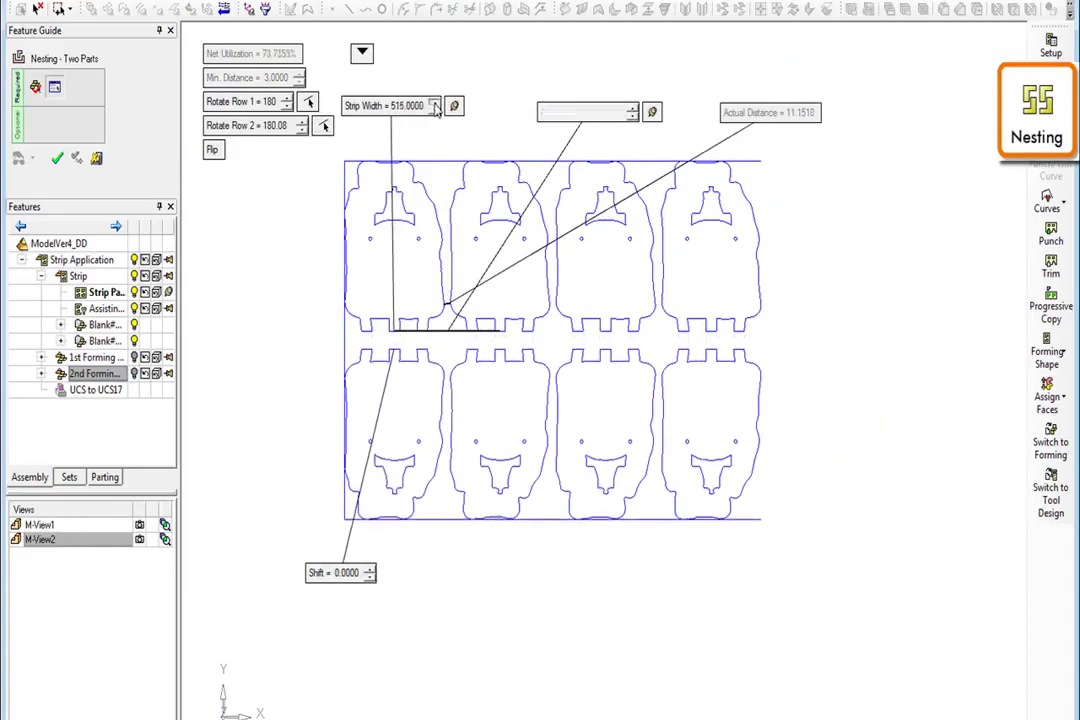
left_click(434, 103)
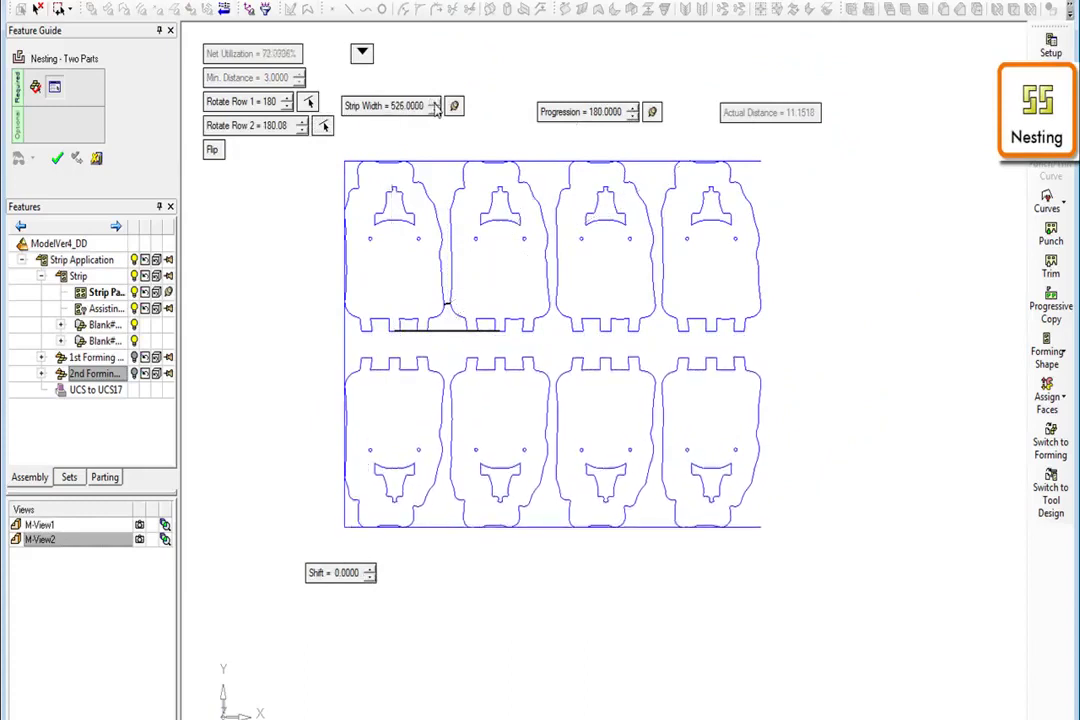
left_click(434, 103)
left_click(140, 555)
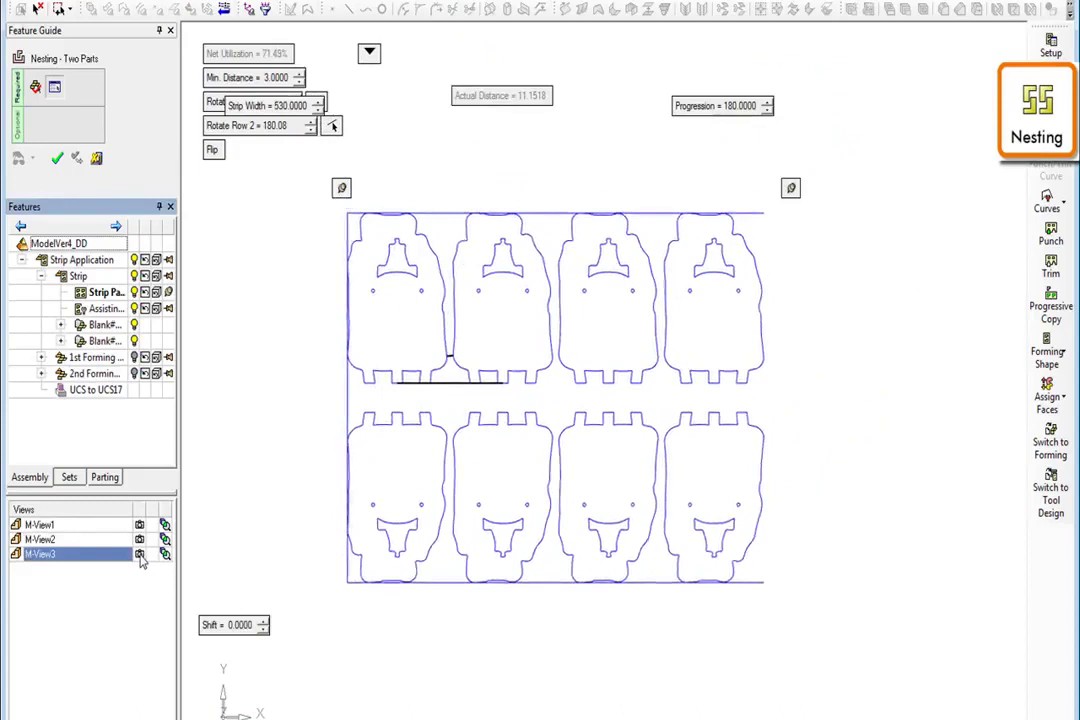
left_click(369, 53)
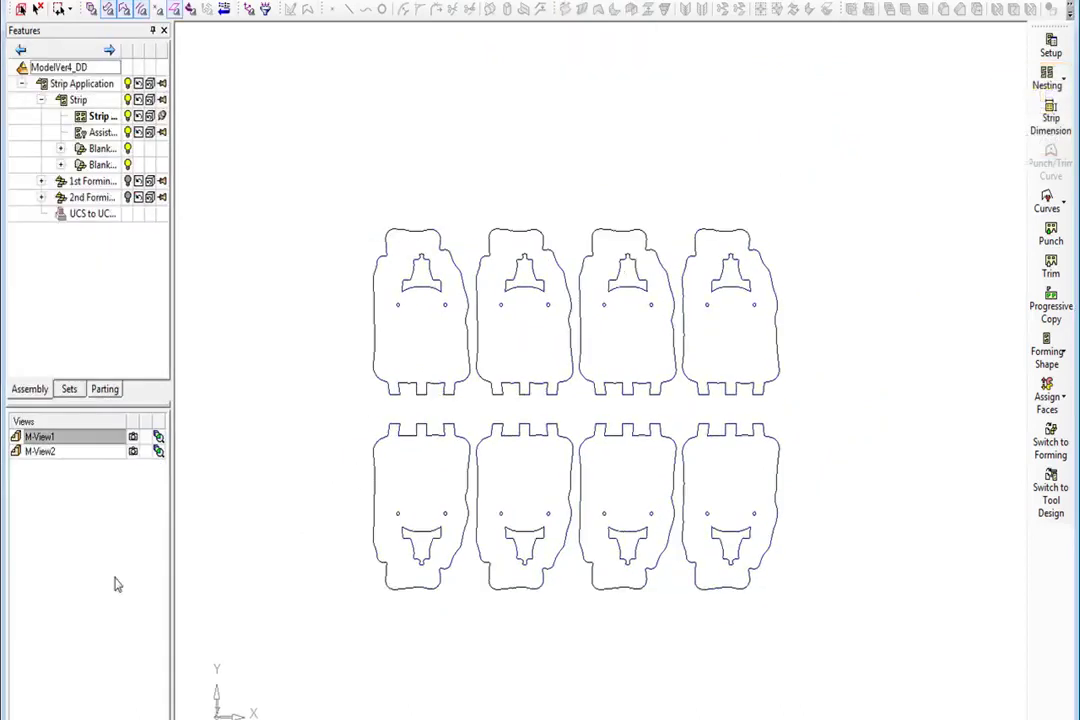
Step: Dimension the strip with 14 progressions, top and bottom margins of 2.5 and a start margin of 30
left_click(133, 452)
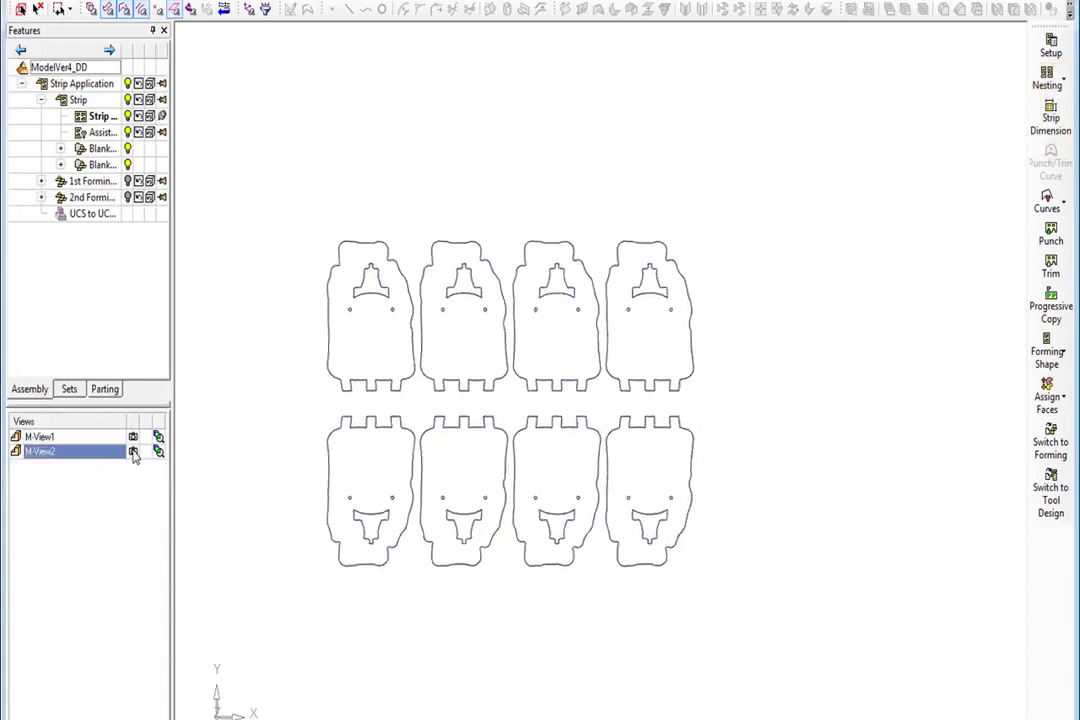
left_click(1040, 130)
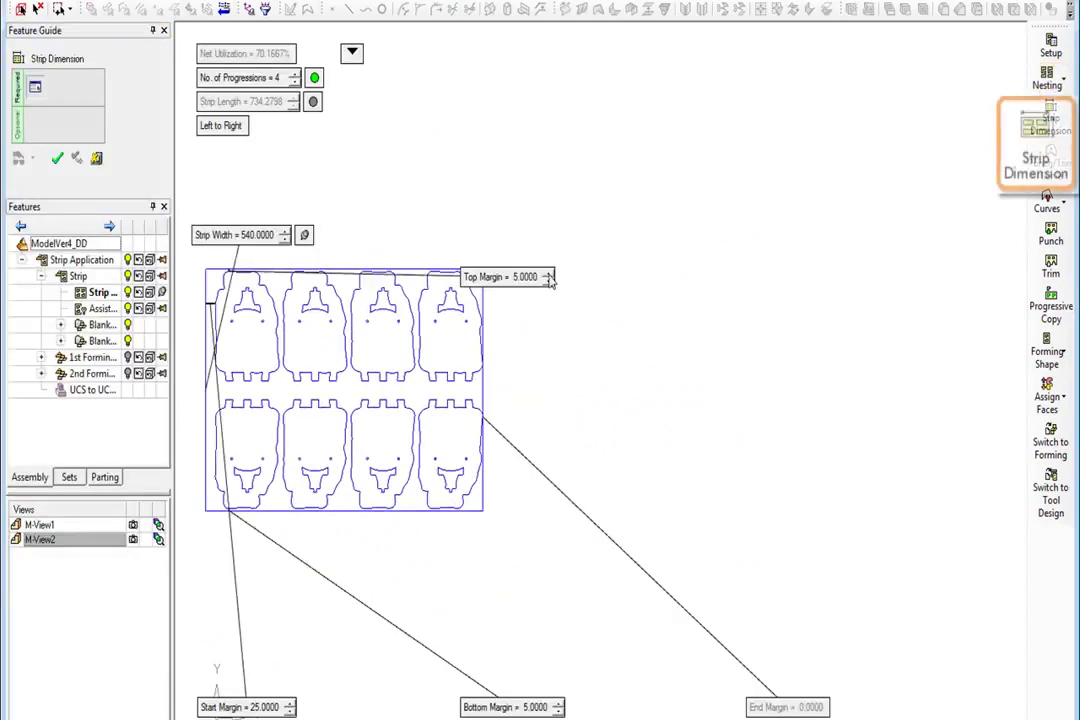
left_click(294, 75)
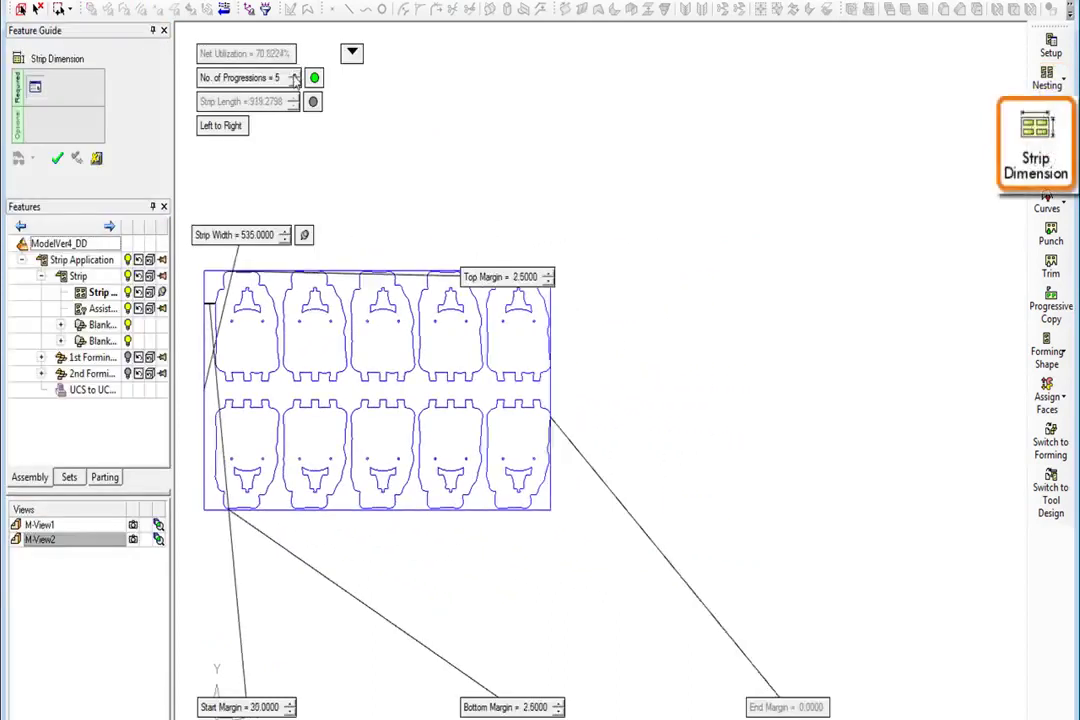
left_click(294, 75)
left_click(294, 75)
left_click(294, 75)
left_click(294, 75)
left_click(294, 75)
left_click(294, 75)
left_click(294, 75)
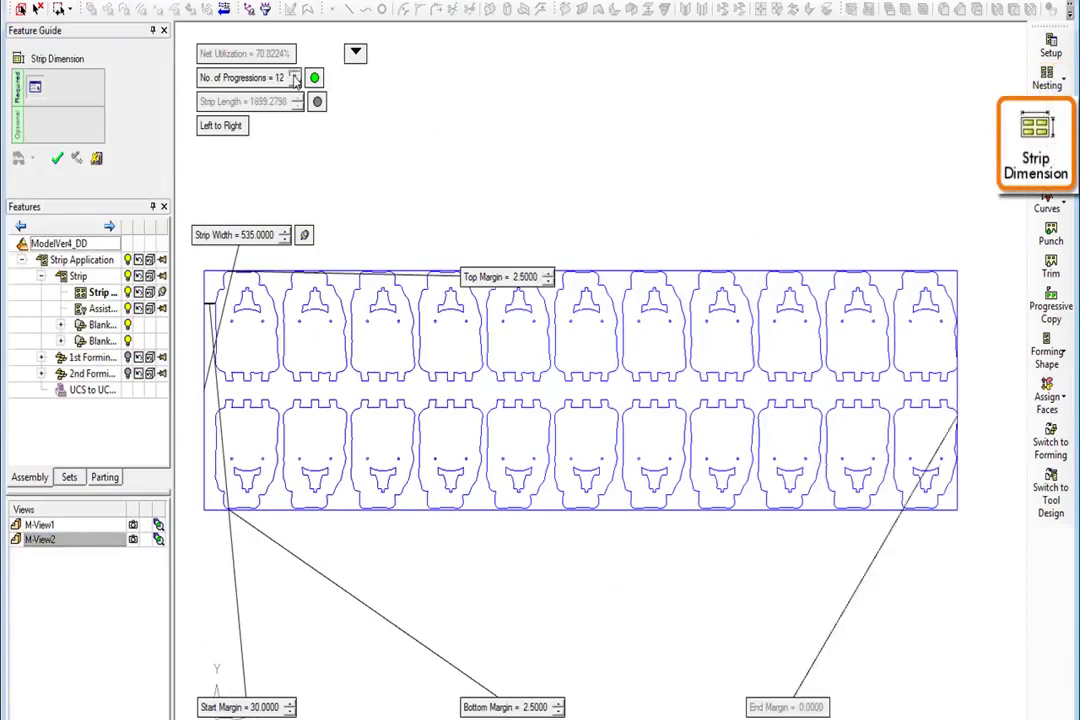
left_click(294, 75)
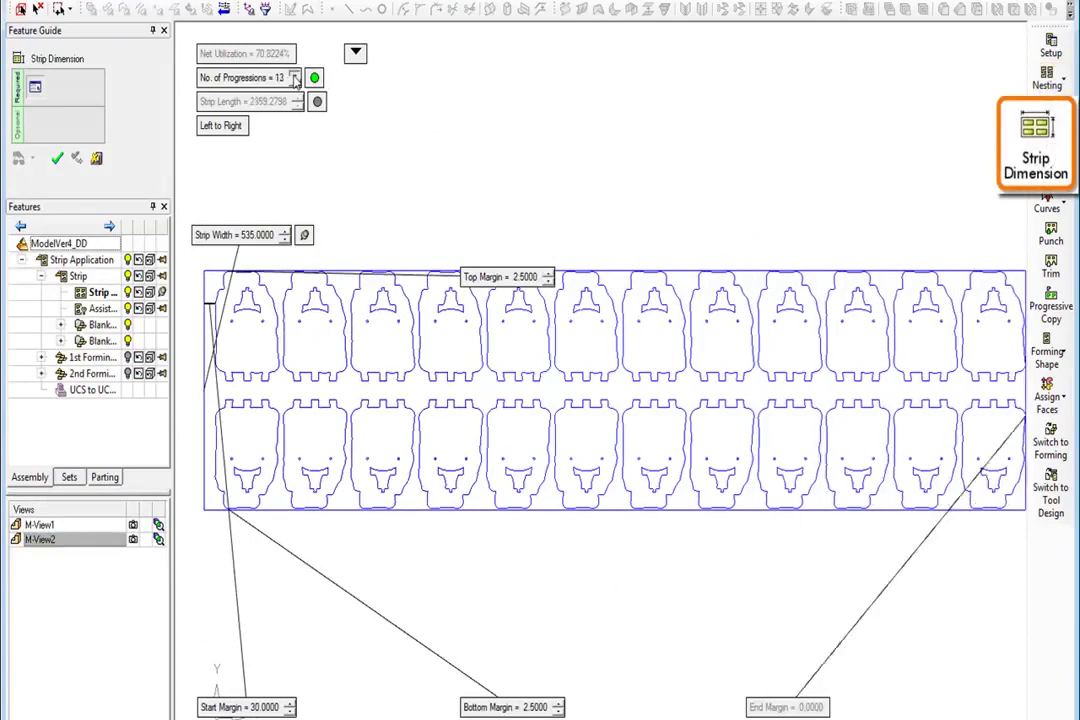
left_click(355, 54)
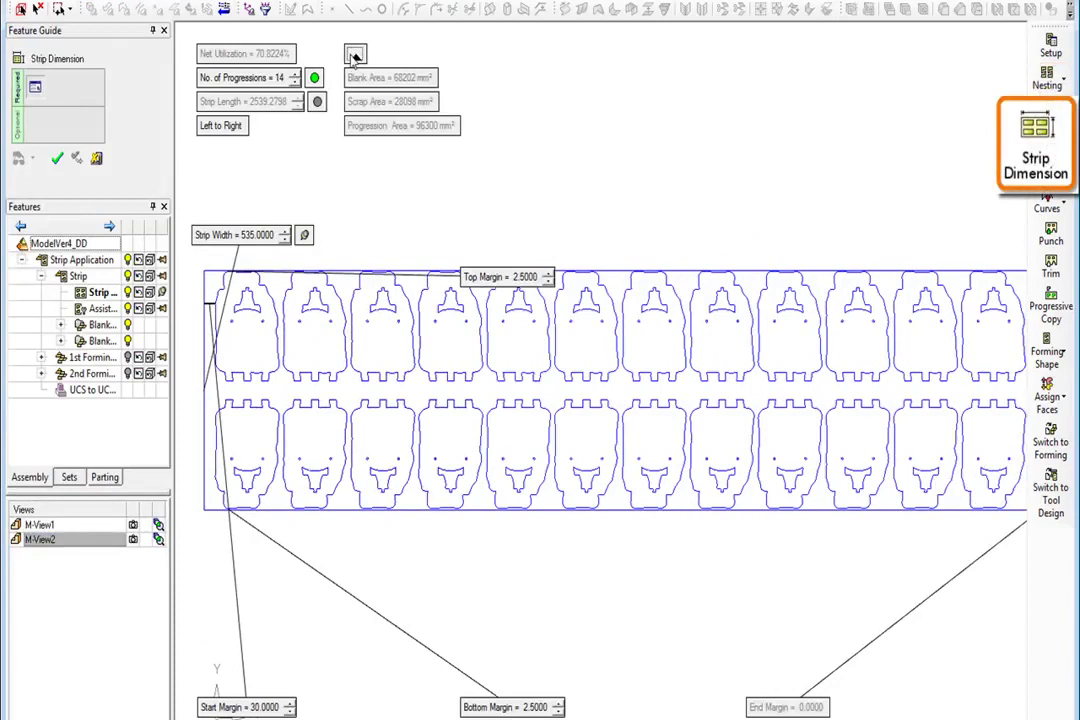
left_click(57, 161)
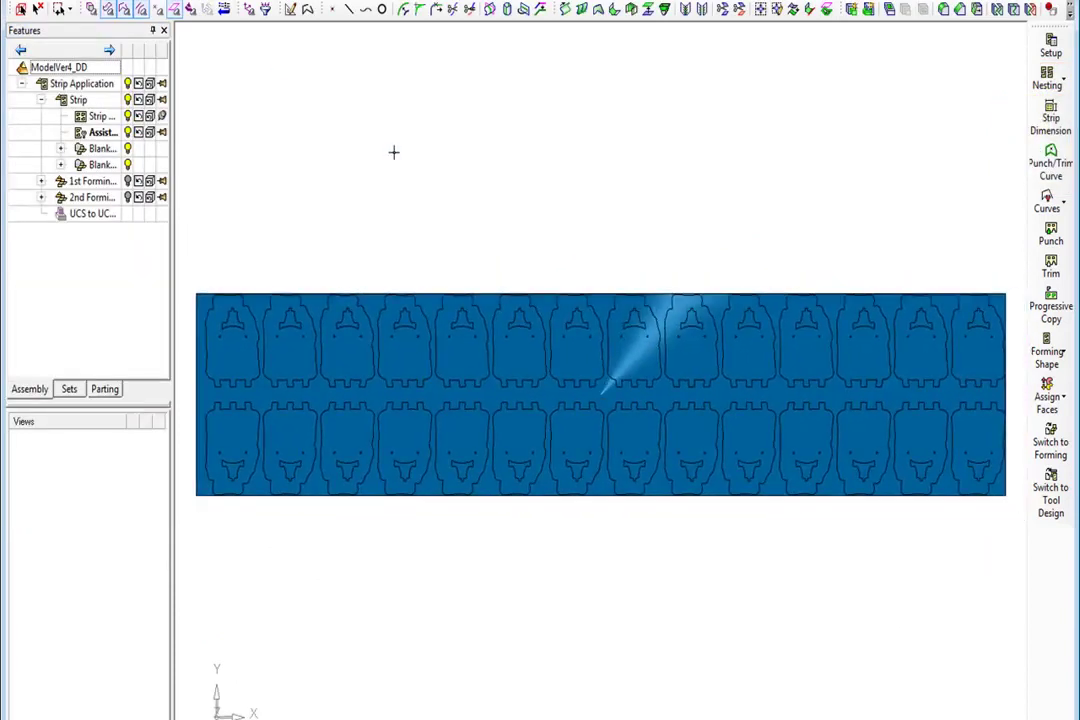
Step: Punch the two small round holes in the first top-row blank, trimming to the end of the strip
right_click_drag(260, 536, 282, 581, "ctrl")
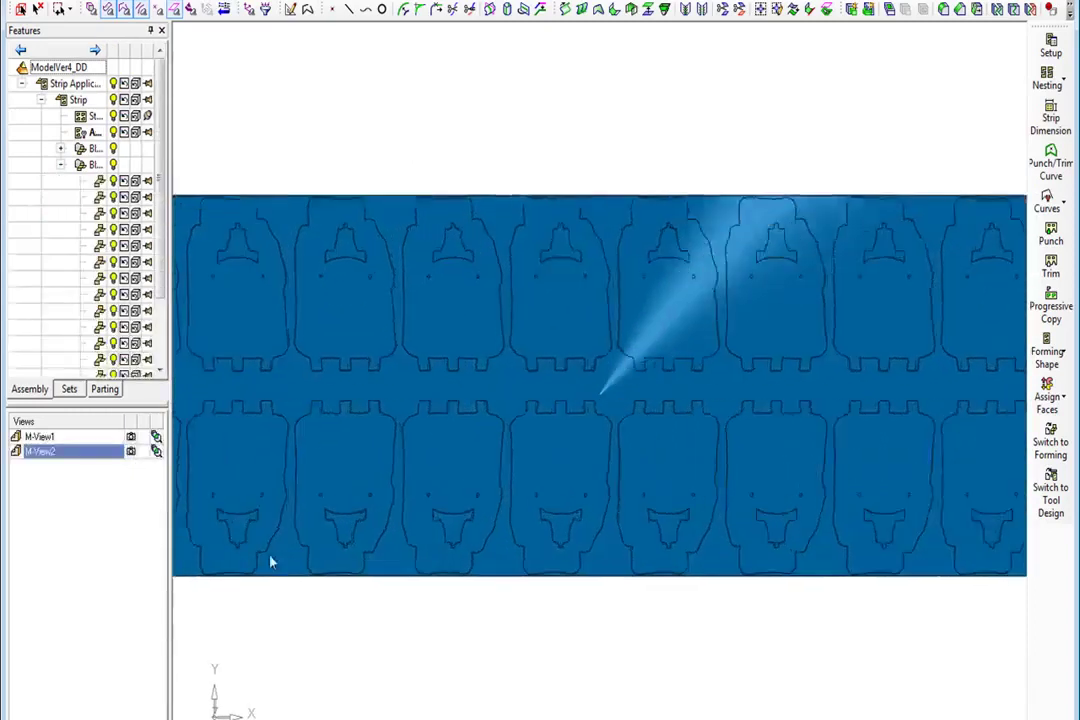
left_click(1050, 232)
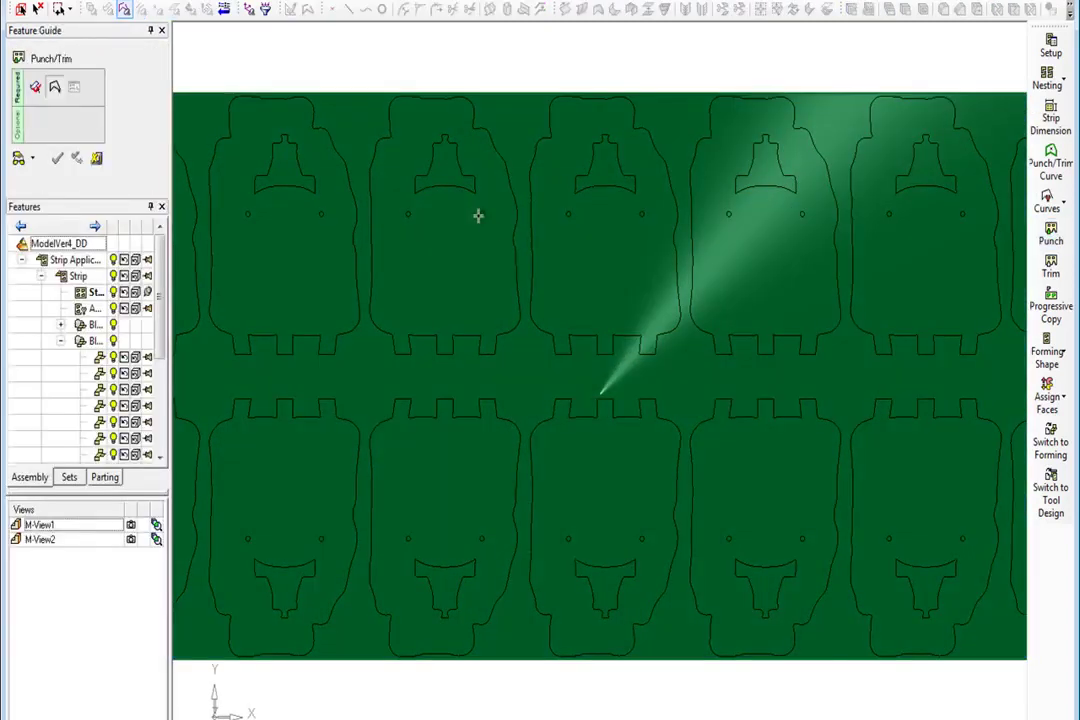
middle_click(477, 217)
middle_click(461, 263)
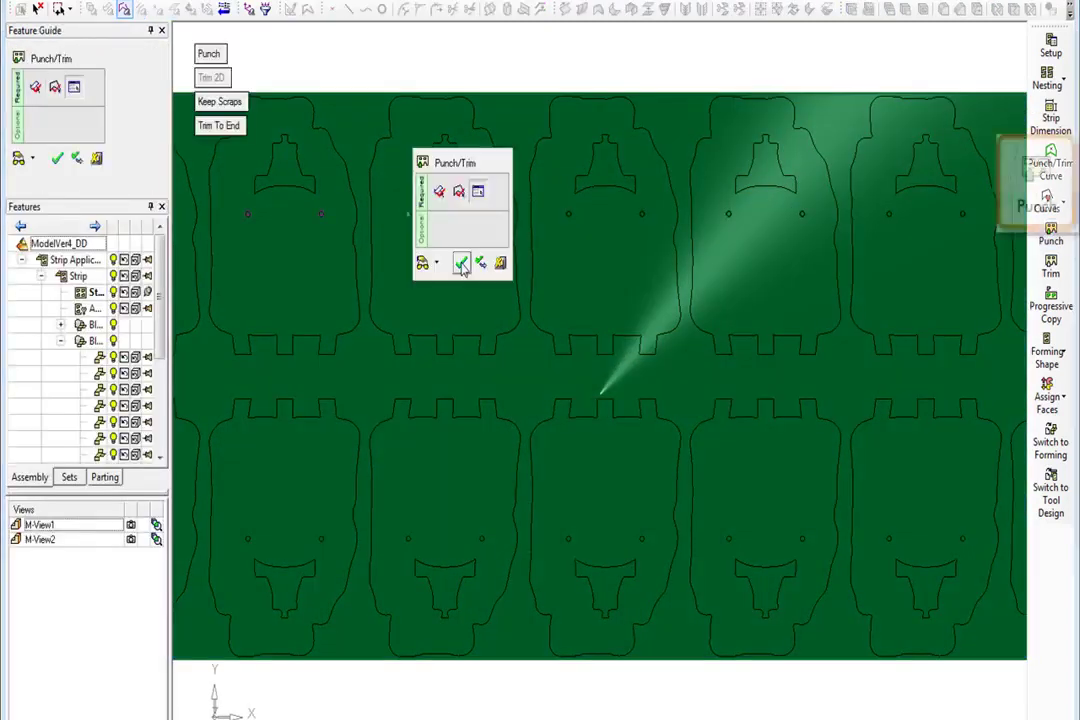
left_click(462, 265)
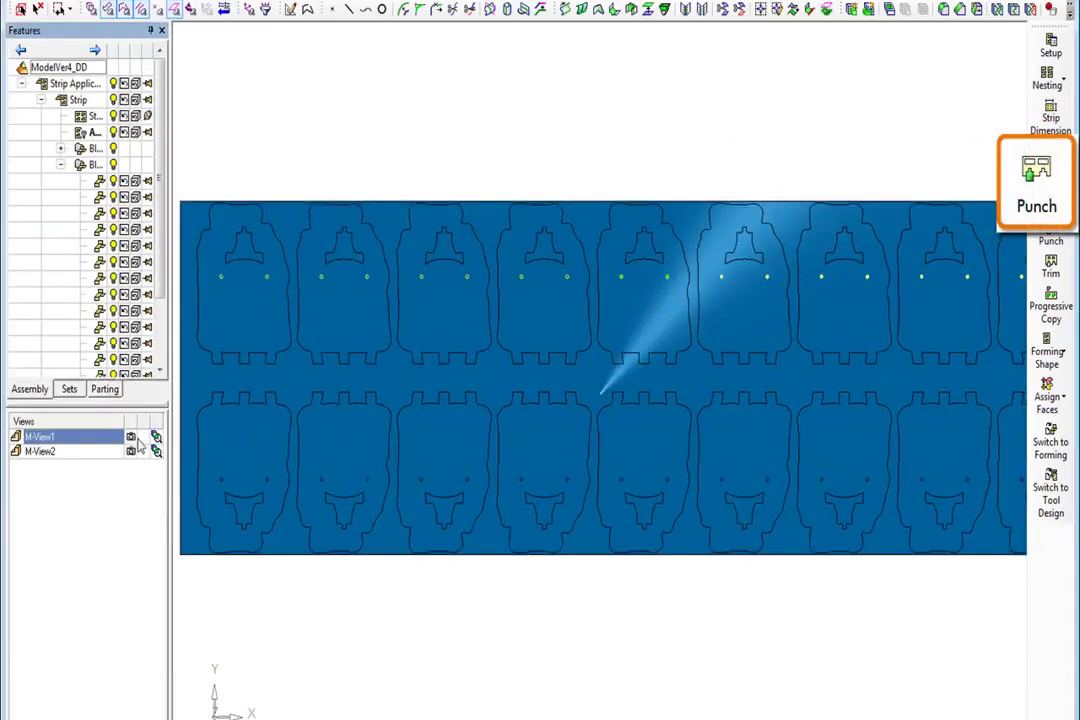
Step: Punch the bell-shaped cutout in the first top-row blank, keeping scraps and trimming by number of progressions
right_click(270, 131)
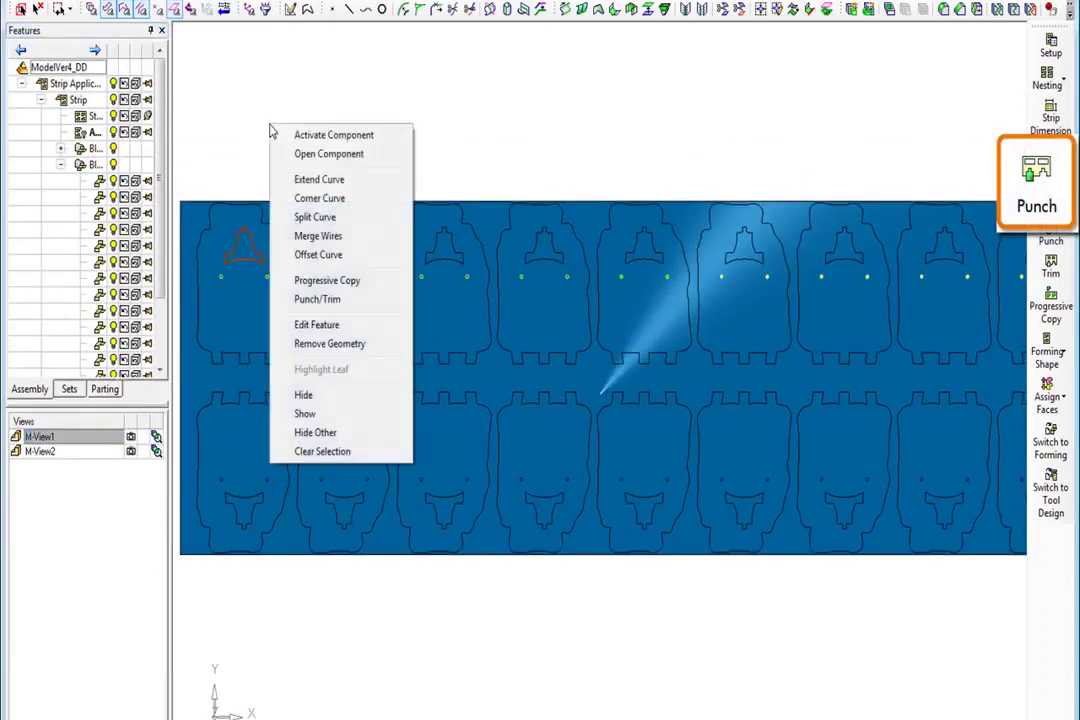
left_click(322, 302)
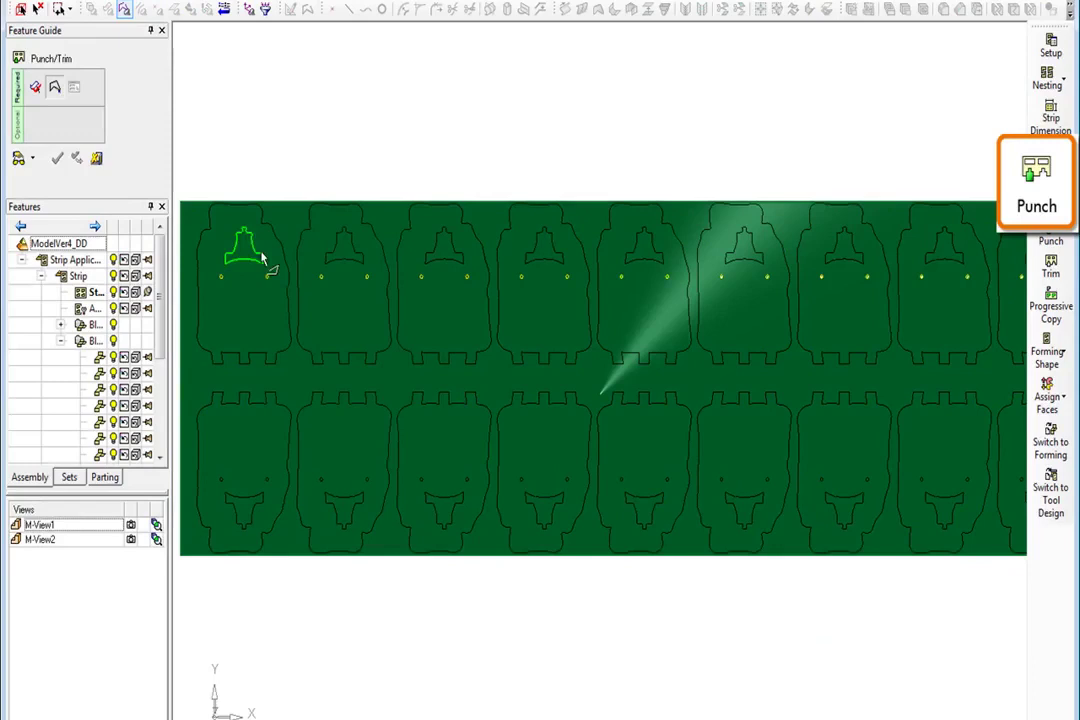
left_click(263, 258)
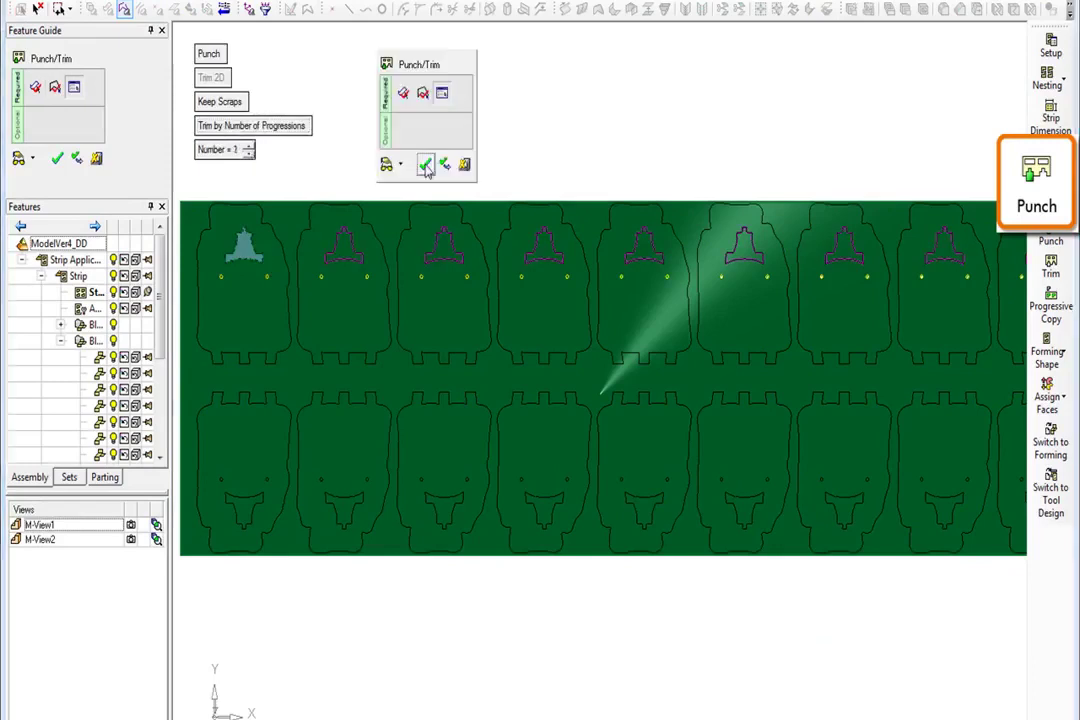
left_click(424, 161)
Step: Draw a two-point line across the tab ends of the first top-row blank to close the openings between them
left_click(349, 11)
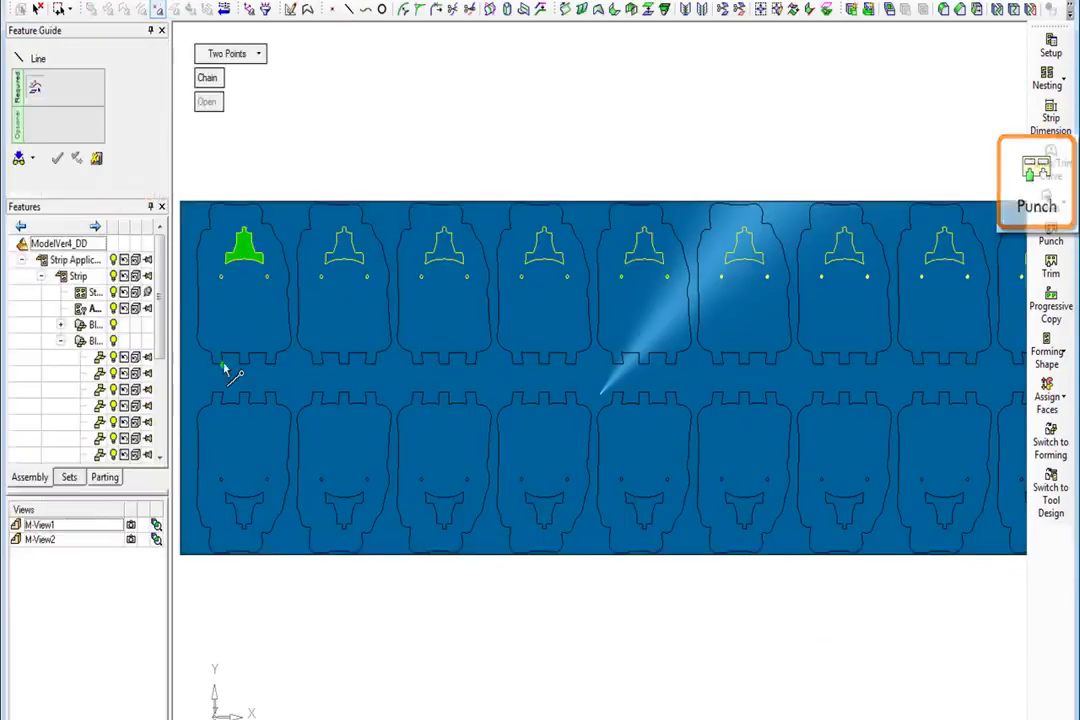
left_click(281, 350)
left_click(386, 124)
Step: Create a punch/trim curve from the first tab opening, trying a global radius of 7 before setting it to 0
scroll(600, 390, "up", 5)
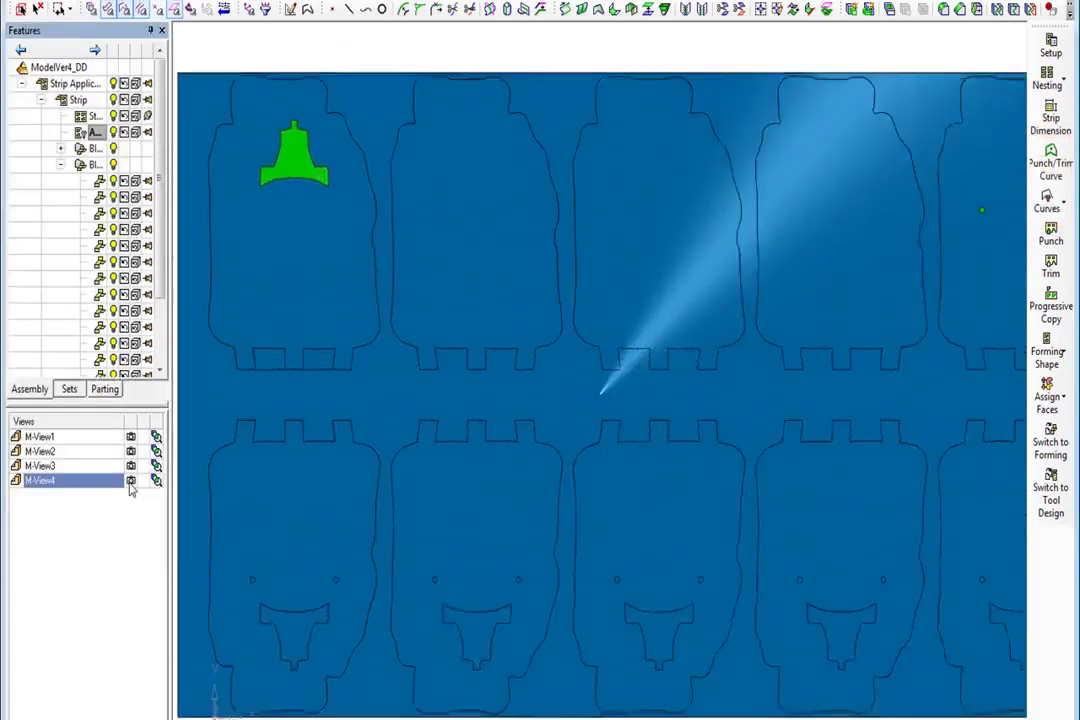
left_click(1047, 160)
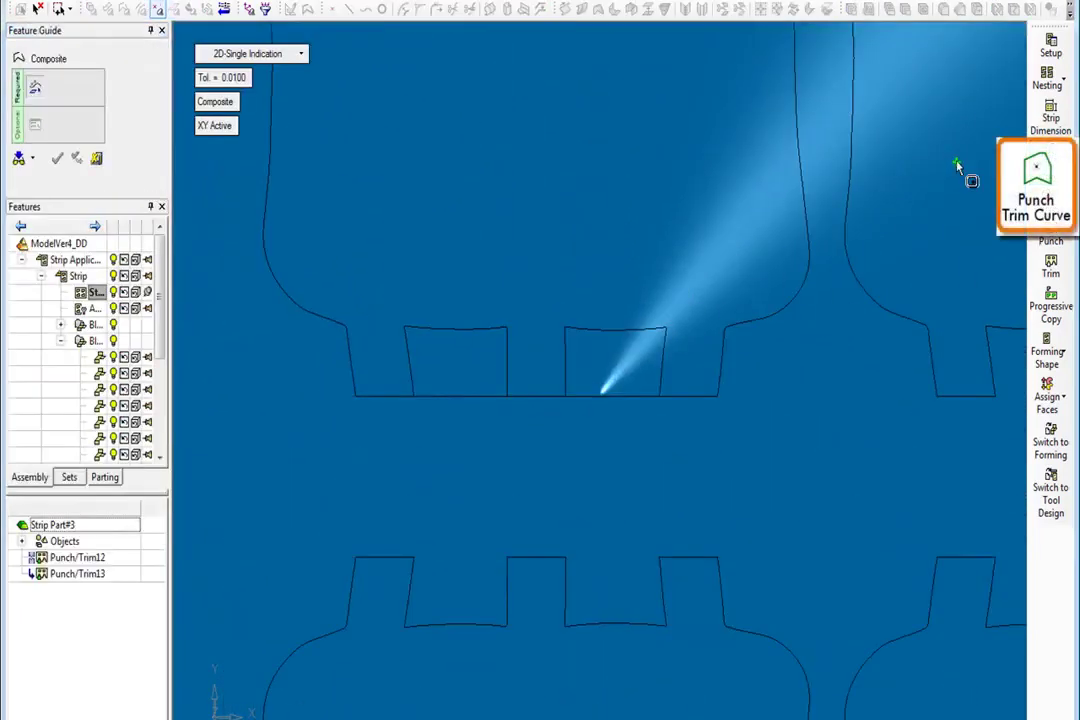
left_click(444, 363)
left_click(37, 125)
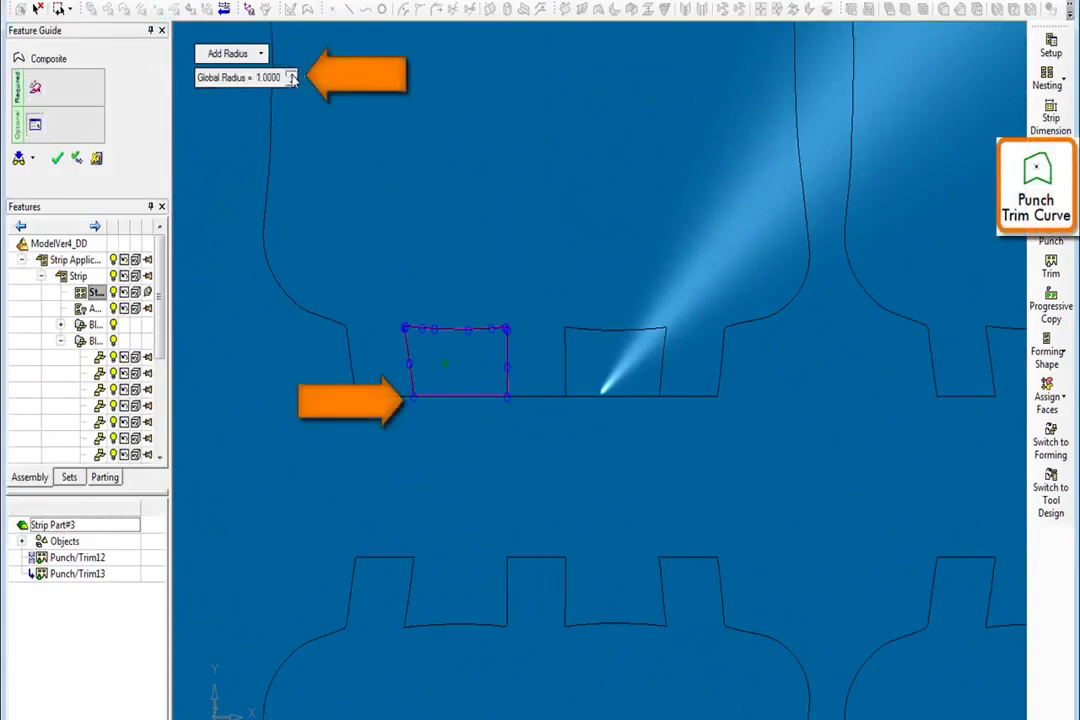
left_click(291, 76)
left_click(267, 80)
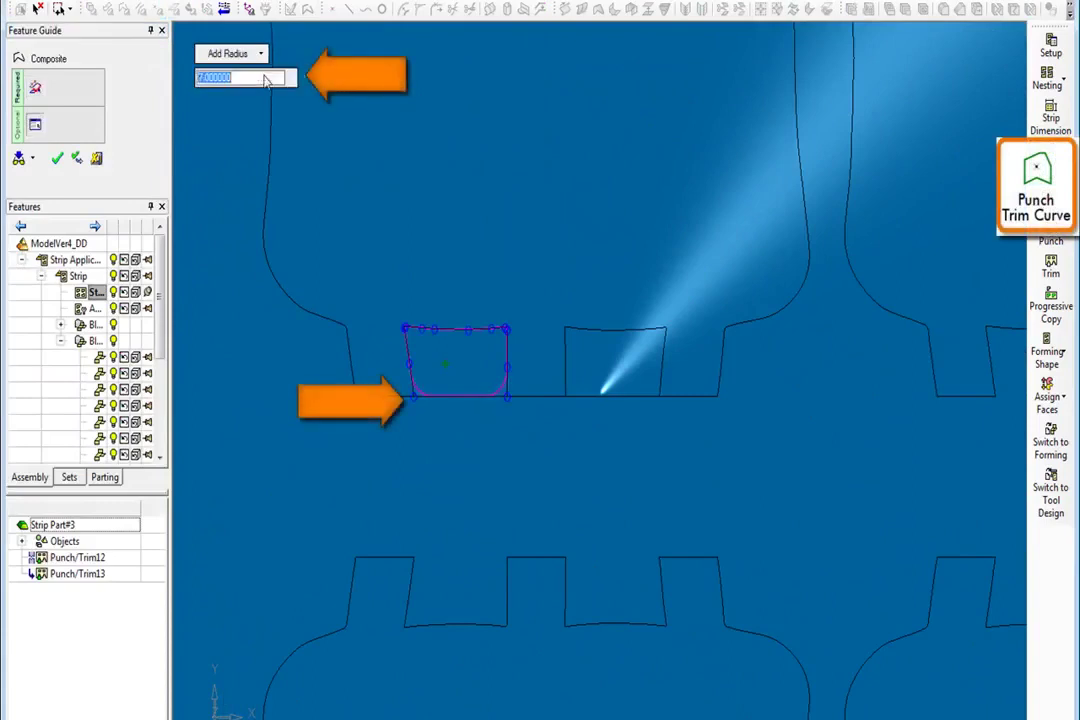
key("Return")
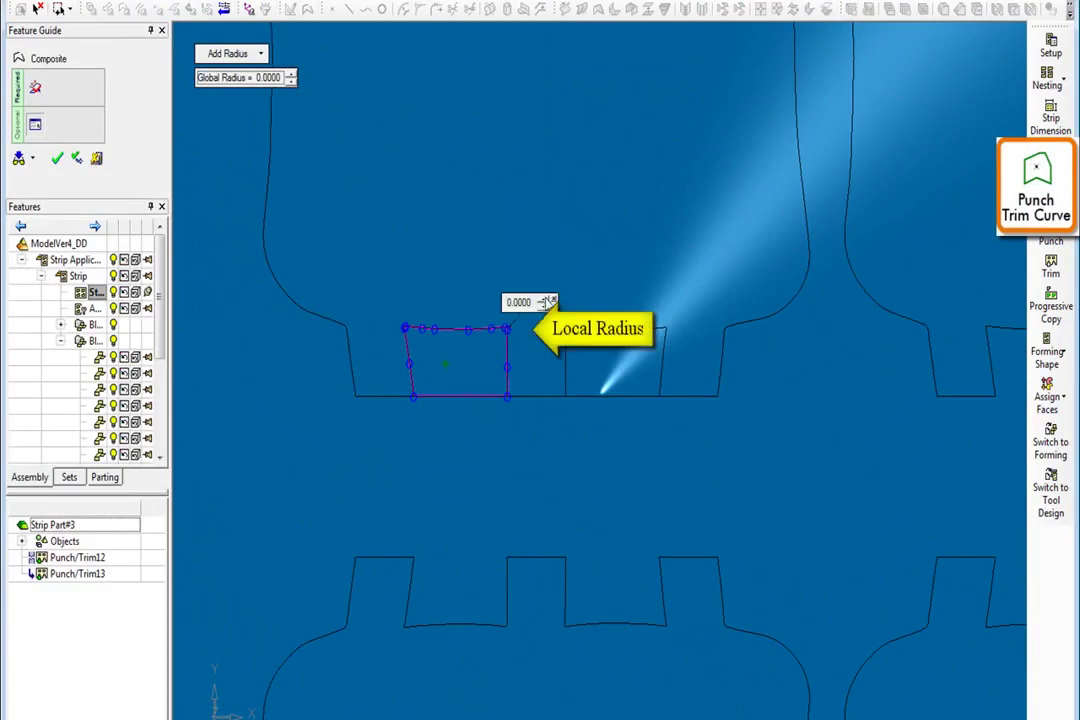
Step: Apply a local radius of 1 to each of the four corners of the punch curve and finish it
left_click(543, 298)
left_click(405, 328)
left_click(508, 396)
left_click(413, 396)
middle_click(408, 172)
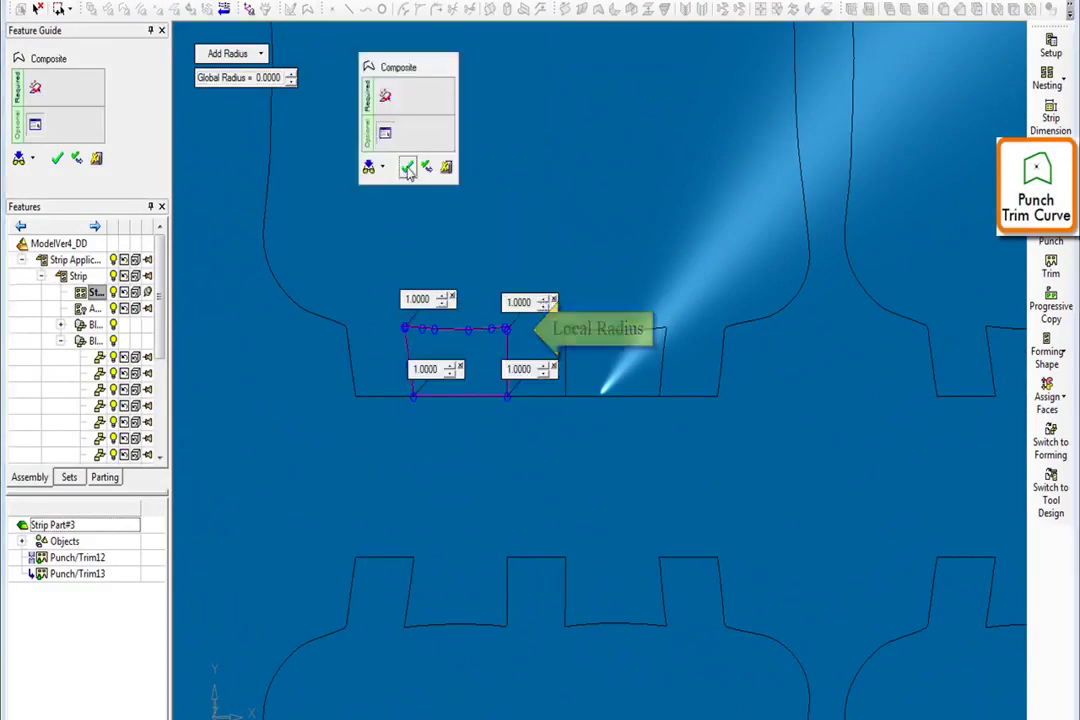
left_click(408, 172)
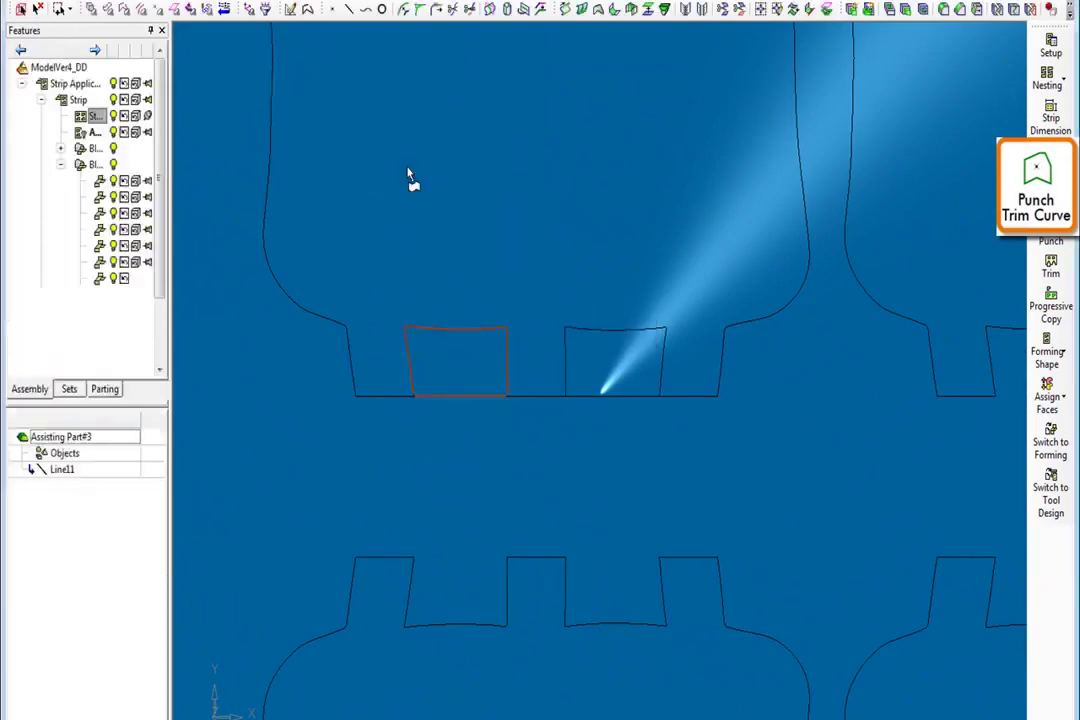
Step: Punch the curve in the first tab opening of the first top-row blank, trimming to the end of the strip
left_click(131, 467)
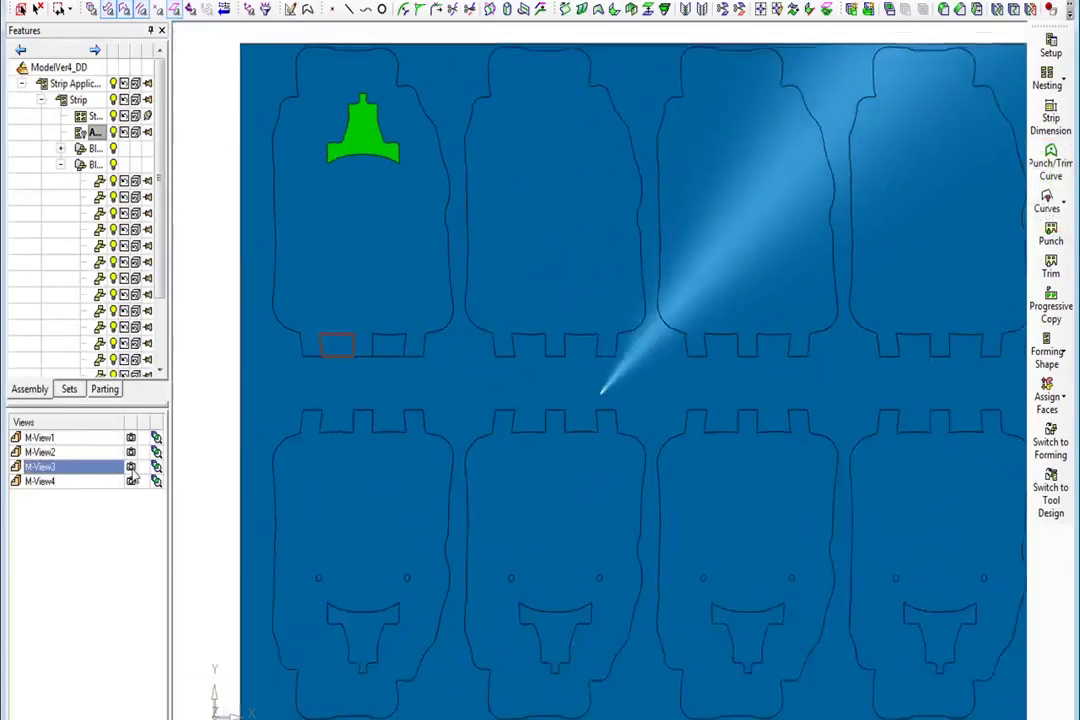
right_click(212, 338)
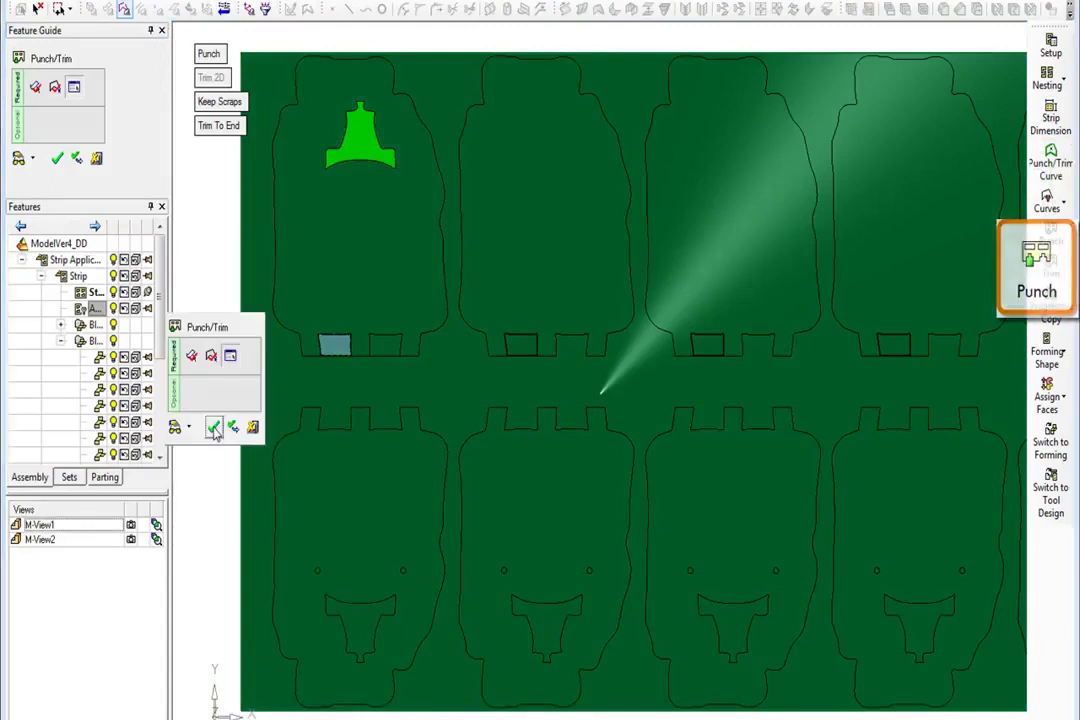
left_click(214, 493)
Step: Create a composite curve from the second tab opening of the first blank with local corner radii of 1
right_click(211, 358)
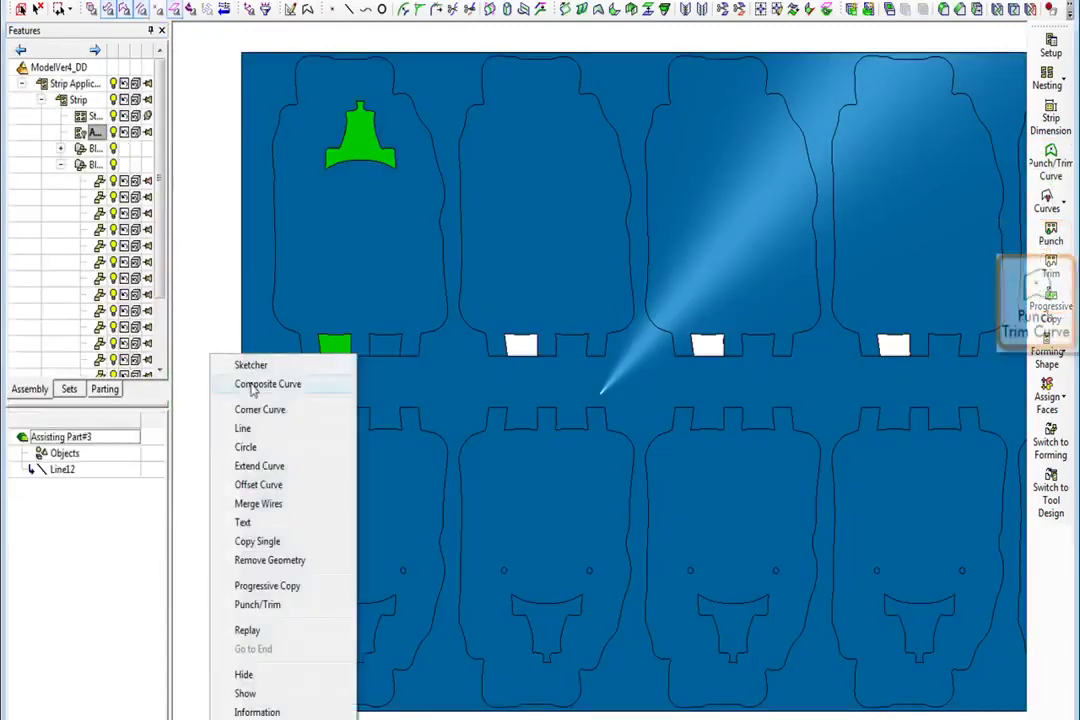
left_click(253, 385)
left_click(386, 357)
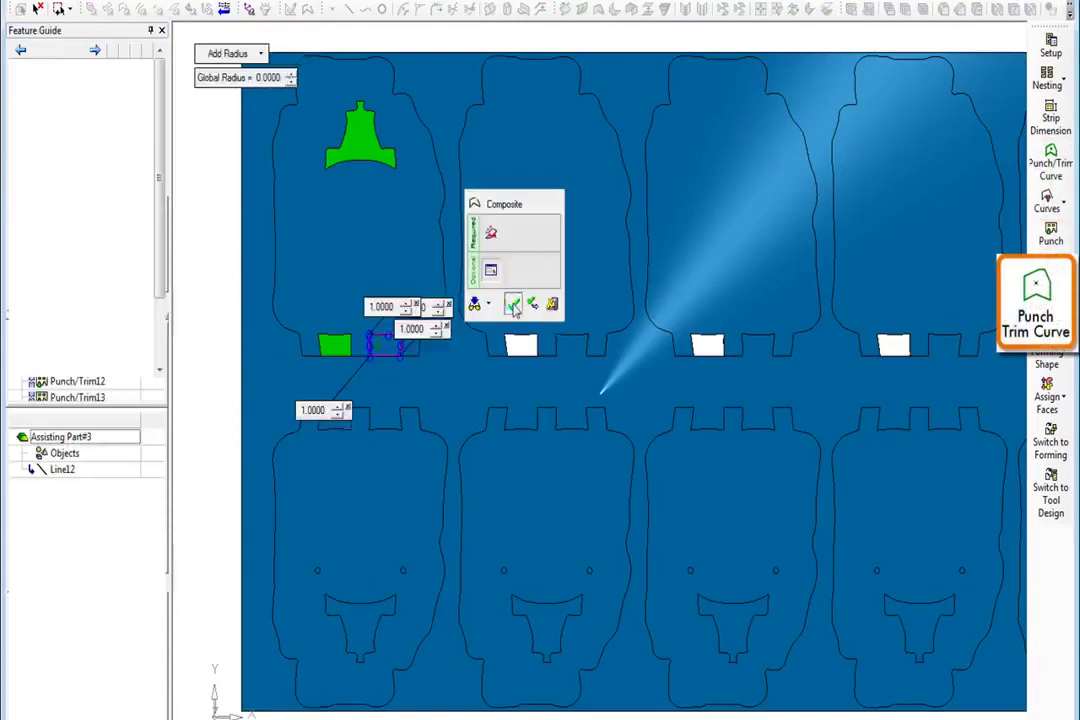
left_click(514, 308)
Step: Punch the second tab opening starting at the second progression, trimming to the end of the strip
right_click(515, 312)
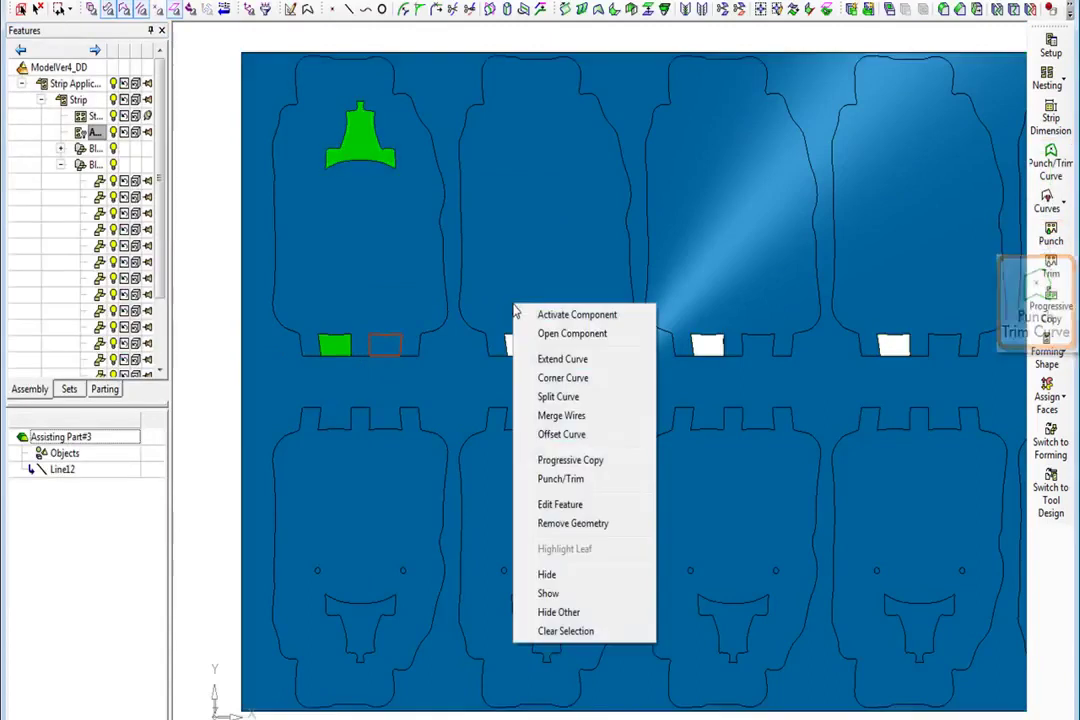
left_click(549, 480)
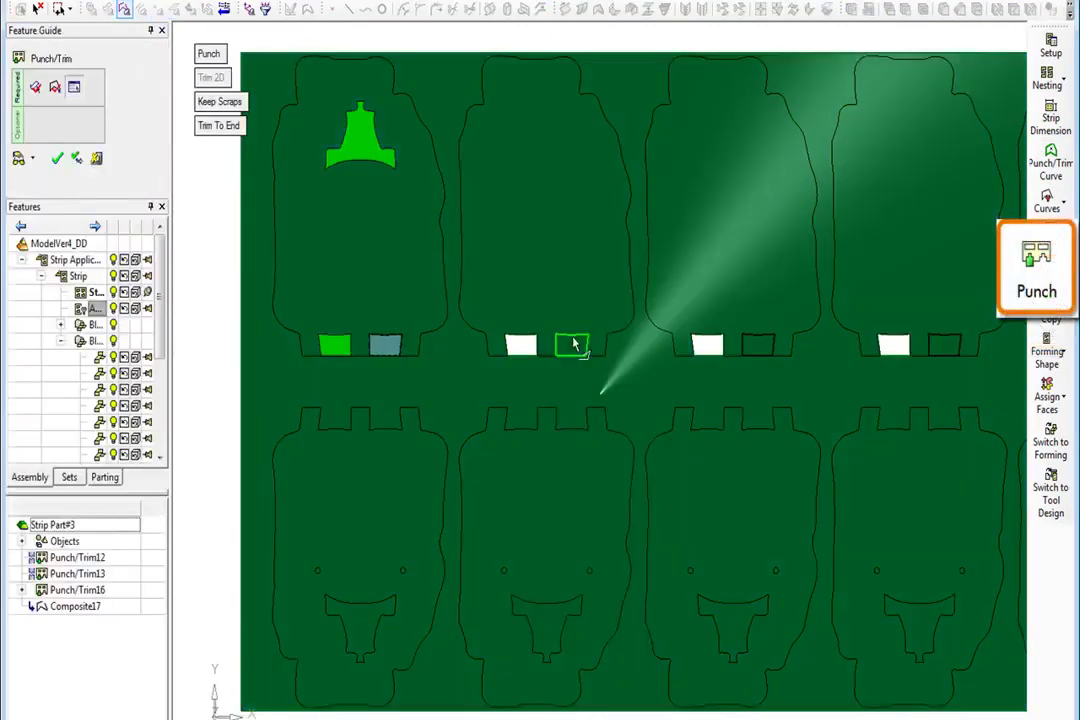
left_click(572, 345)
left_click(564, 266)
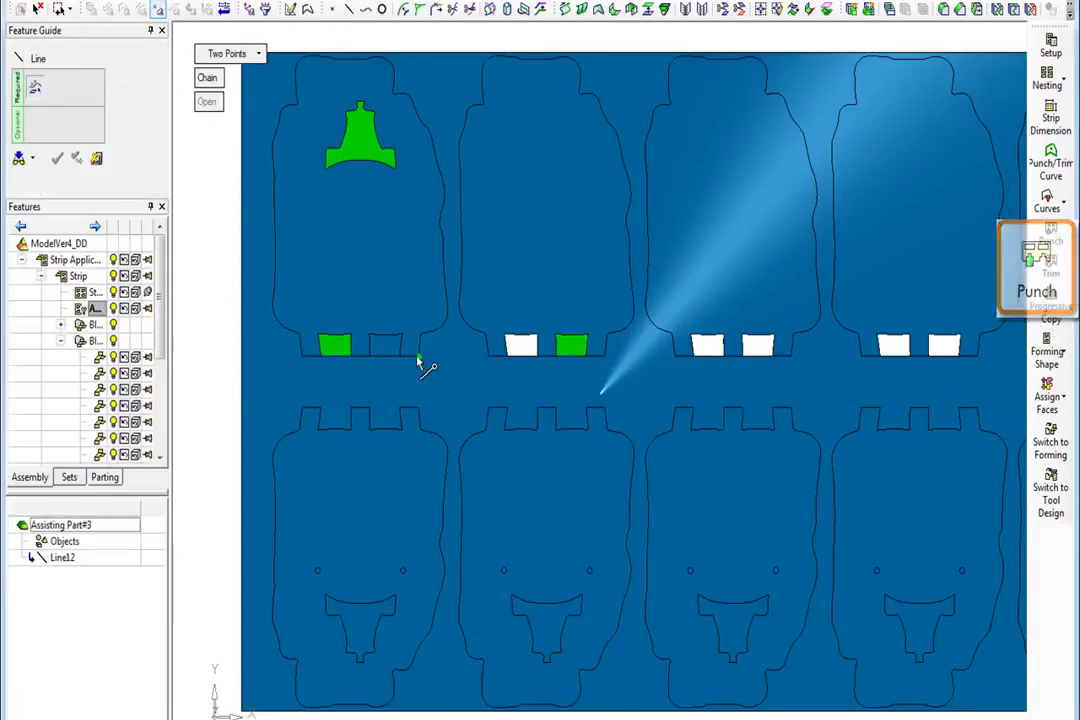
Step: Draw a diagonal line from the first top-row blank's end tab to the second bottom-row blank's tab, with a 7.5 radius circle at its midpoint
left_click(489, 407)
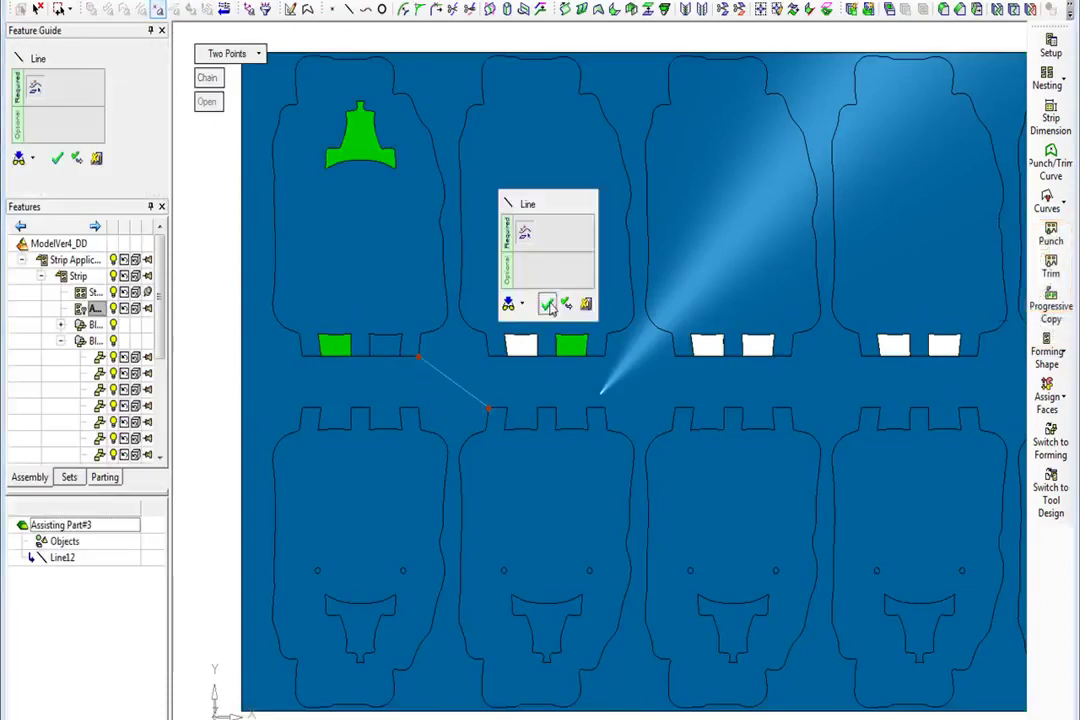
left_click(549, 304)
left_click(381, 10)
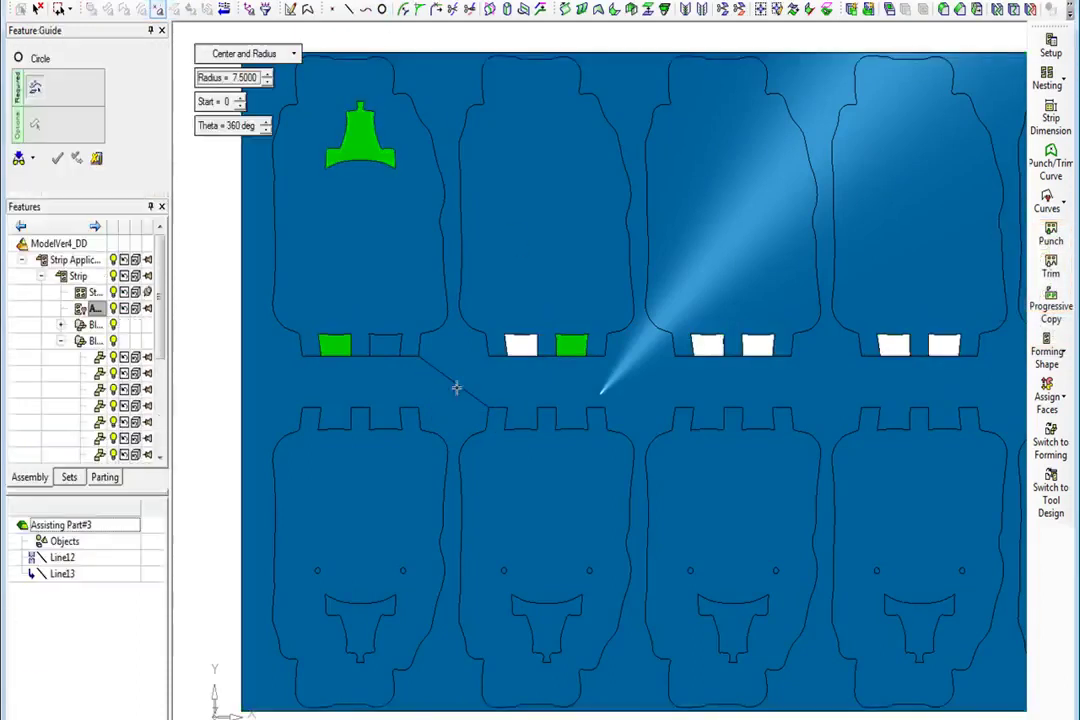
left_click(454, 382)
left_click(455, 315)
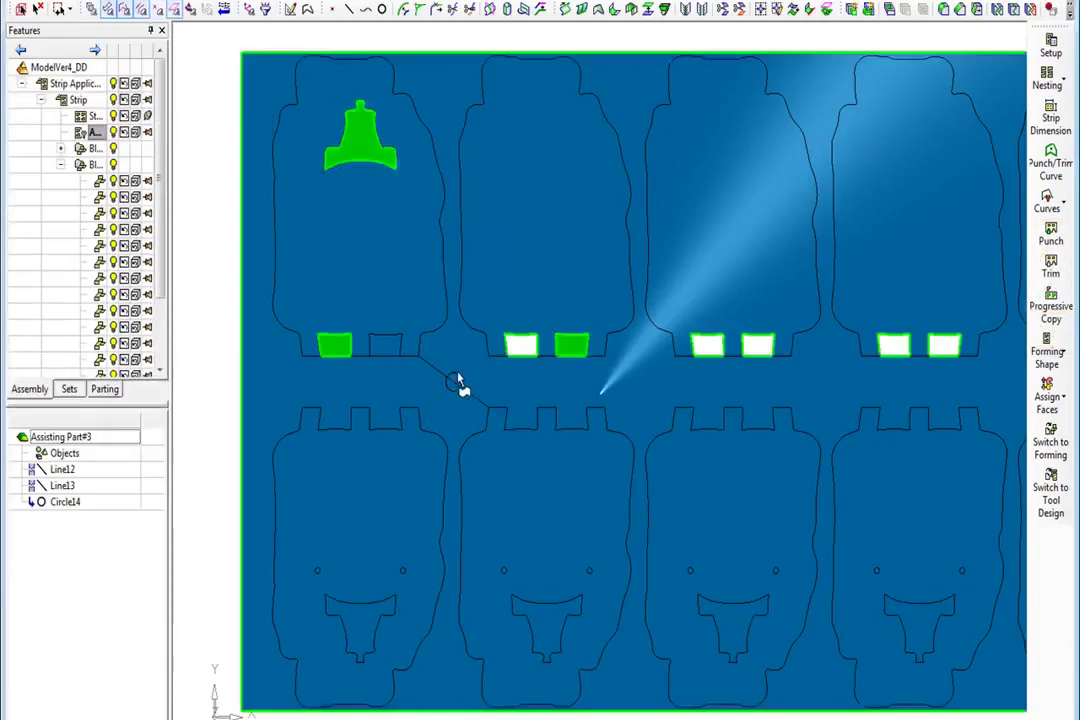
Step: Punch the circle between the two rows as a pilot hole repeated along the strip
right_click(448, 292)
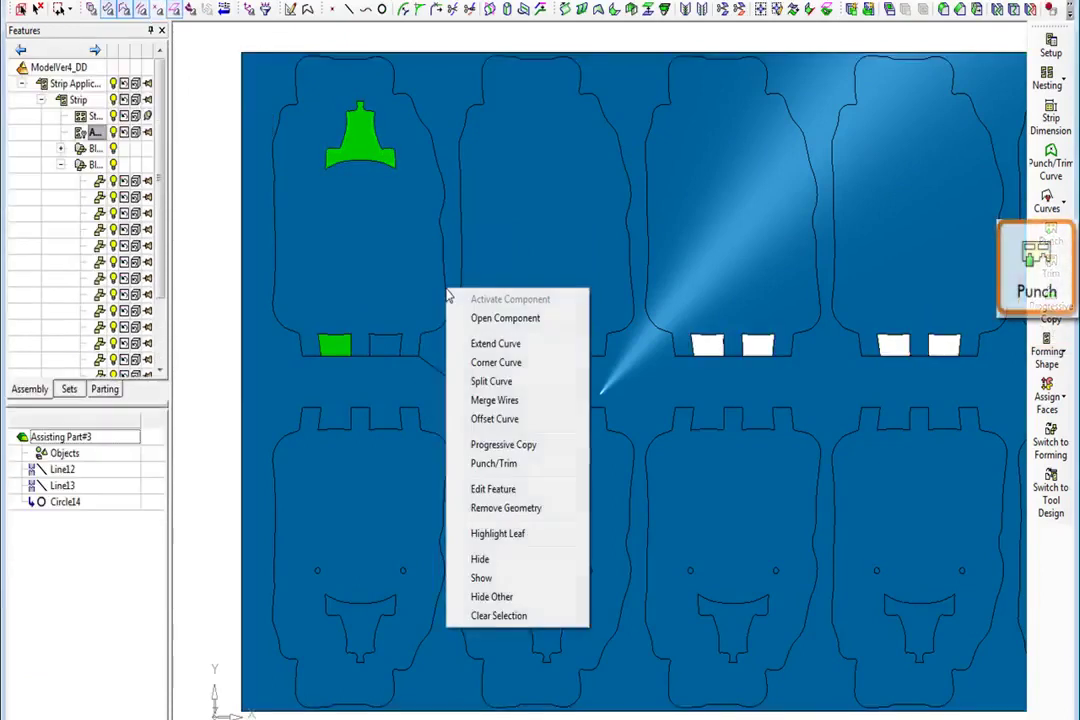
left_click(481, 466)
left_click(399, 426)
Step: Start a sketch with a circle centred on the first pilot hole and a horizontal line joining the neighbouring top-row tabs
right_click(205, 330)
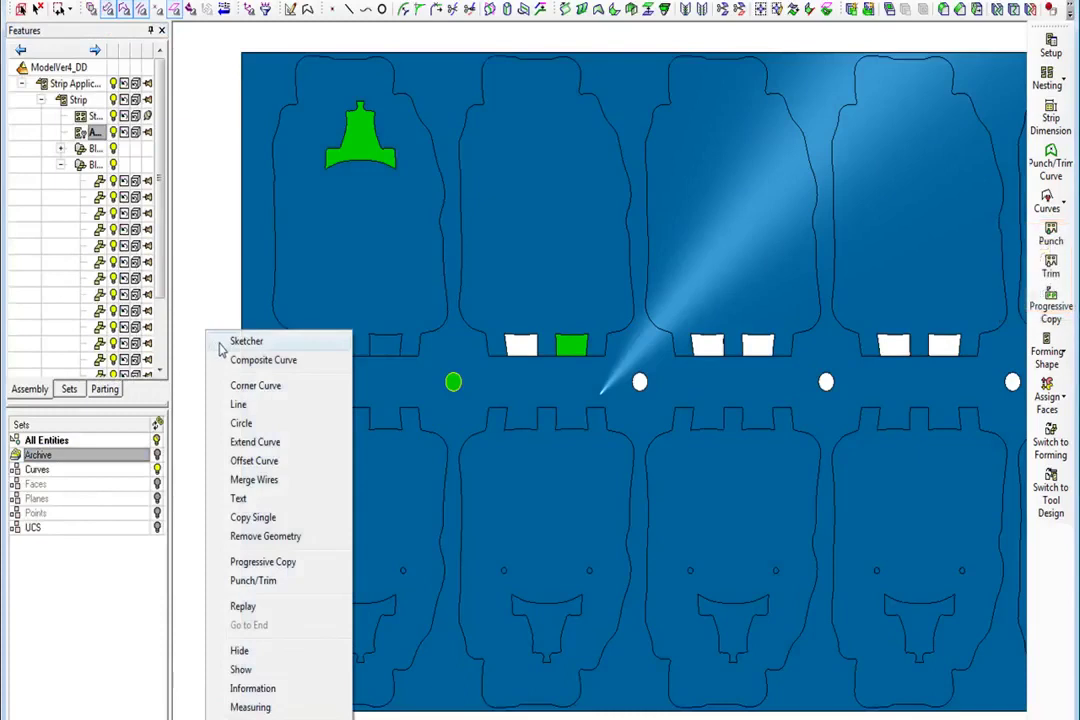
left_click(222, 345)
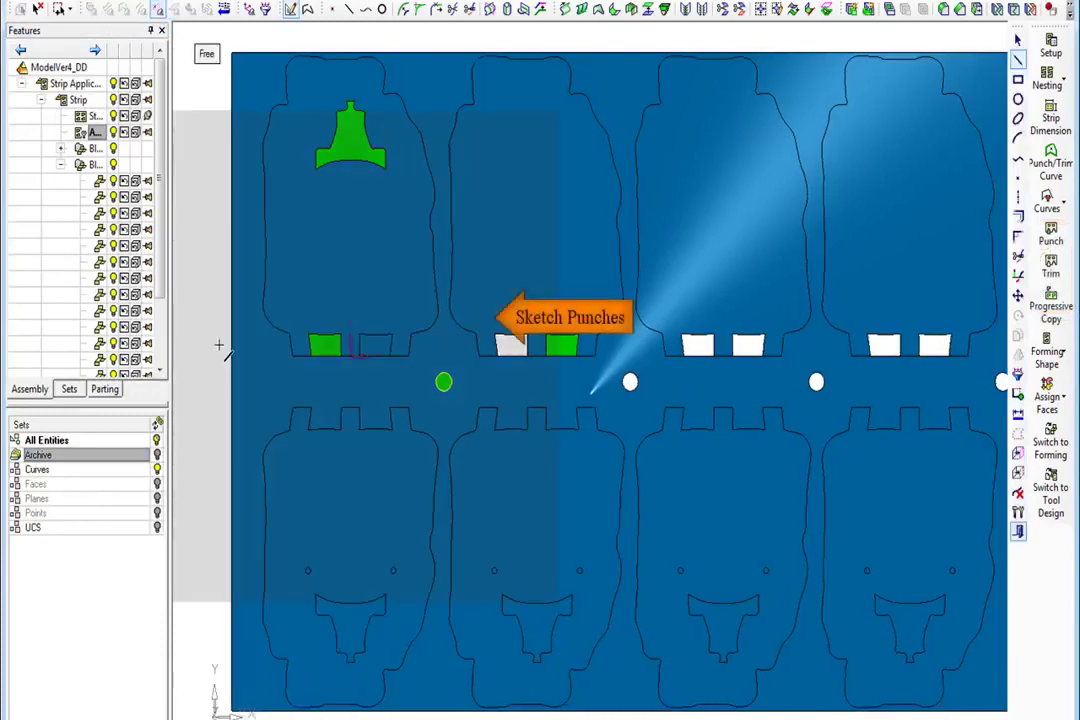
right_click(209, 440)
left_click(245, 570)
left_click(443, 381)
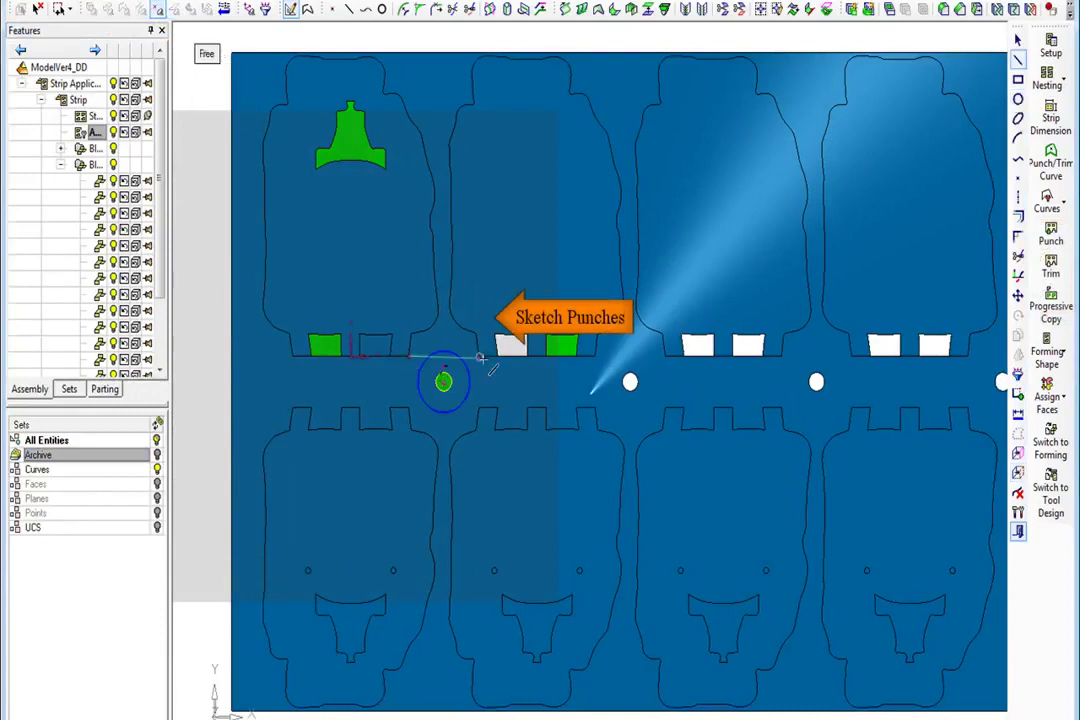
Step: Dimension the sketched circle around the first pilot hole to a diameter of 60
right_click(527, 381)
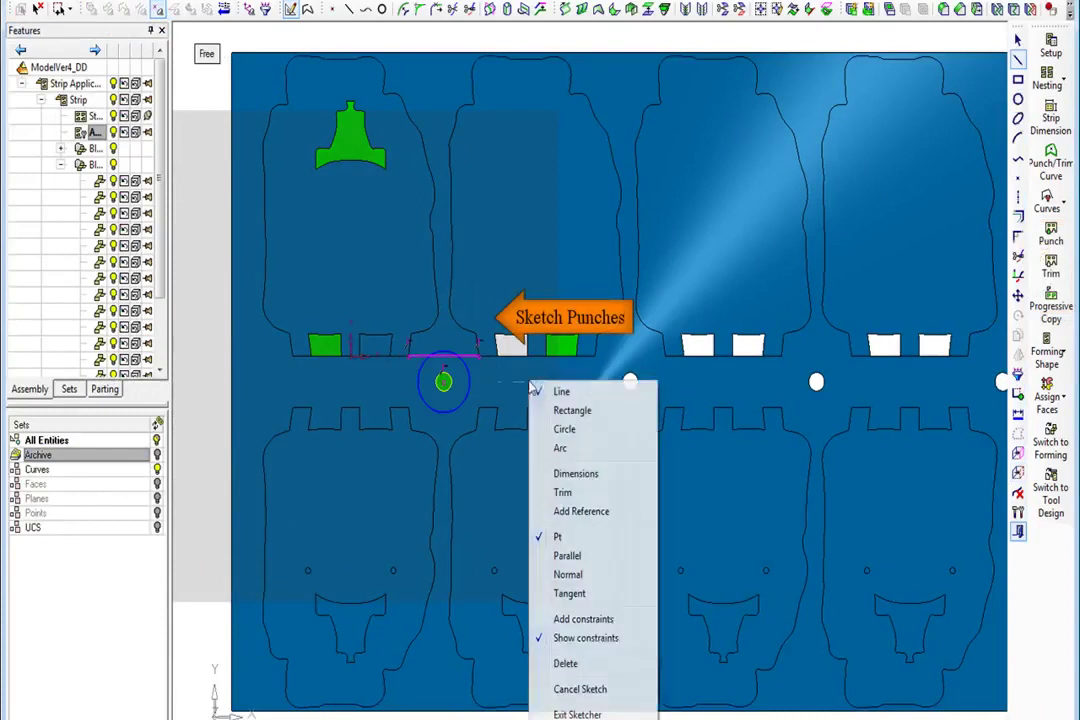
left_click(574, 474)
left_click(466, 396)
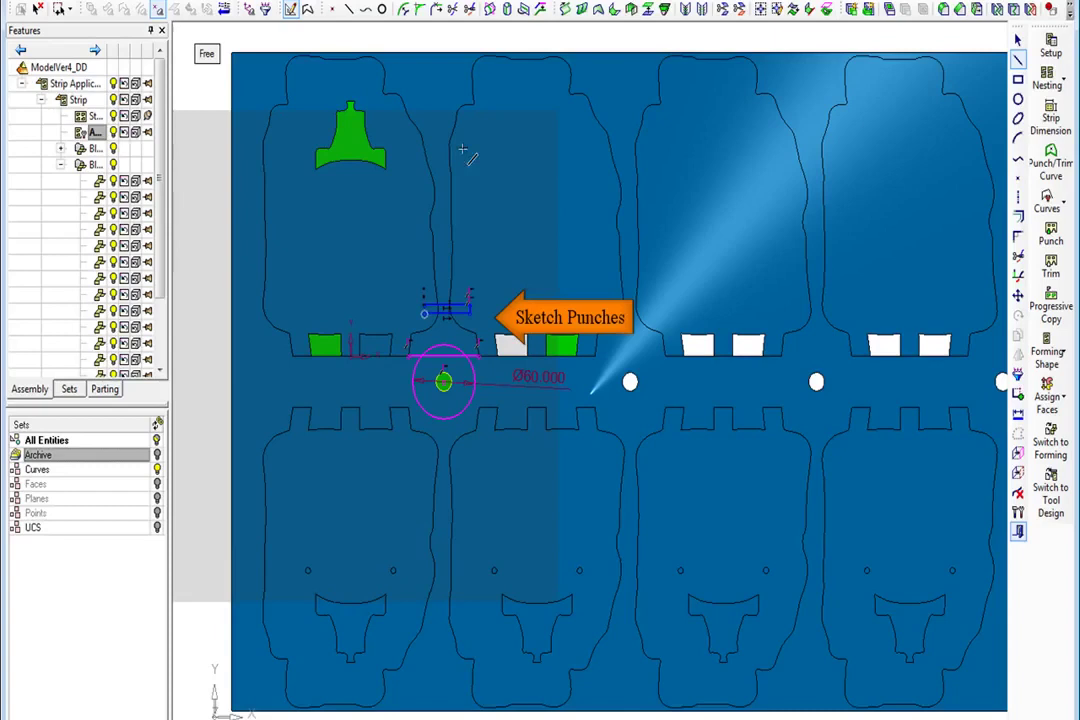
Step: Sketch a thin horizontal rectangle across the upper gap between the first two top-row blanks and a three-sided outline over their upper edges
left_click(414, 157)
left_click(414, 145)
left_click(343, 70)
left_click(343, 31)
left_click(525, 31)
left_click(525, 70)
Step: Dimension the three-sided outline's horizontal line to 186 and exit the sketch
right_click(526, 76)
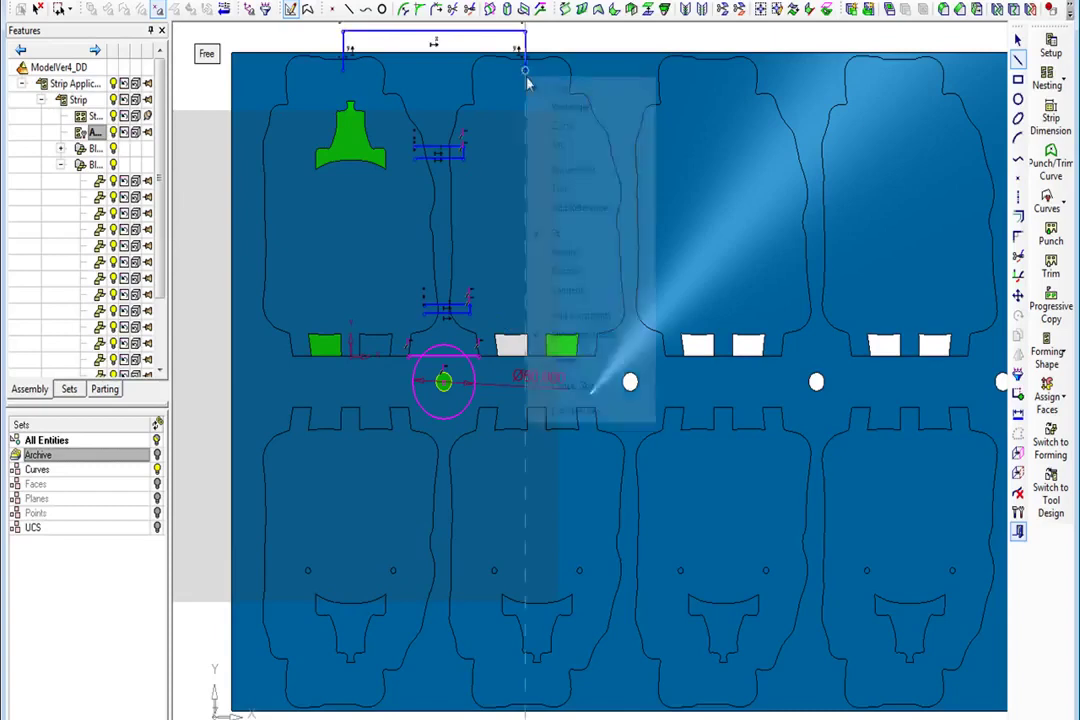
left_click(573, 171)
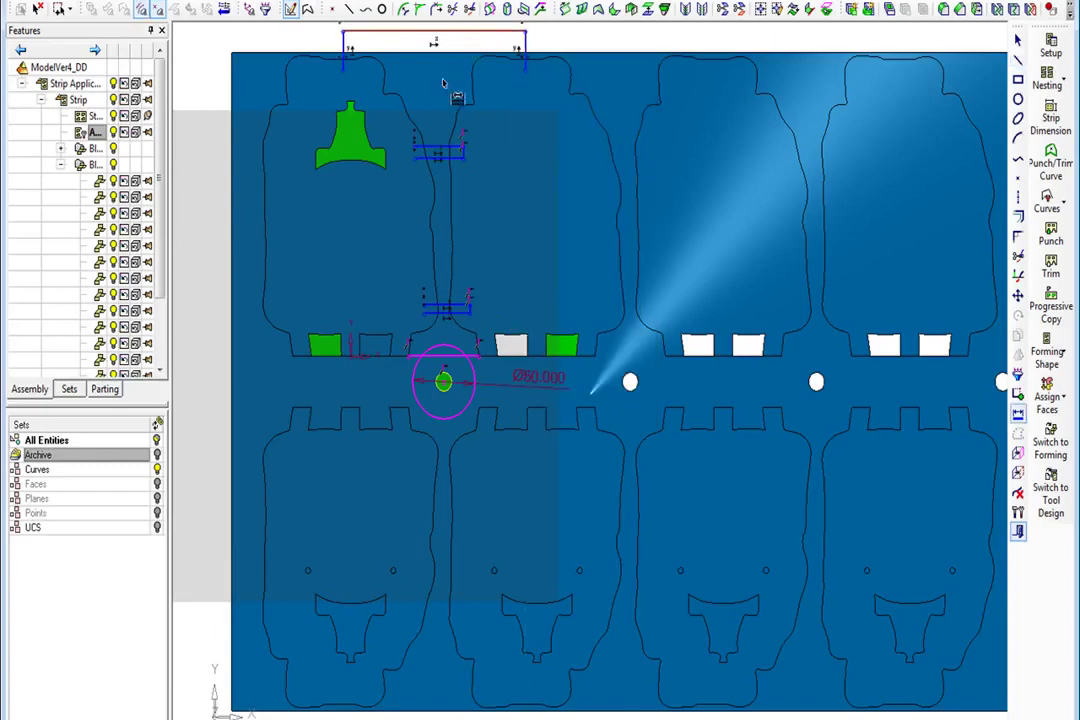
left_click(444, 83)
type("186")
key("Return")
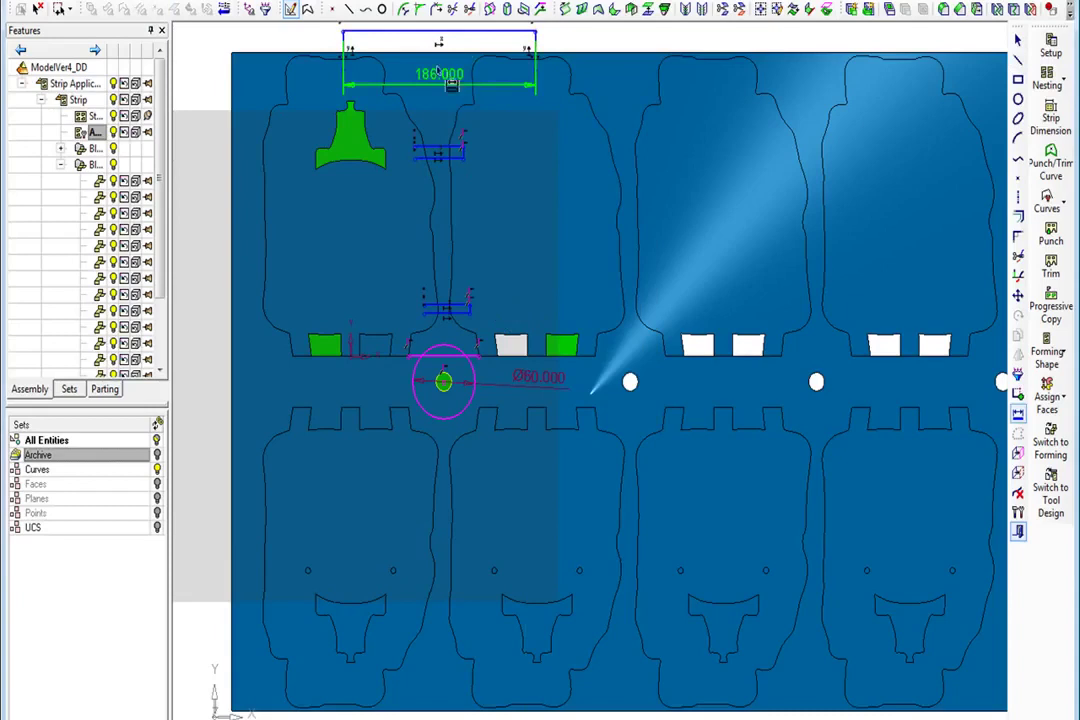
right_click(525, 207)
left_click(560, 446)
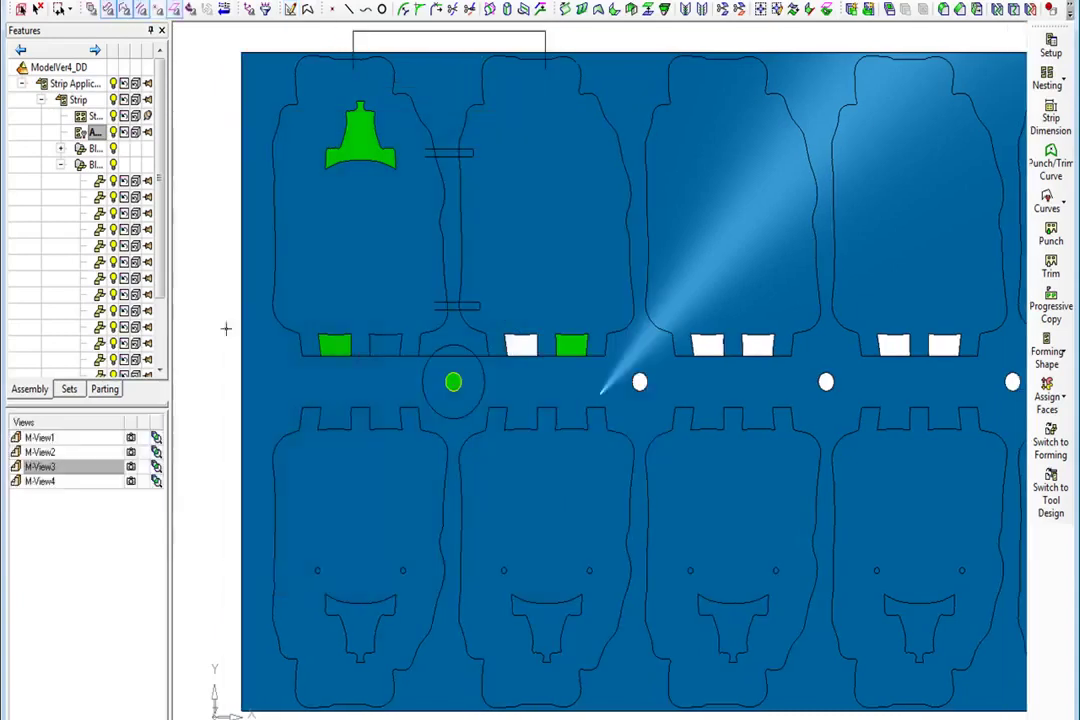
Step: Create a composite curve around the gap between the first two top-row blanks, bounded by the upper and lower thin rectangles
right_click(228, 338)
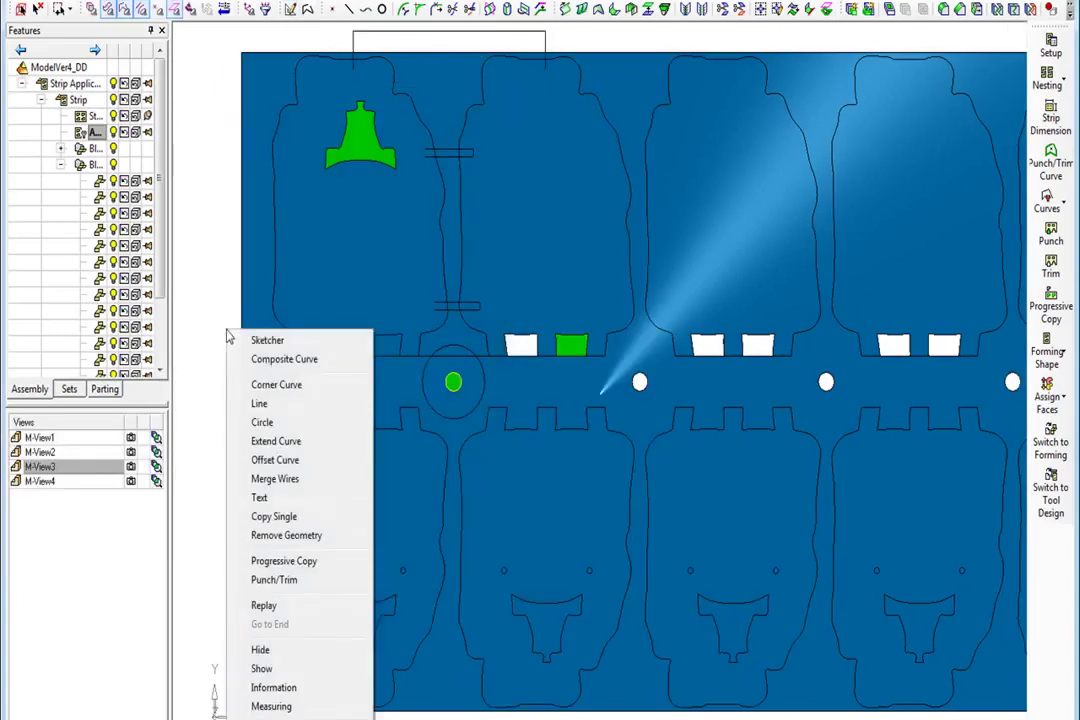
left_click(270, 362)
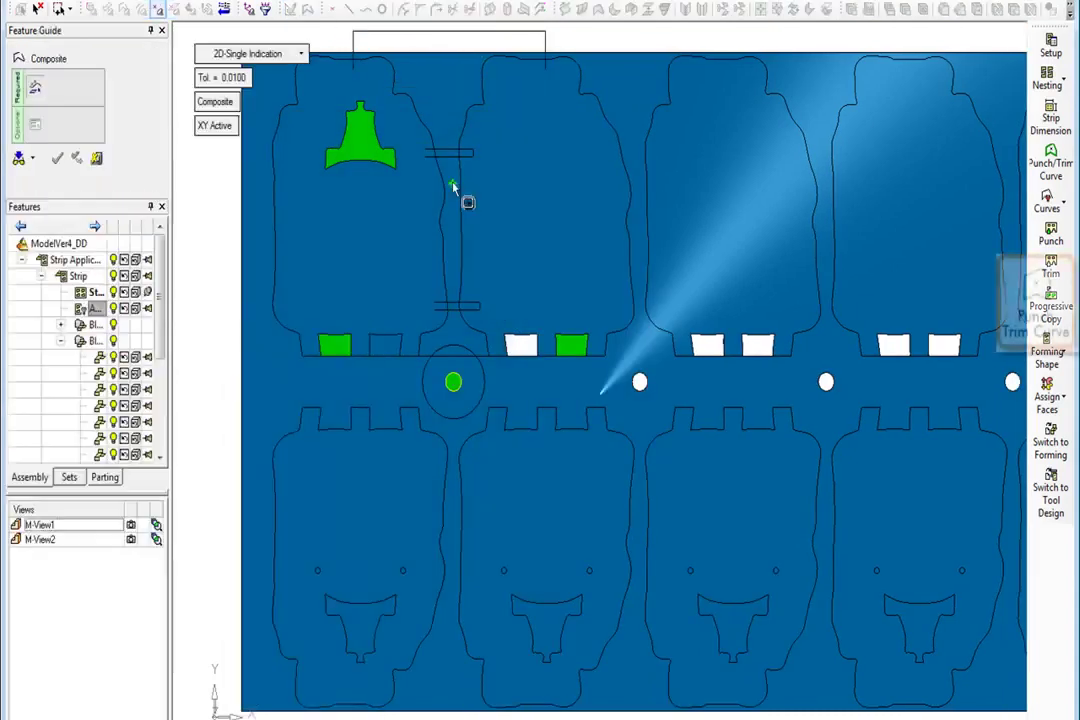
middle_click(451, 307)
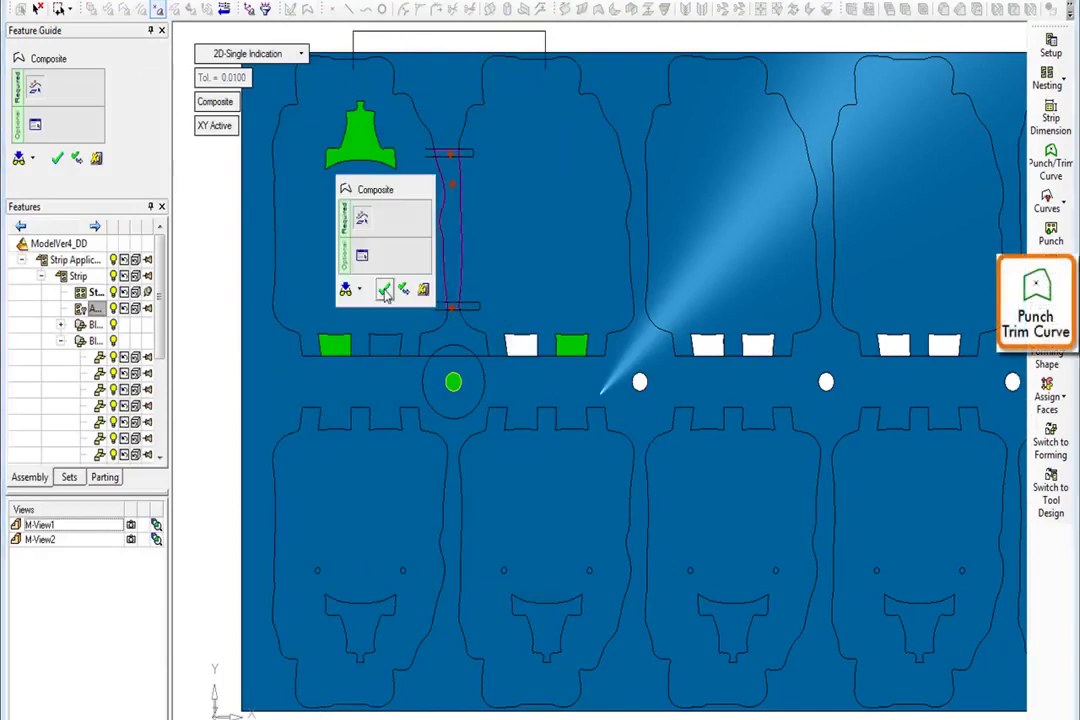
left_click(385, 292)
Step: Punch the narrow gap curve starting from the gap between the fourth and fifth top-row blanks
right_click(389, 298)
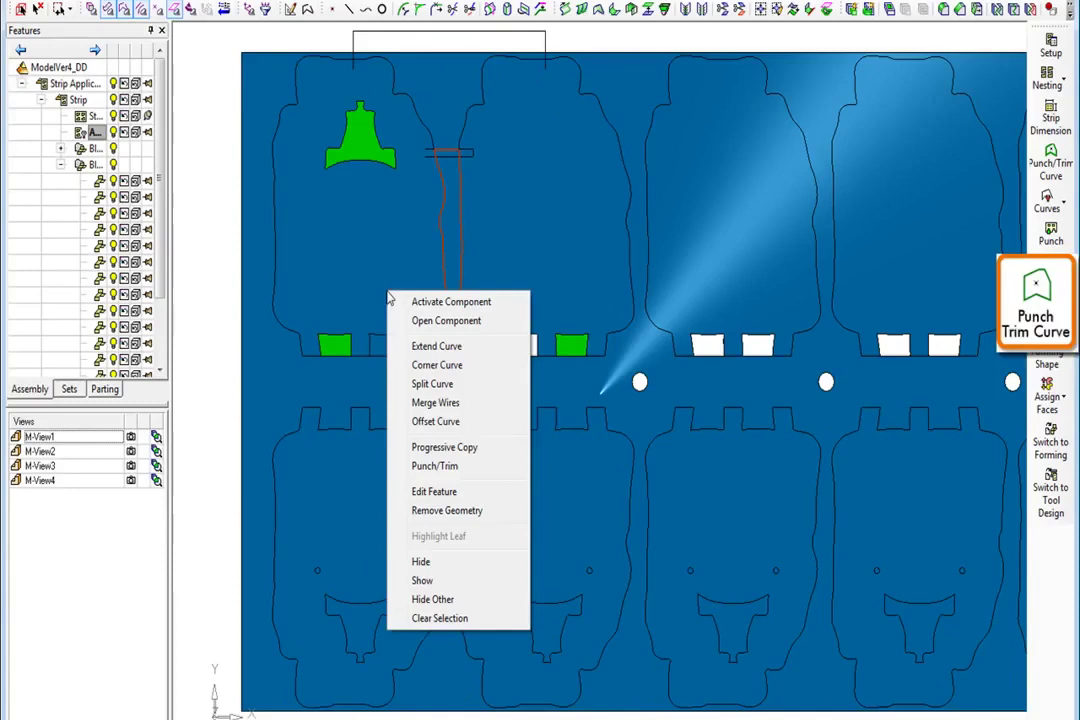
left_click(418, 466)
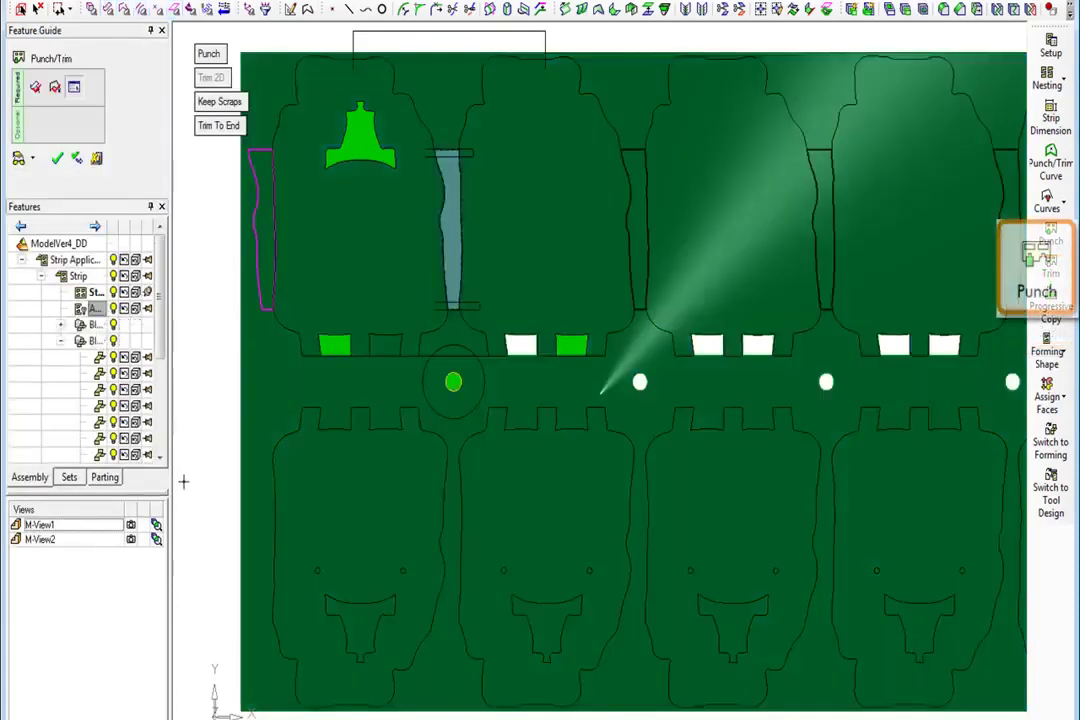
left_click(134, 541)
left_click(482, 308)
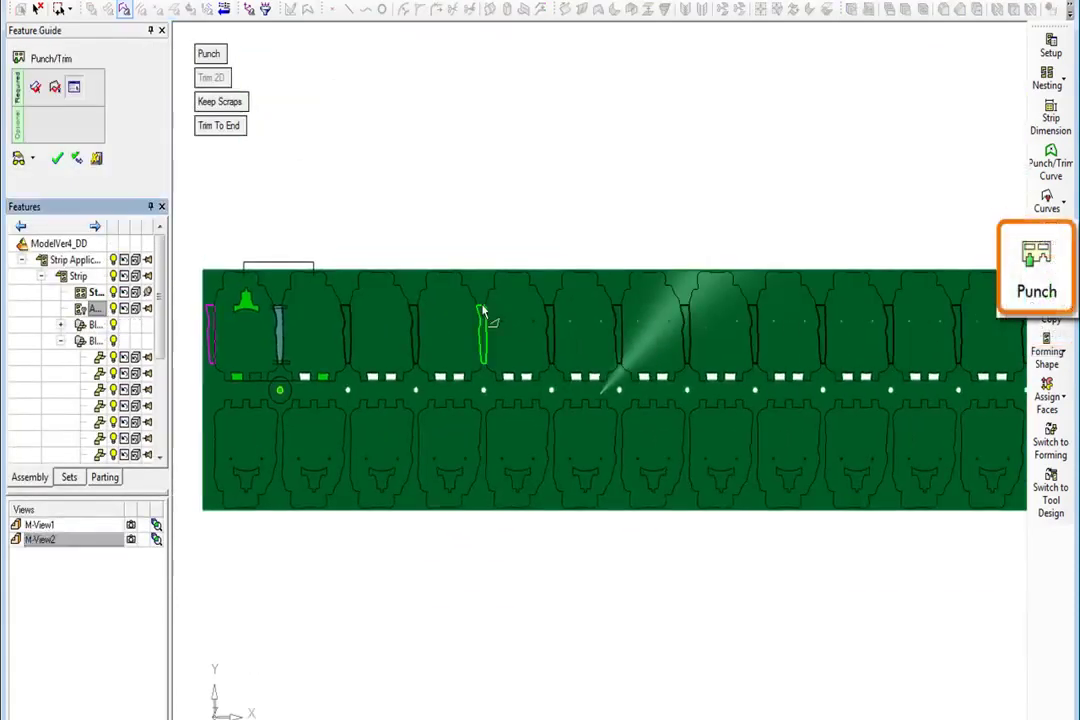
middle_click(439, 182)
left_click(439, 182)
Step: Create a composite curve from the three-sided outline and the upper edges of the first two top-row blanks, down to the upper thin rectangle
left_click(131, 467)
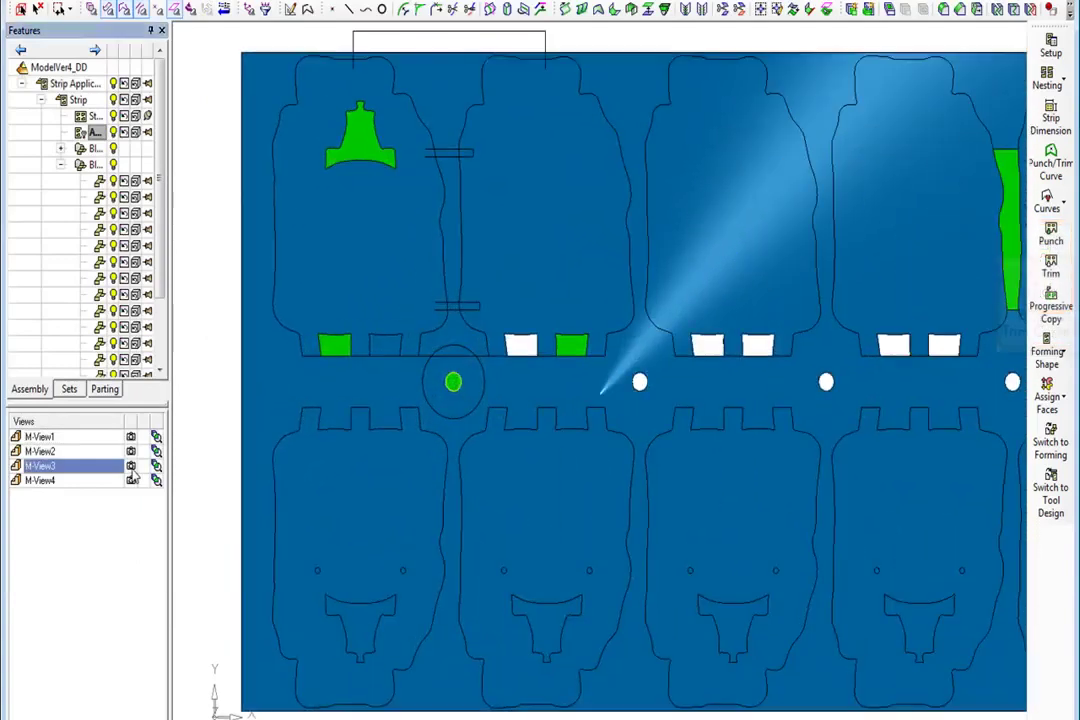
right_click(202, 165)
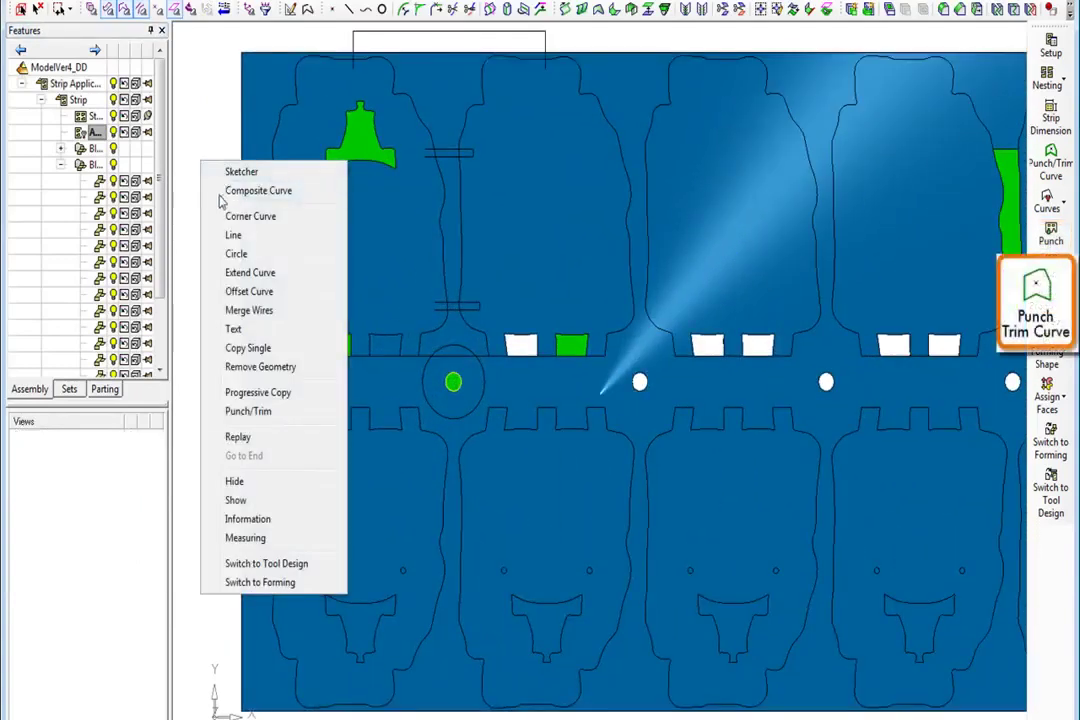
left_click(222, 195)
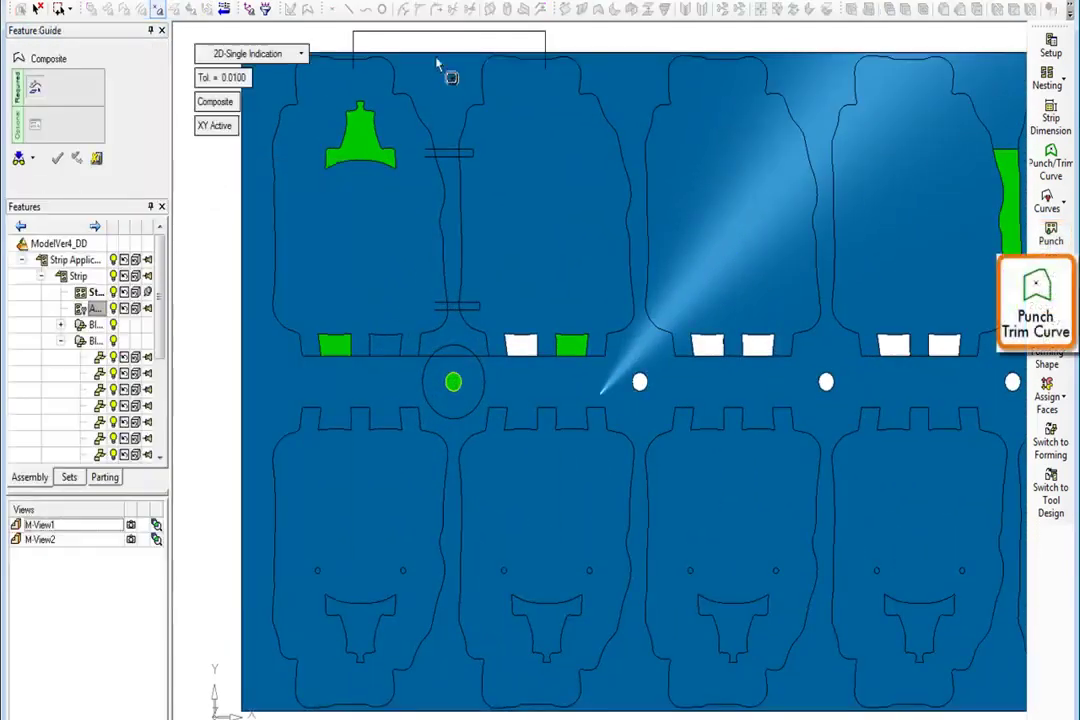
right_click(452, 128)
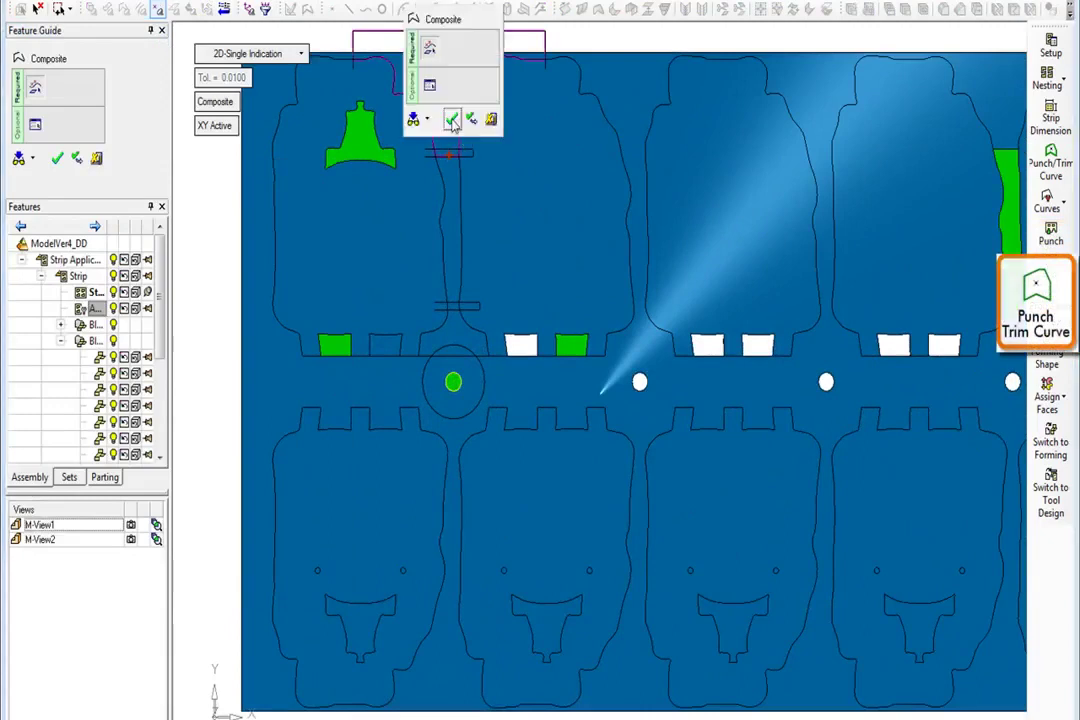
left_click(451, 117)
Step: Punch the upper-edge composite curve starting between the fifth and sixth top-row blanks
right_click(453, 127)
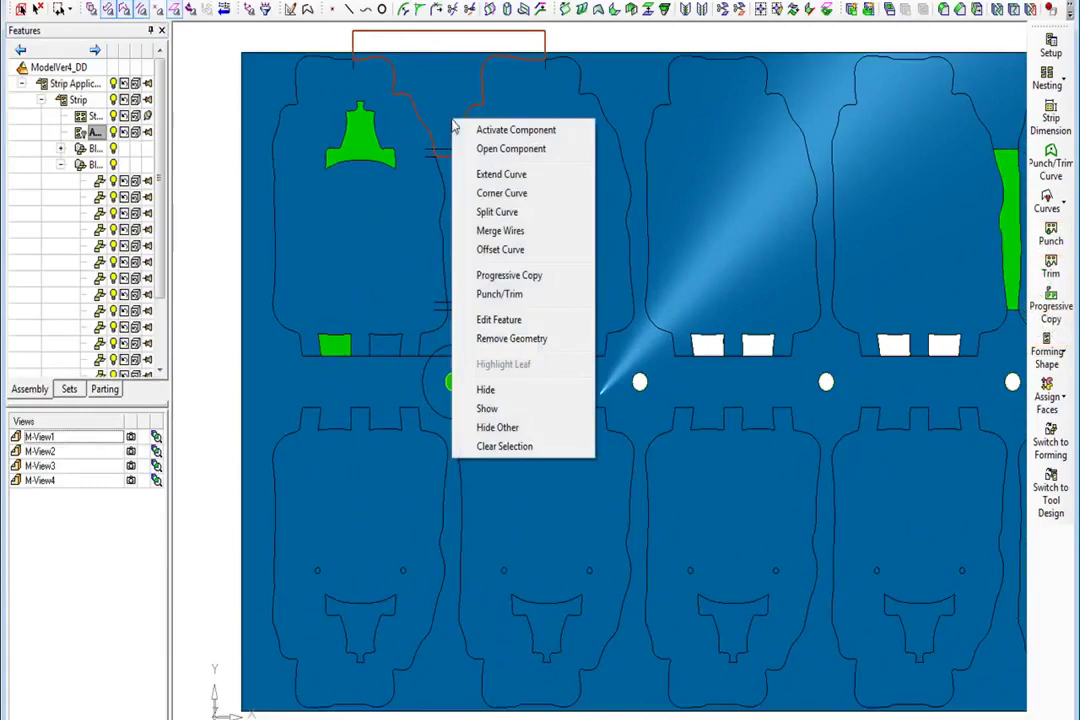
left_click(499, 294)
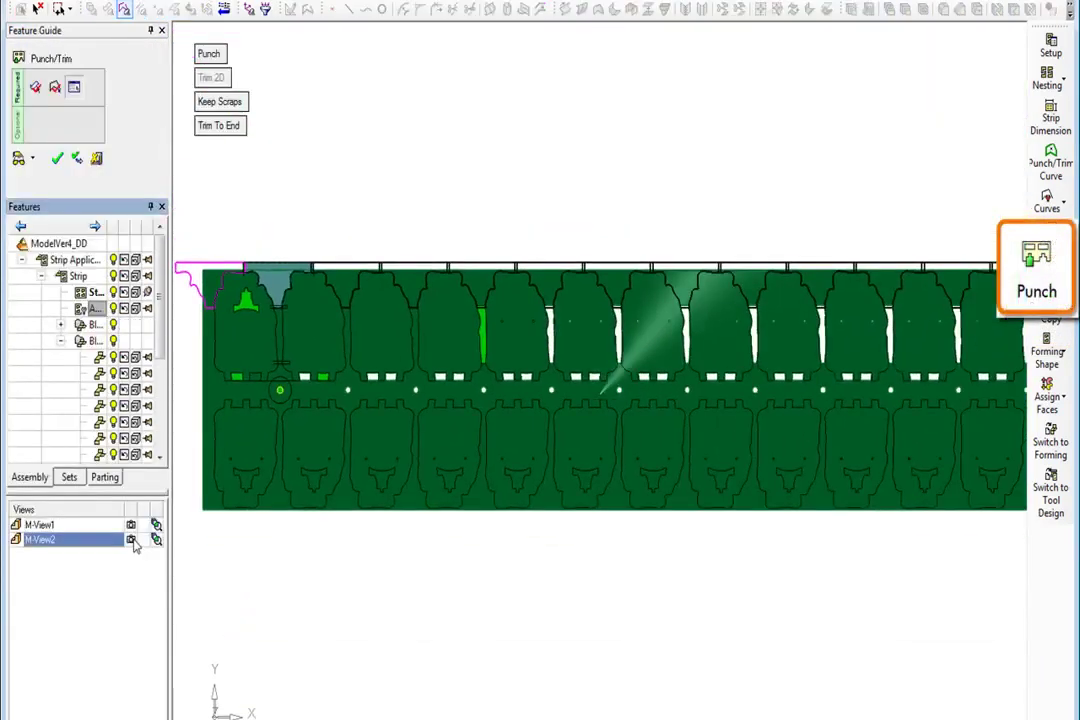
left_click(549, 264)
middle_click(549, 219)
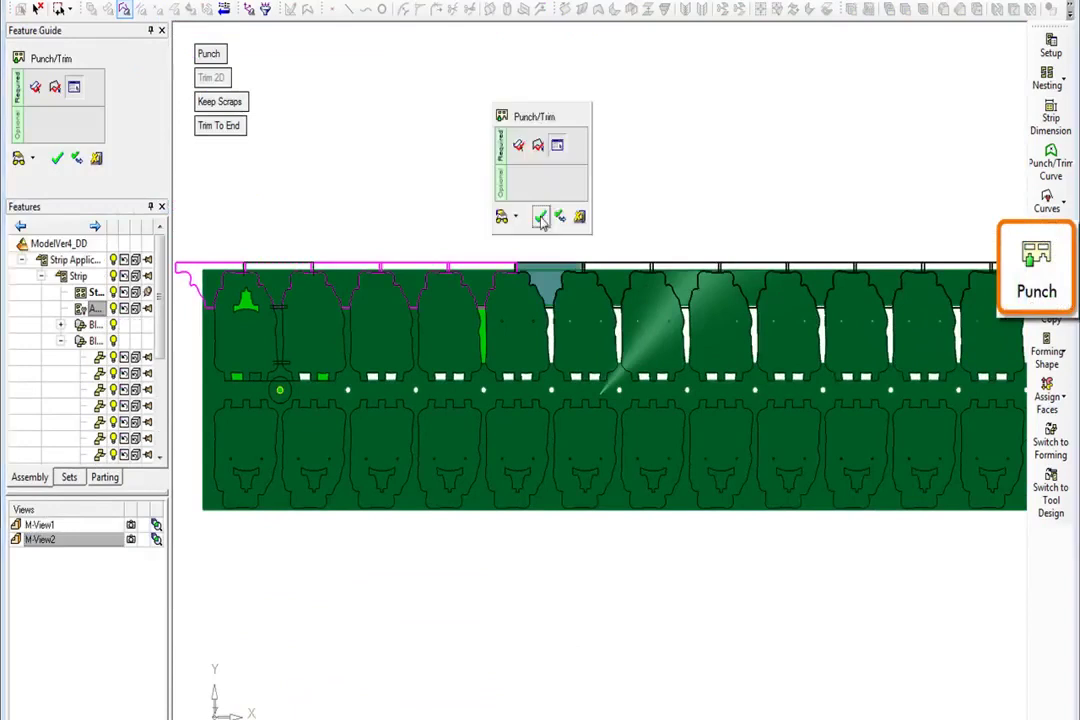
left_click(540, 219)
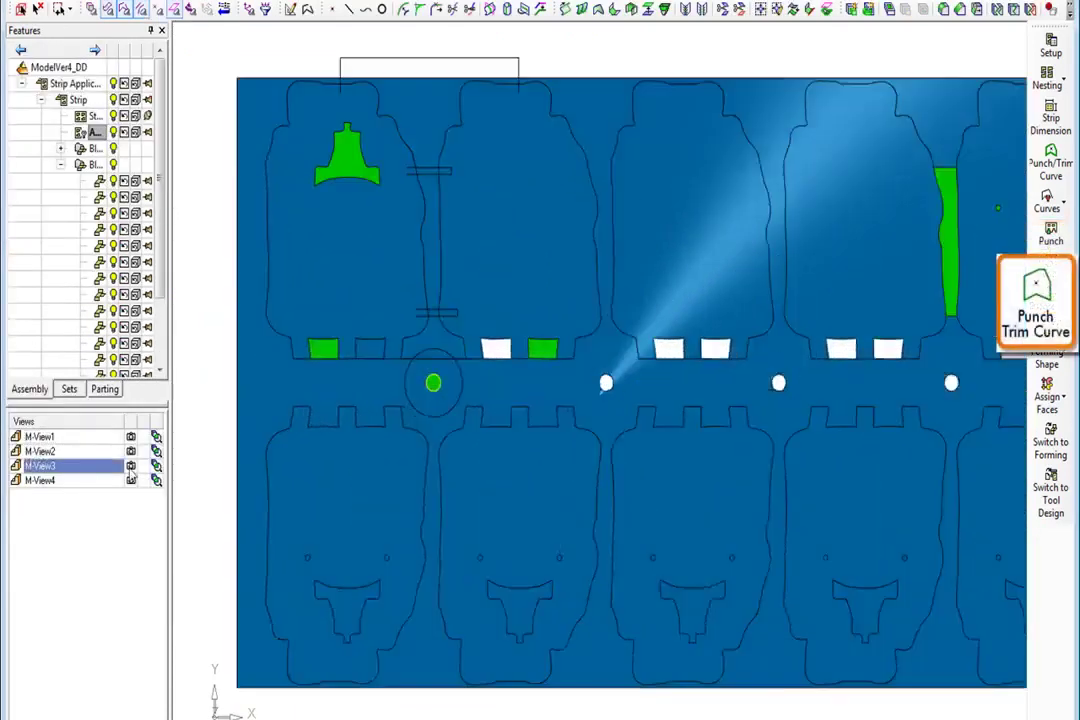
Step: Create a composite curve around the area between the first two top-row blanks, from the lower thin rectangle to the circle around the pilot hole
right_click(196, 296)
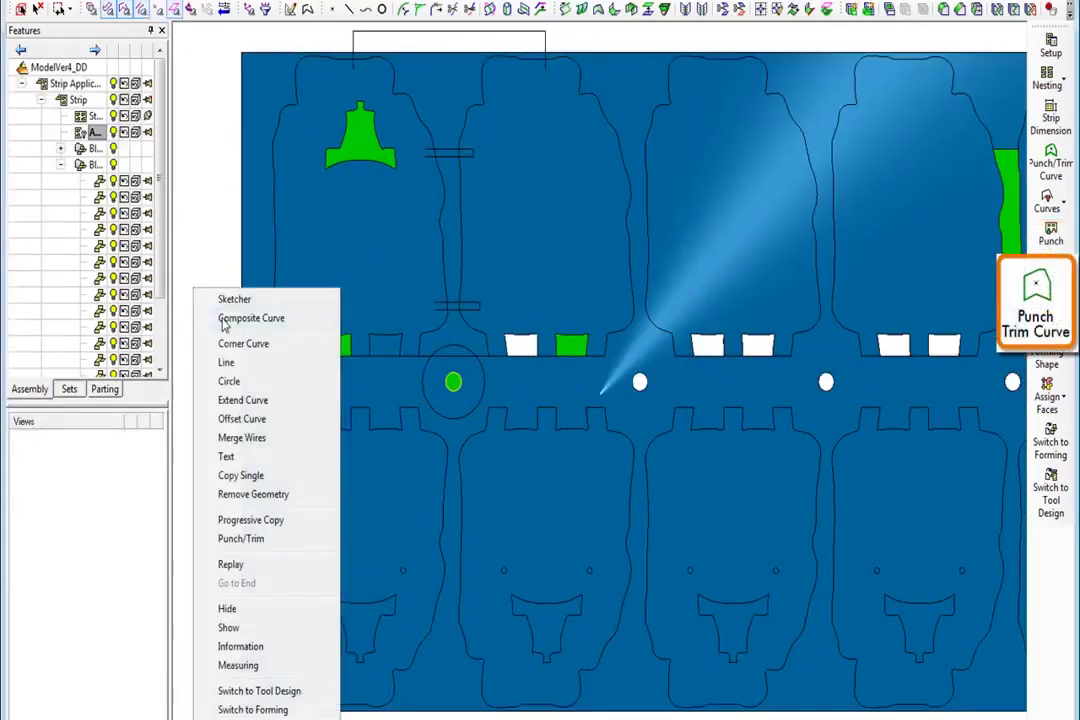
left_click(232, 318)
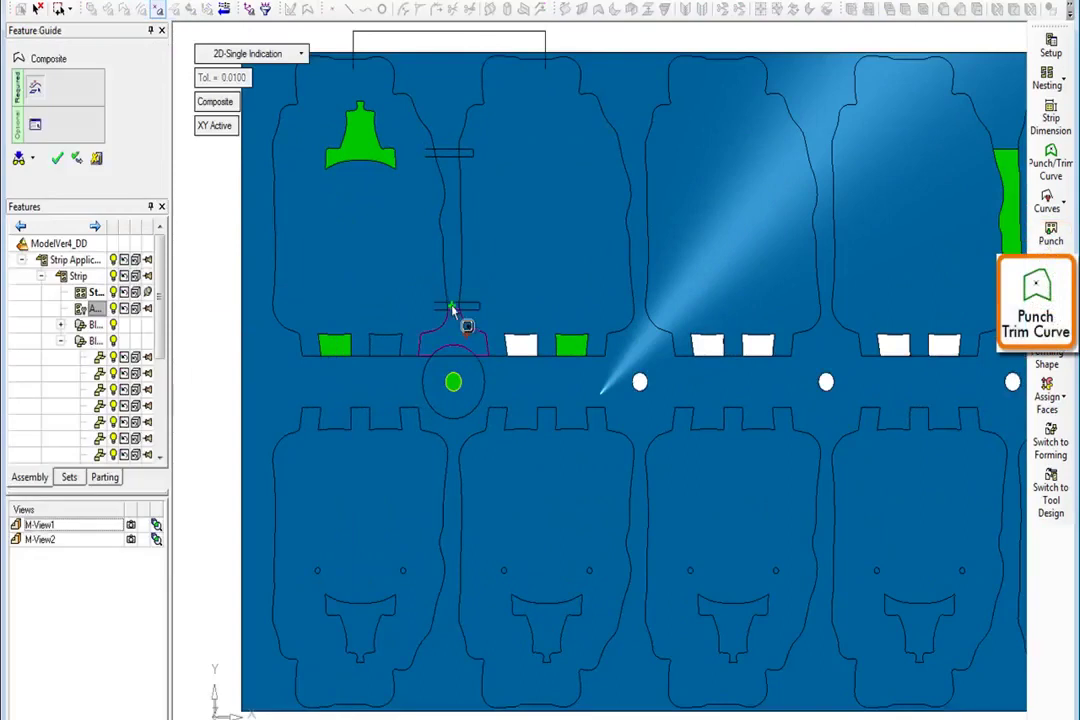
middle_click(309, 291)
Step: Punch the curve above the pilot hole starting between the fifth and sixth top-row blanks
right_click(328, 275)
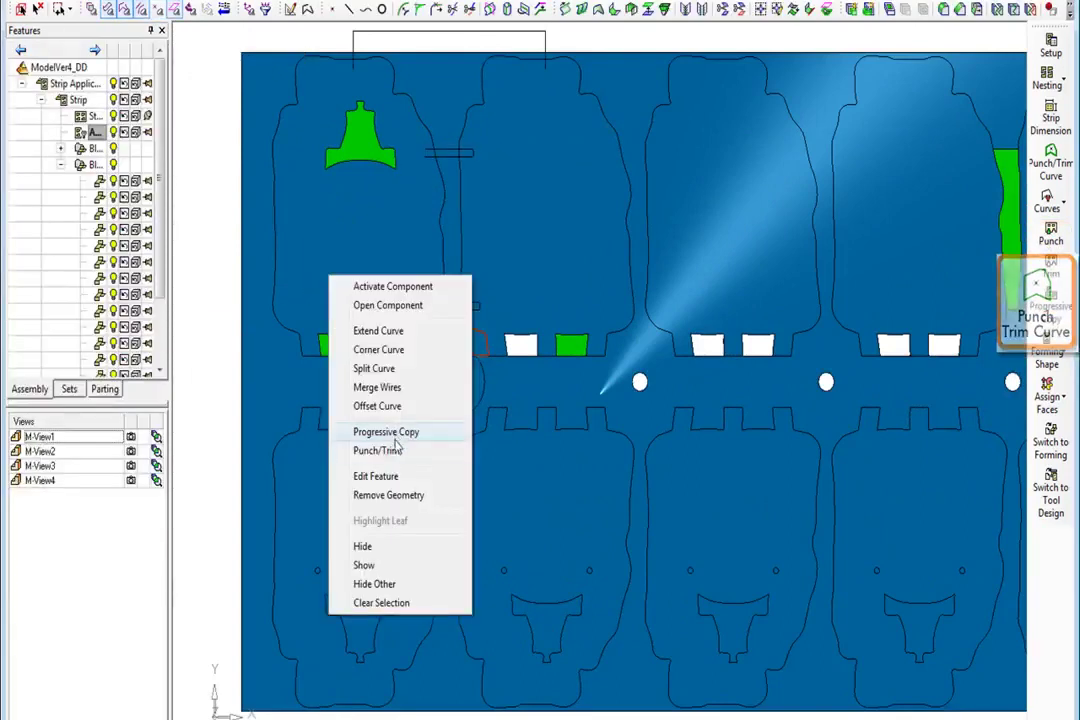
left_click(392, 453)
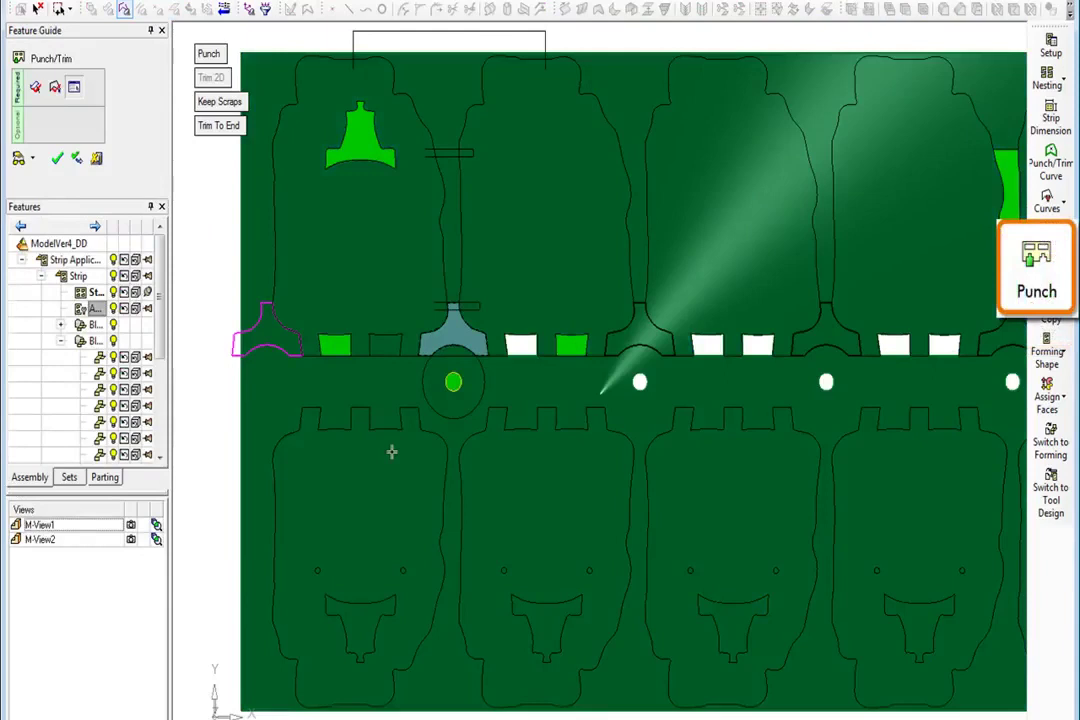
left_click(131, 540)
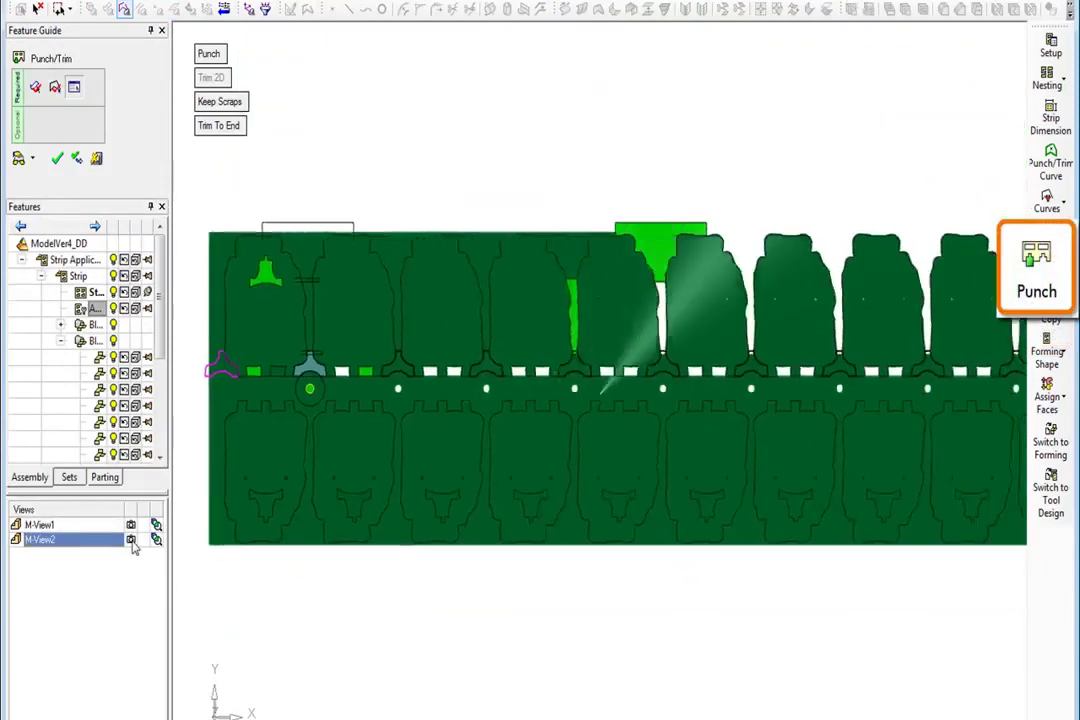
left_click(560, 380)
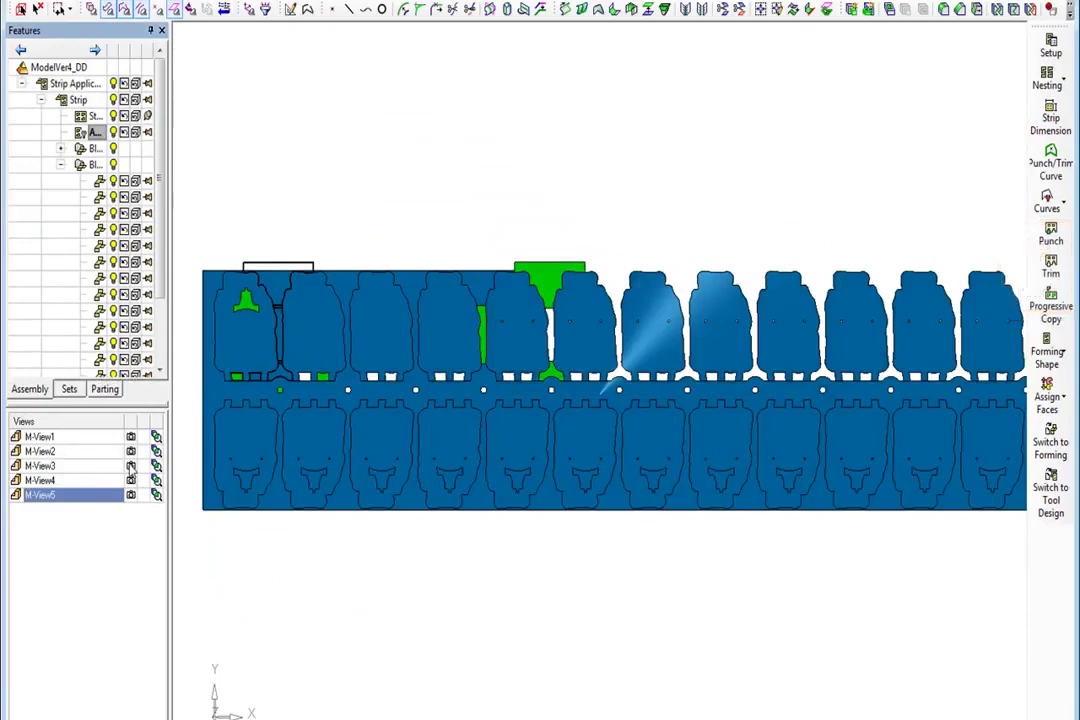
Step: Define a lengthwise mirror plane through the strip's end edge midpoint and the centre of the first pilot hole
left_click(131, 467)
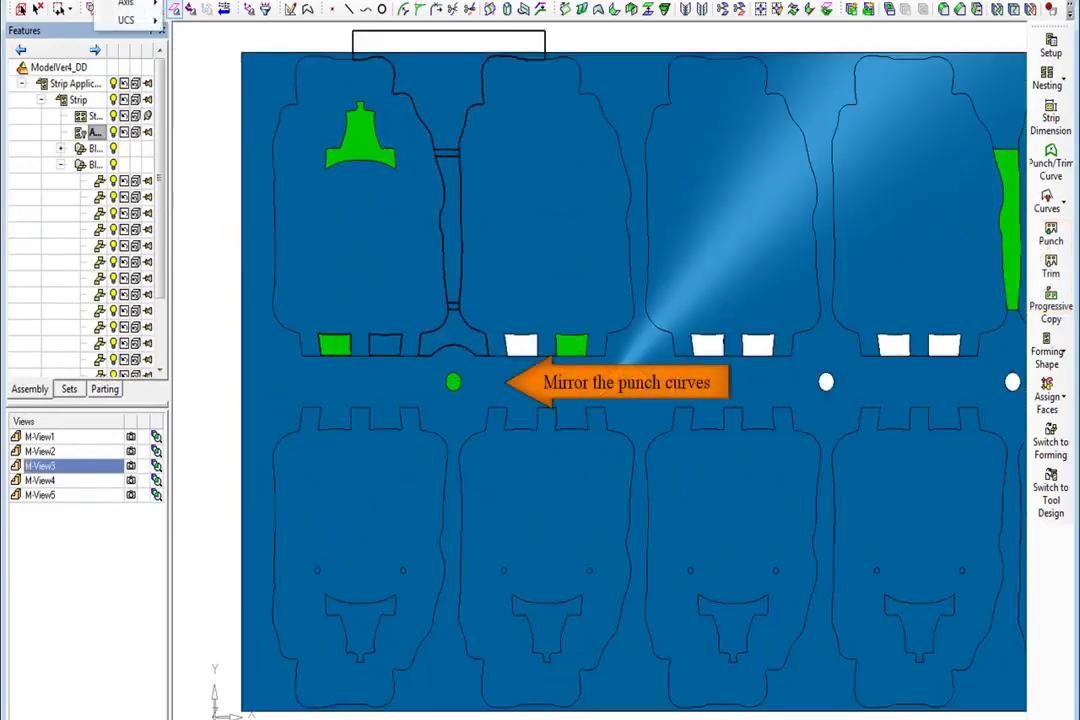
mouse_move(130, 4)
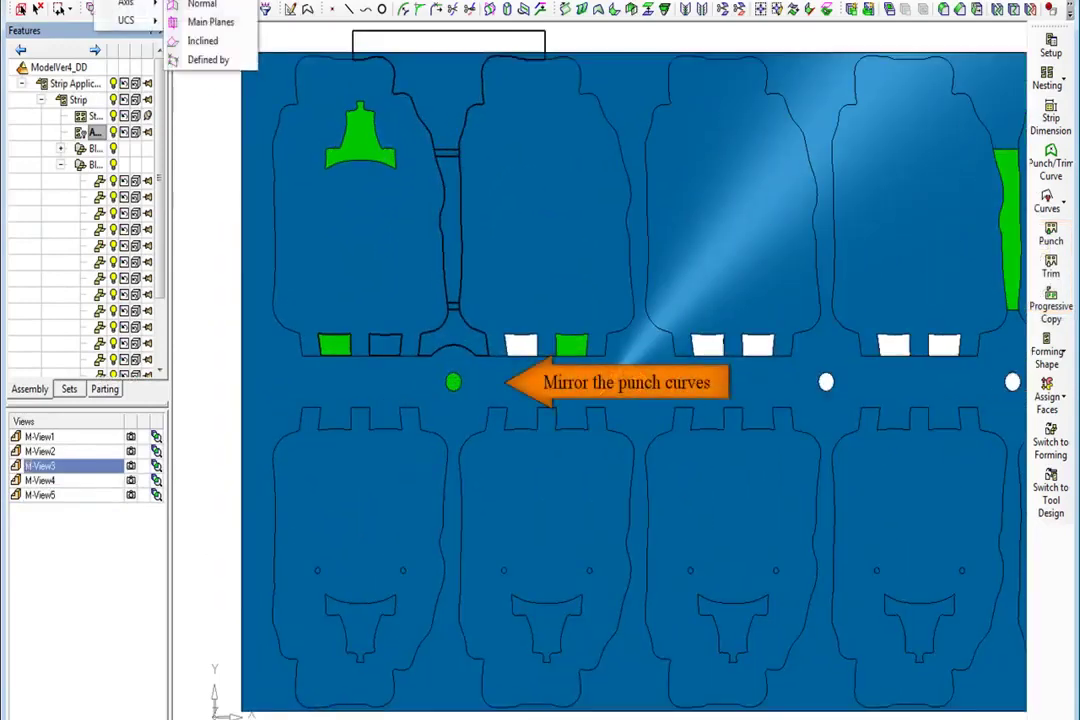
left_click(210, 60)
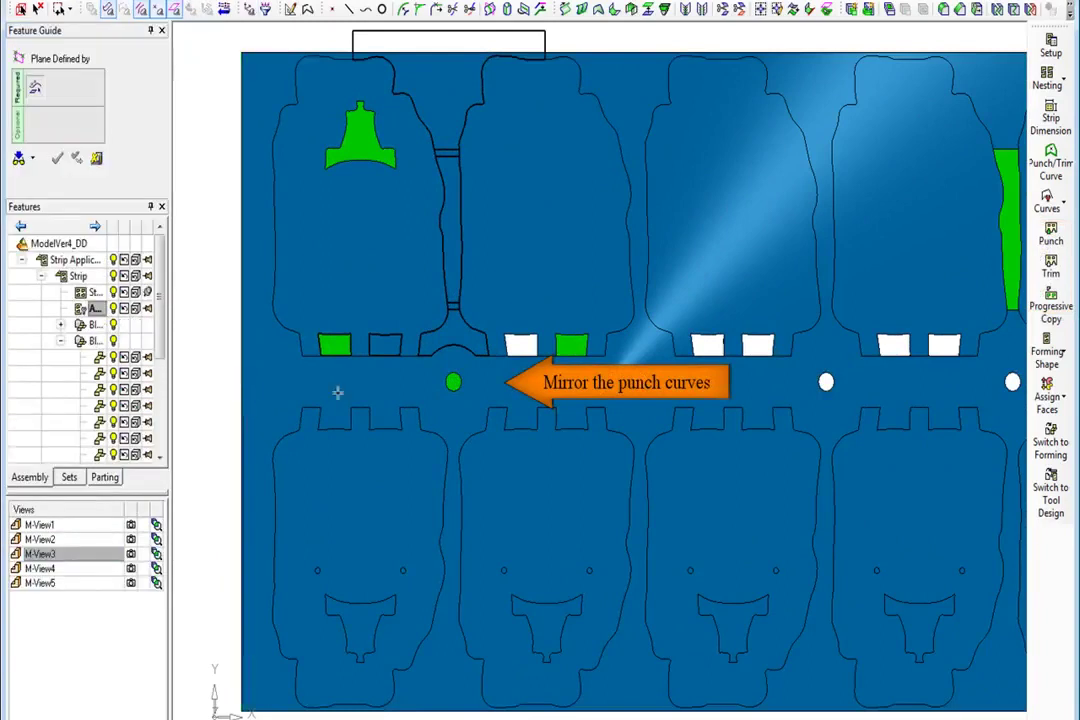
left_click(455, 386)
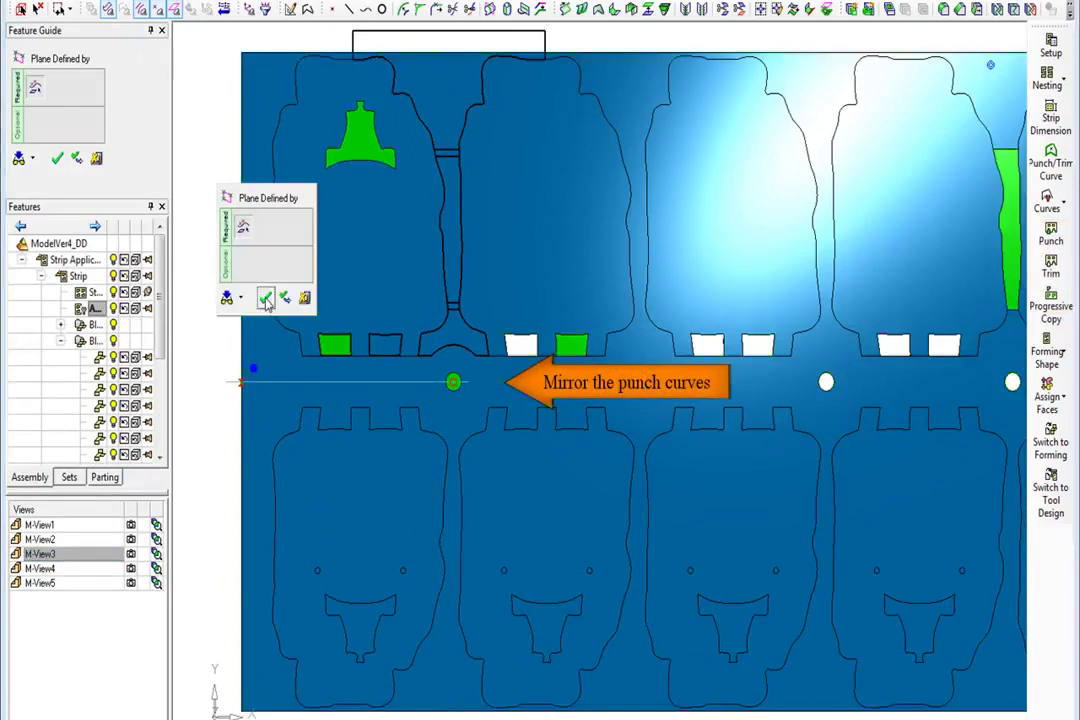
left_click(263, 291)
Step: Mirror the gap, upper-edge, pilot-area and tab-opening punch curves about the lengthwise plane onto the bottom row
left_click(1062, 206)
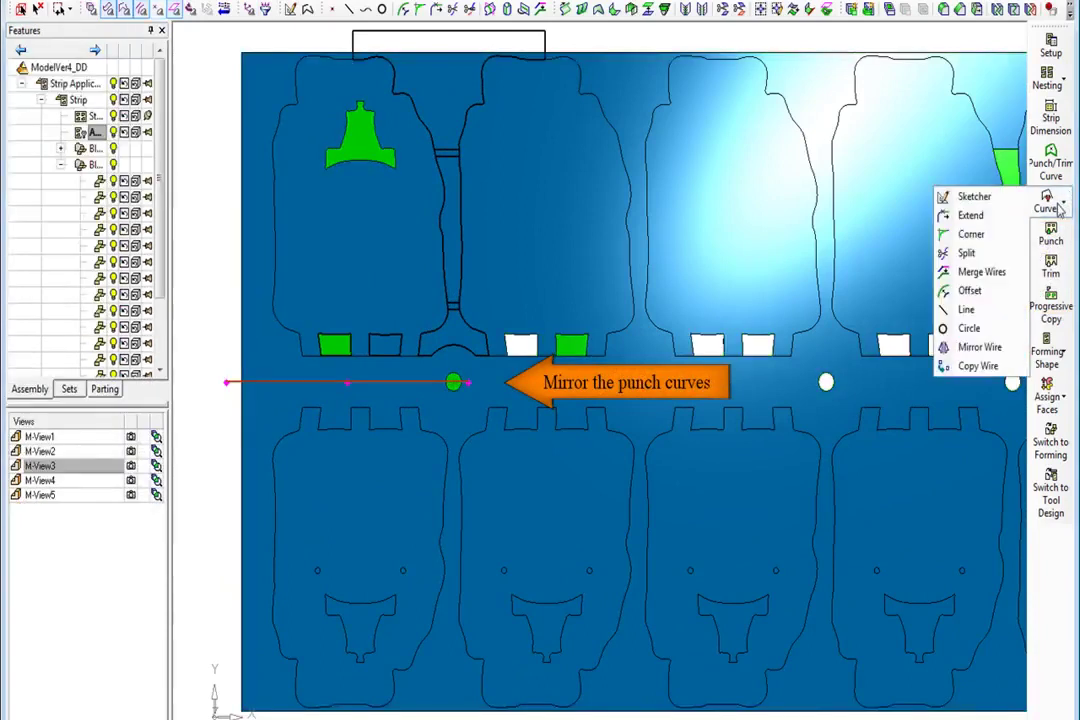
left_click(985, 348)
left_click(434, 33)
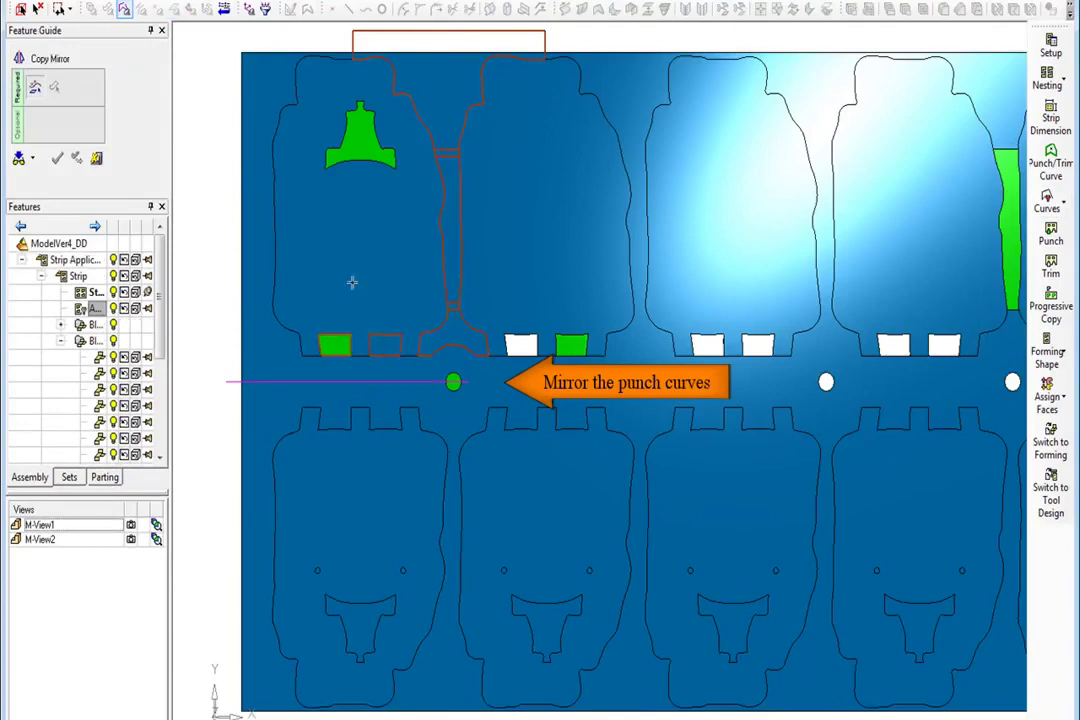
middle_click(352, 282)
left_click(272, 381)
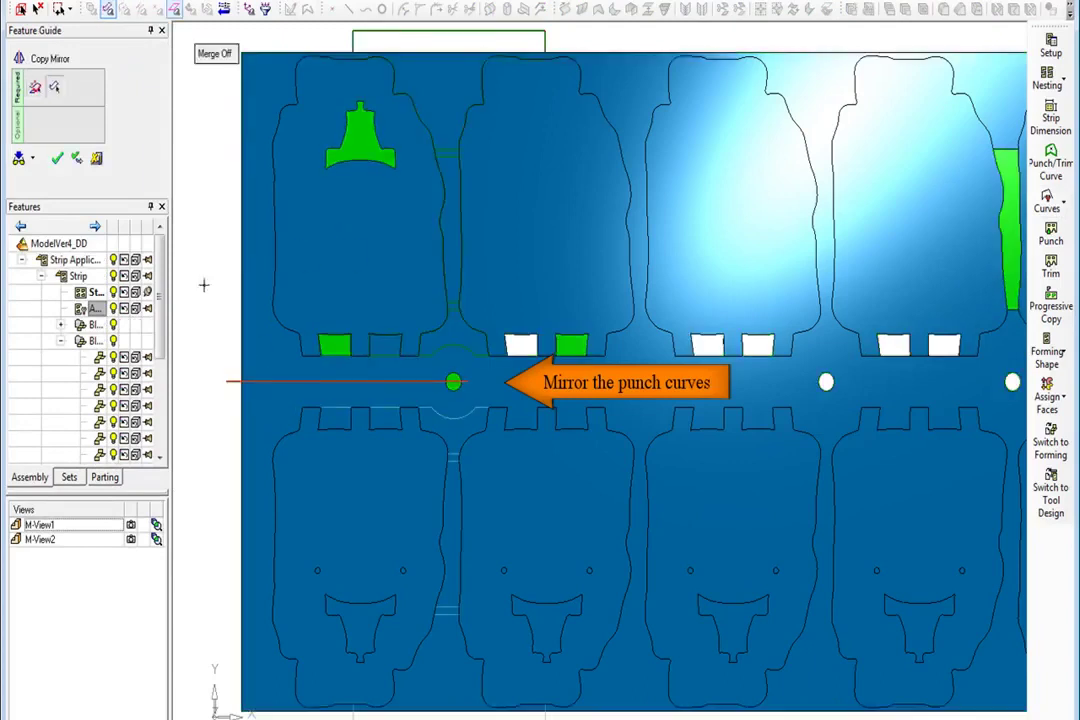
left_click(196, 259)
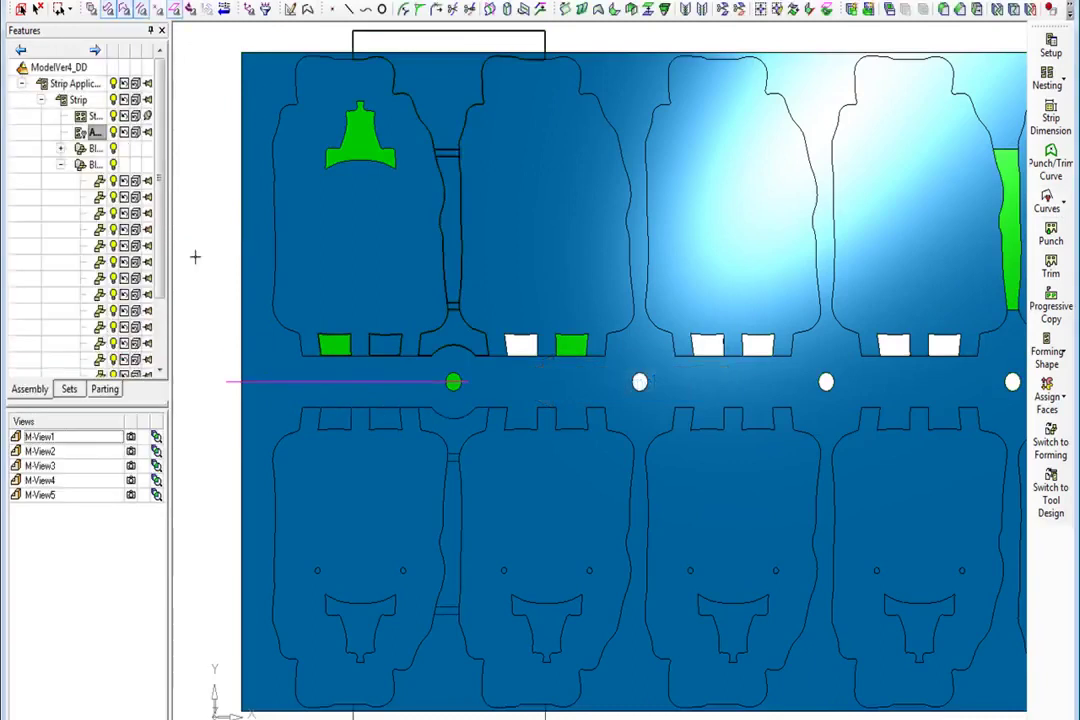
Step: Punch the mirrored first tab opening starting from the second bottom-row blank
left_click(130, 496)
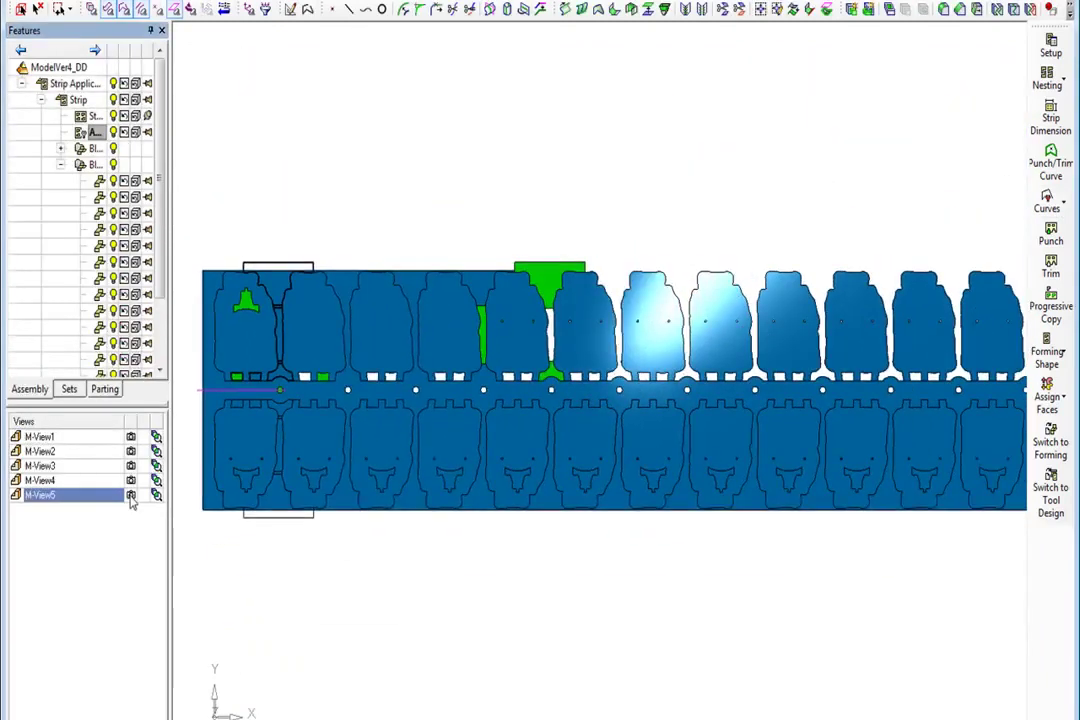
right_click(312, 576)
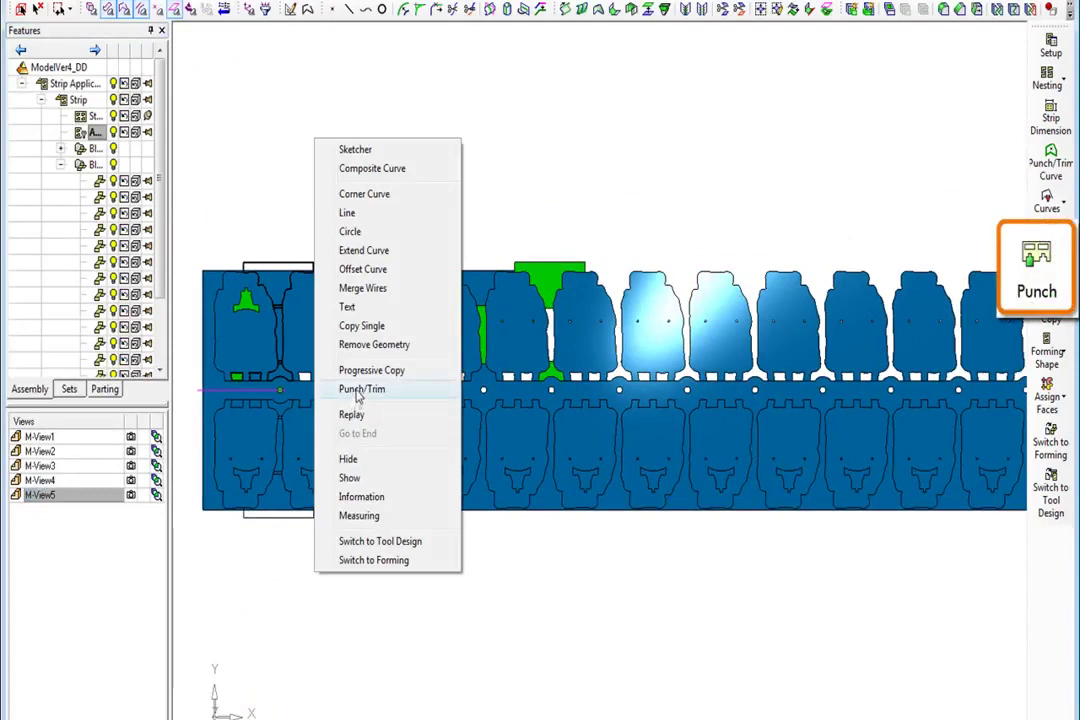
left_click(361, 389)
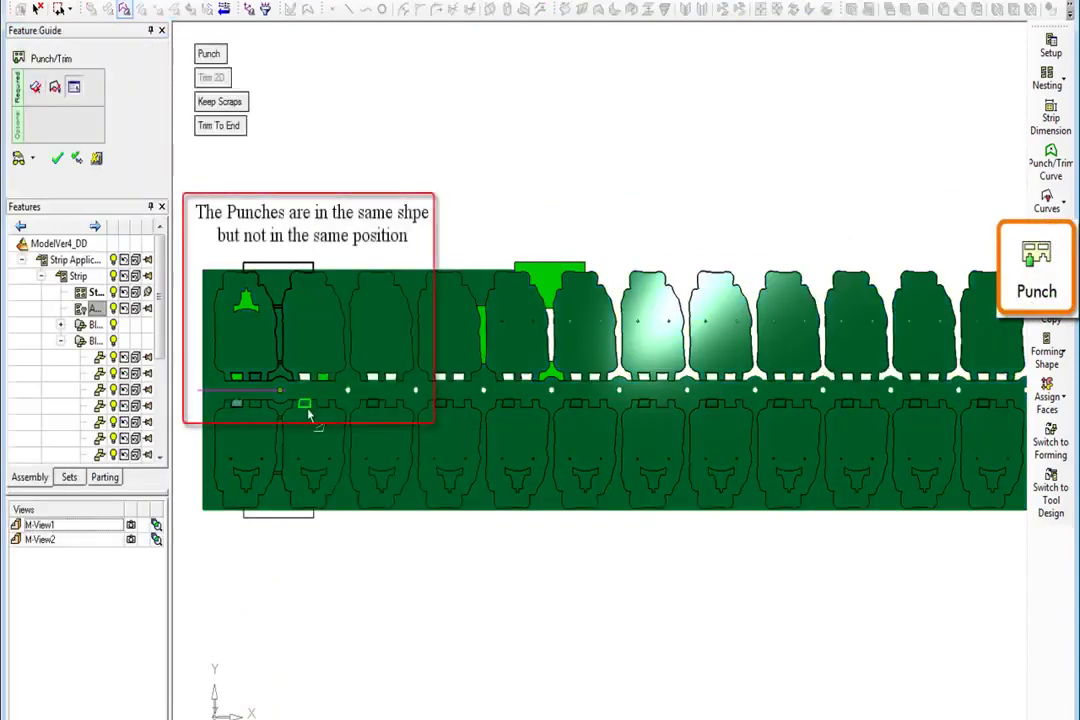
middle_click(323, 434)
left_click(324, 434)
Step: Punch the mirrored second tab opening starting from the first bottom-row blank
left_click(260, 410)
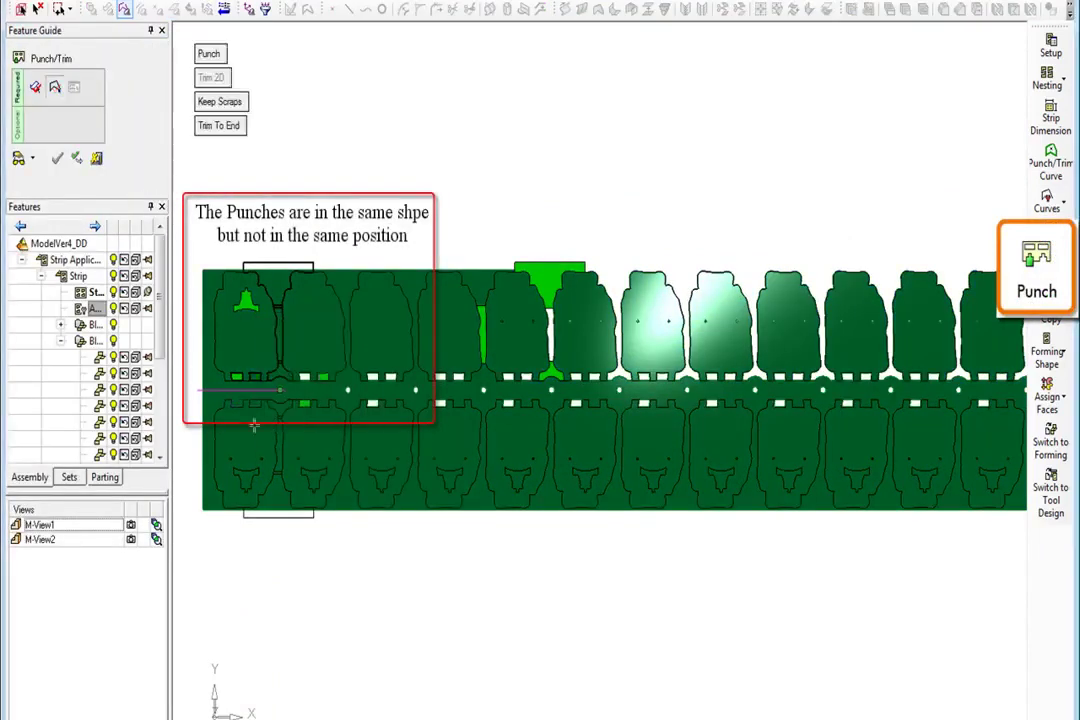
middle_click(278, 437)
left_click(277, 437)
Step: Punch the mirrored curve below the pilot hole starting between the fifth and sixth bottom-row blanks
left_click(285, 418)
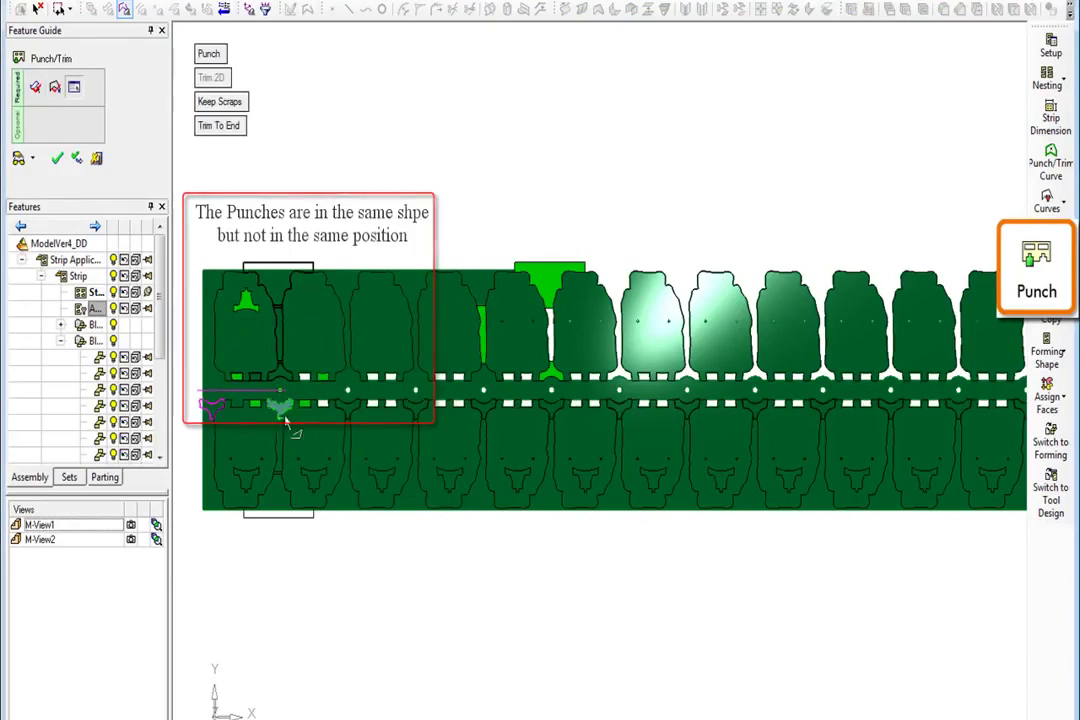
left_click(551, 416)
middle_click(542, 436)
left_click(541, 437)
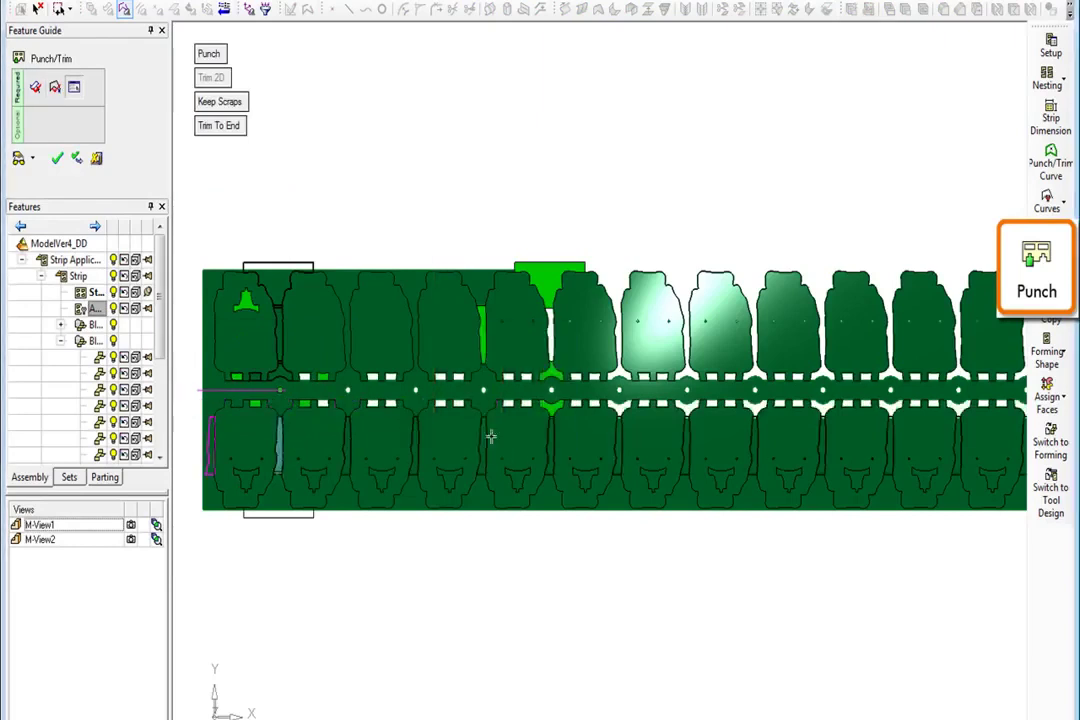
Step: Punch the mirrored gap curve starting between the fourth and fifth bottom-row blanks, and the mirrored edge curve starting between the fifth and sixth
left_click(487, 440)
middle_click(451, 436)
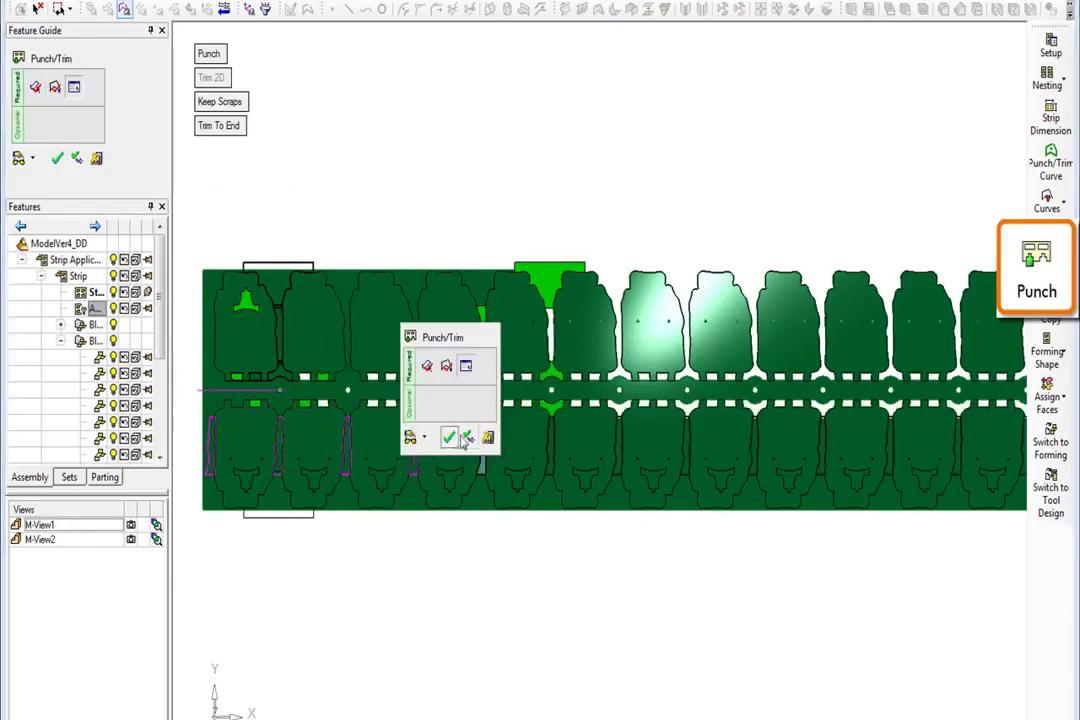
left_click(466, 440)
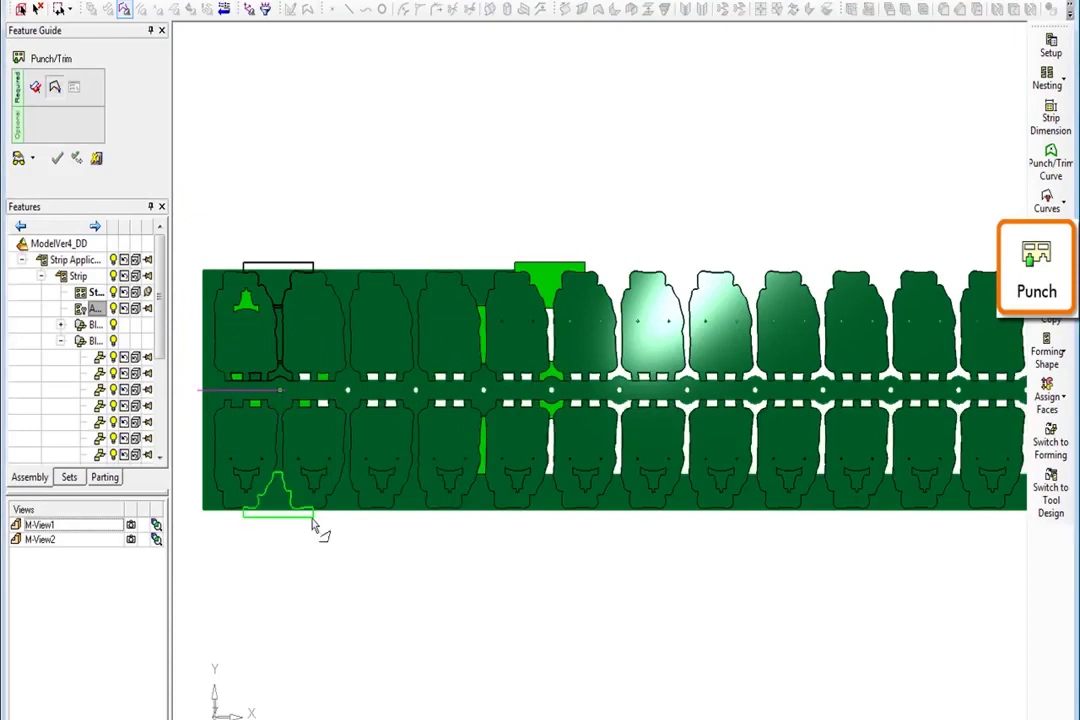
left_click(544, 525)
middle_click(516, 570)
left_click(516, 570)
Step: Punch the mirrored inner opening in the first bottom-row blank, limiting the trim to 1 progression
left_click(252, 487)
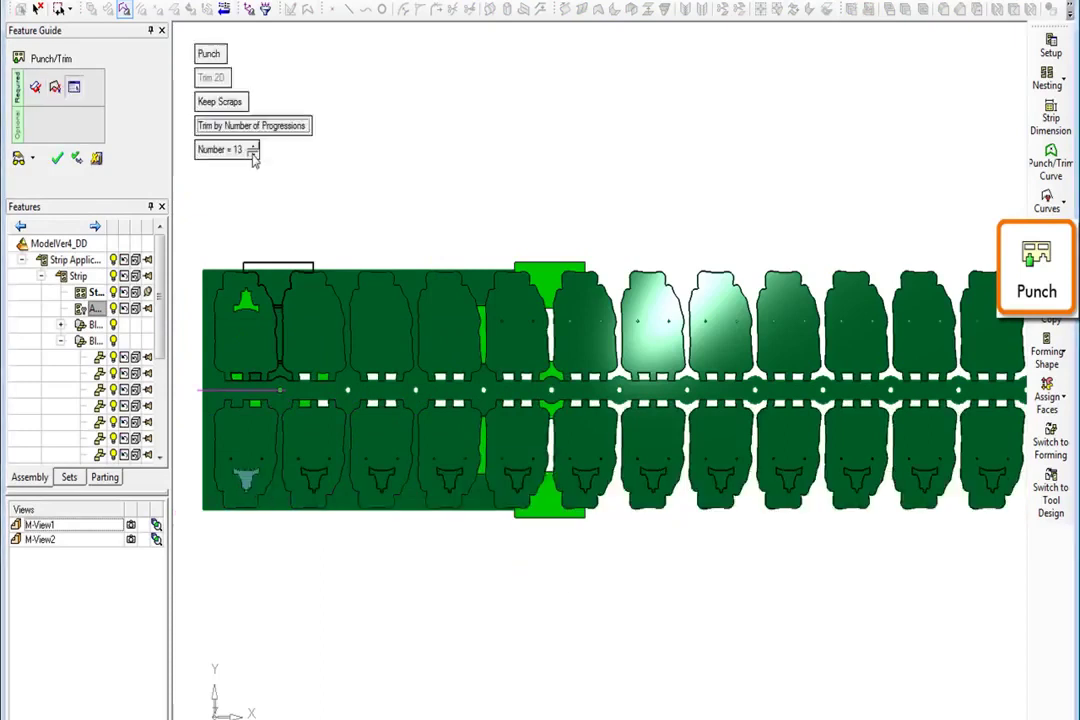
left_click(249, 153)
left_click(249, 153)
left_click(249, 153)
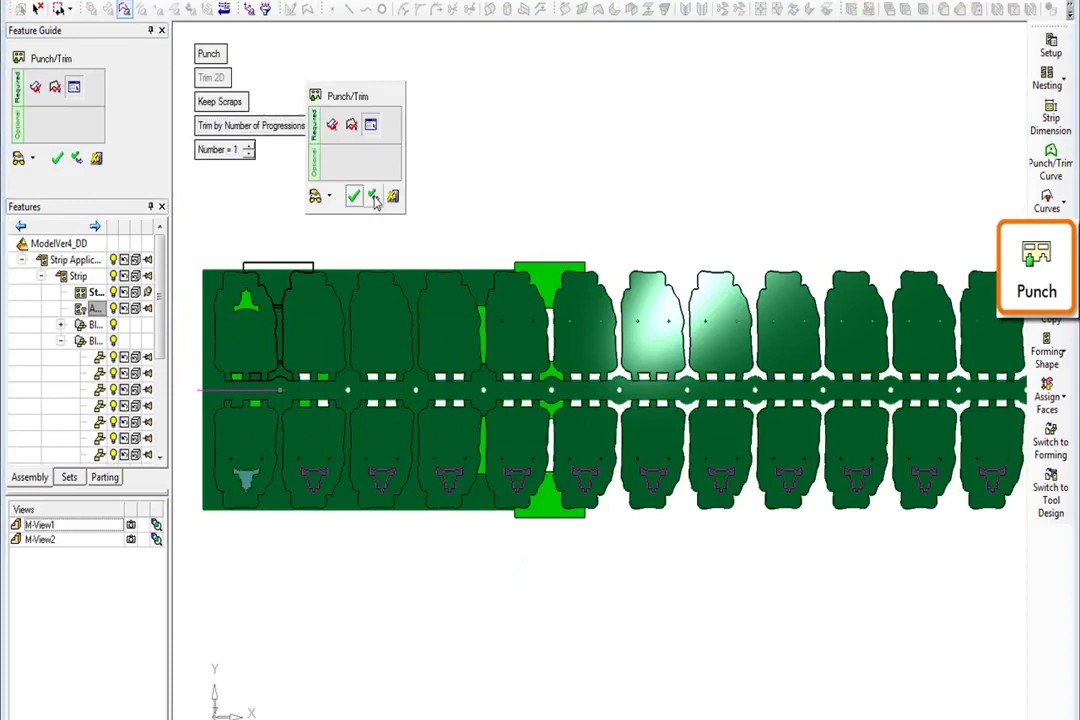
left_click(374, 198)
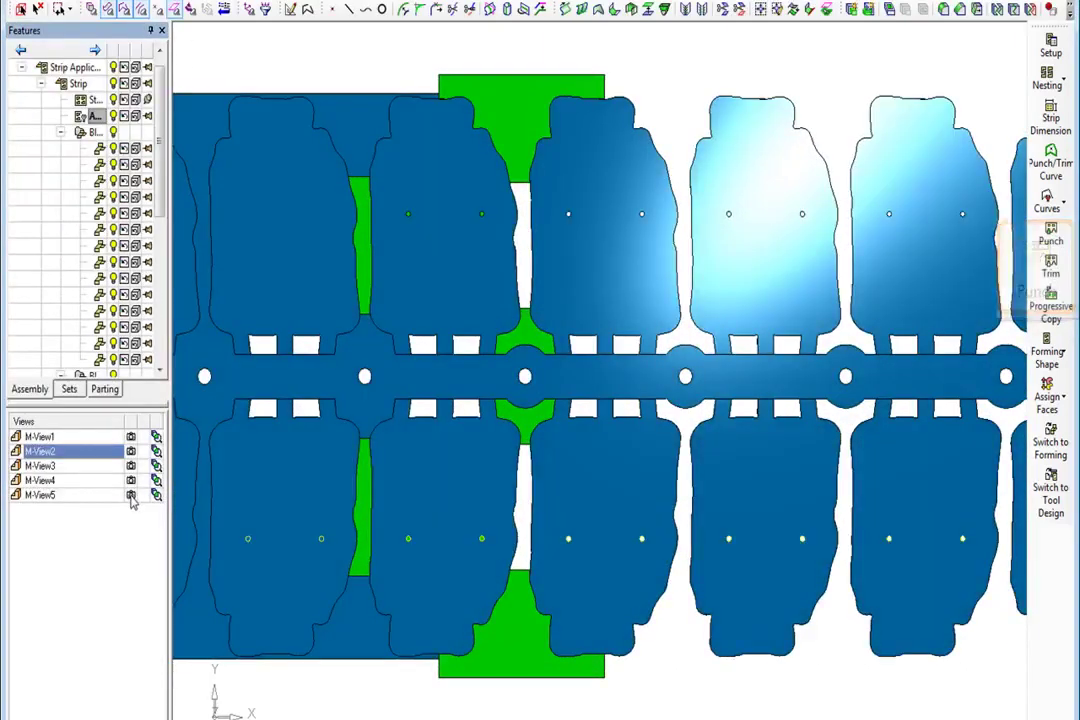
Step: Trim the top-row and bottom-row blanks off the strip from the seventh progression to the end
left_click(131, 497)
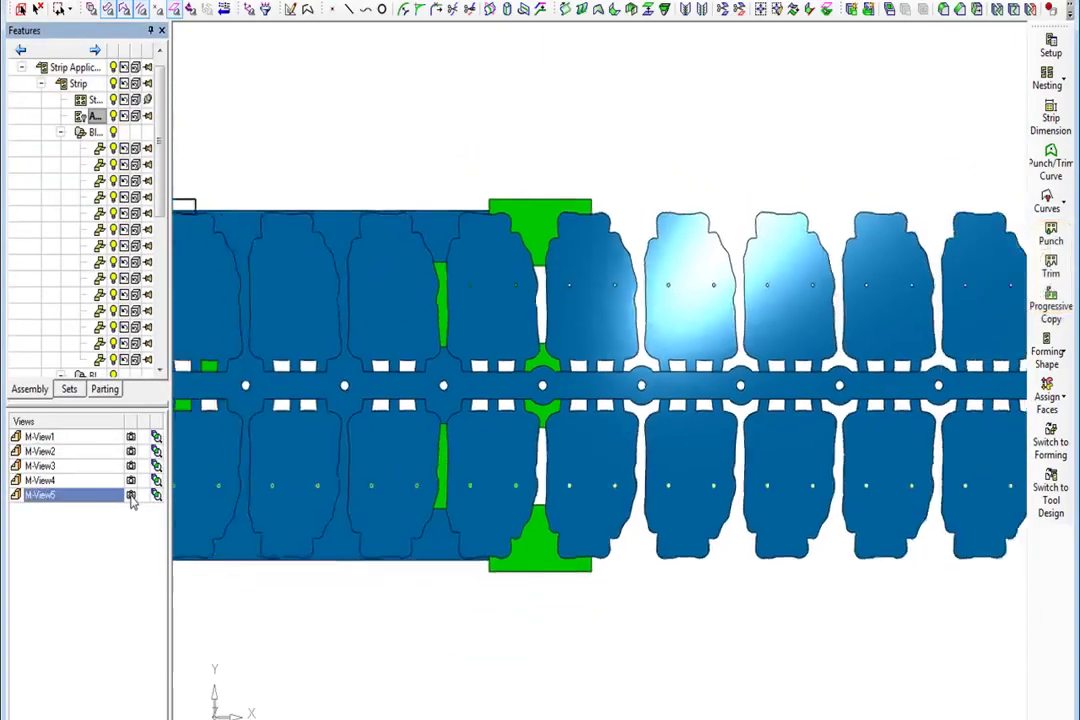
left_click(1049, 267)
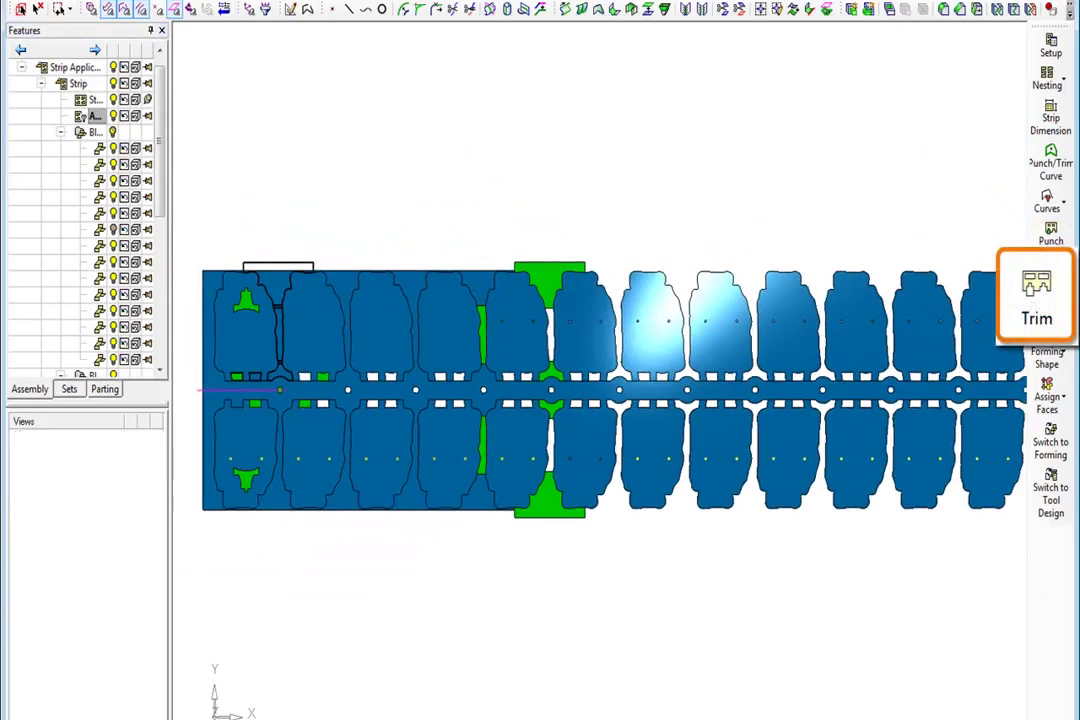
left_click(659, 269)
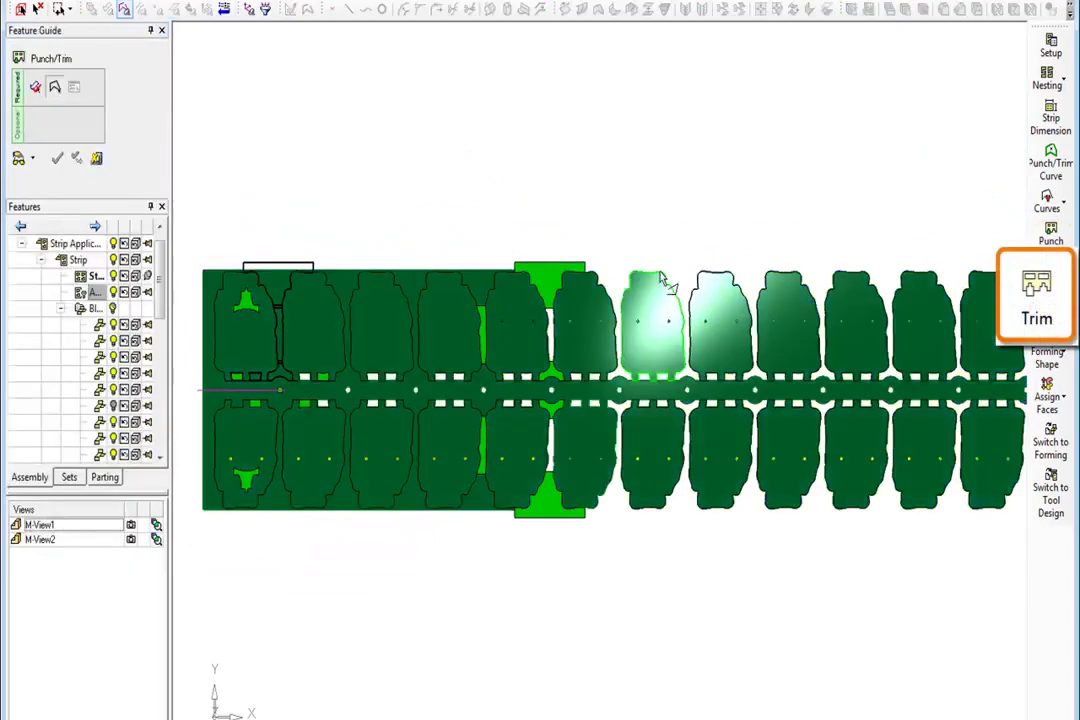
middle_click(675, 224)
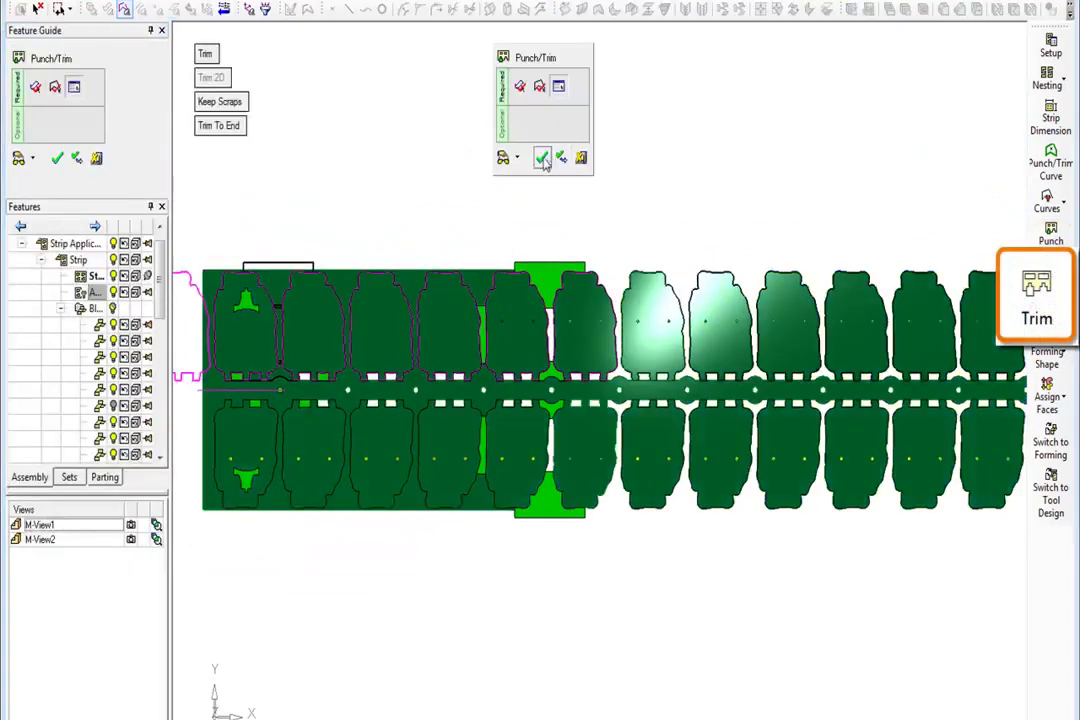
left_click(542, 159)
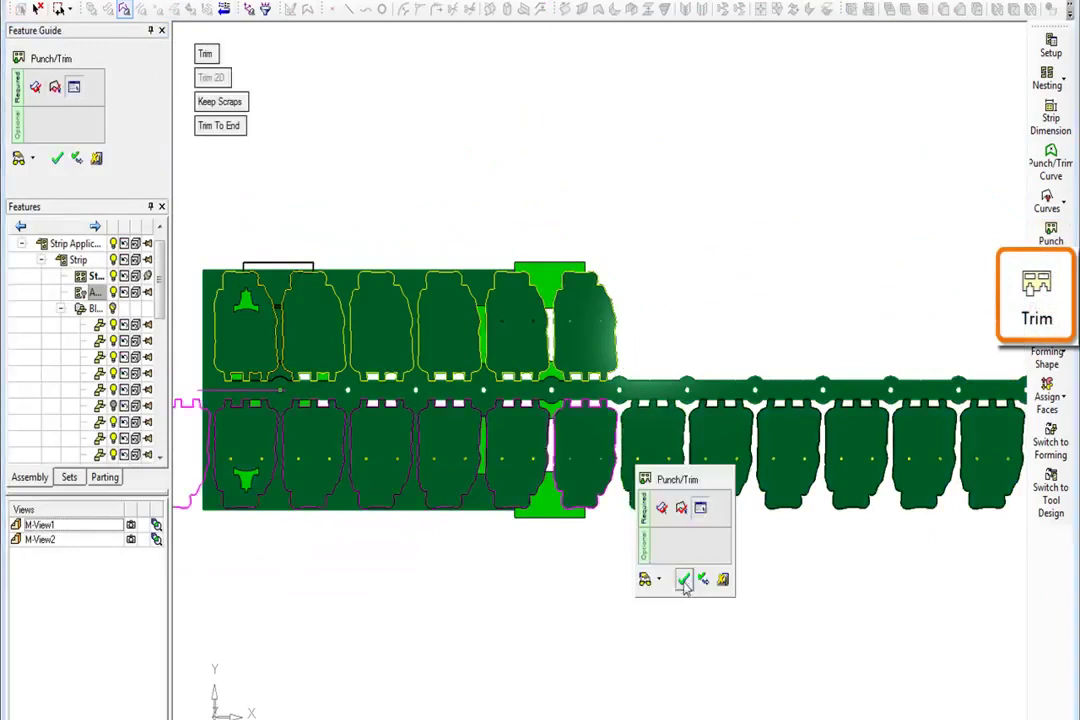
left_click(684, 581)
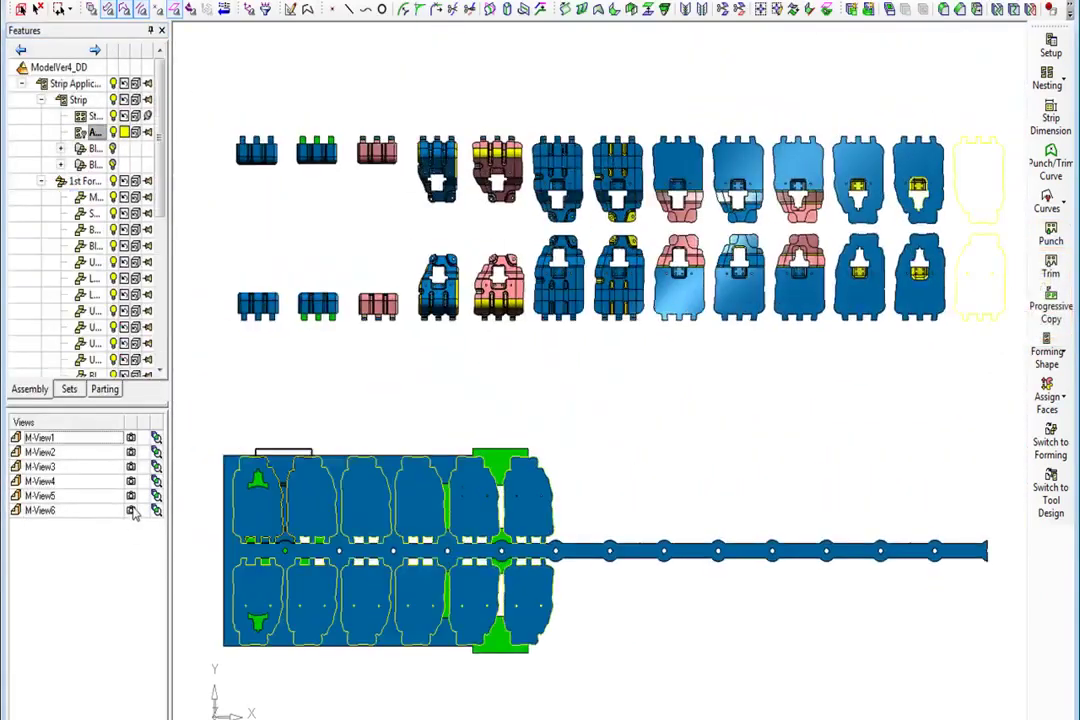
Step: Progressive-copy the larger first-form pocket and opening from the upper forming row onto the second top-row blank for 1 progression
left_click(133, 512)
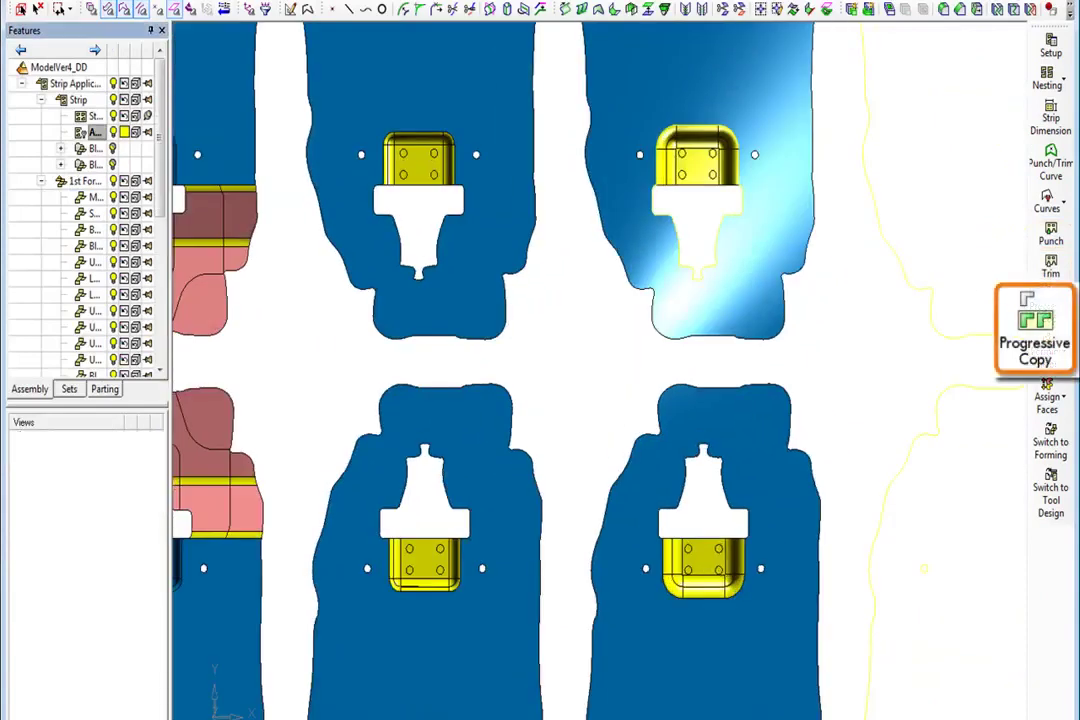
left_click(1050, 320)
left_click(737, 257)
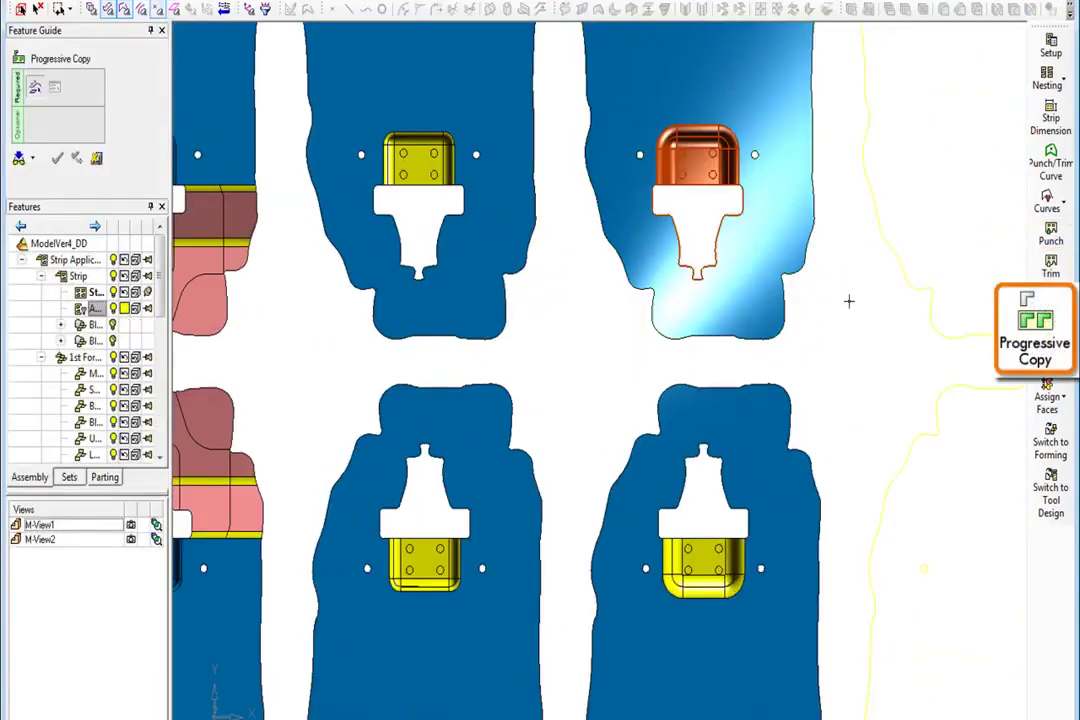
scroll(978, 193, "down", 5)
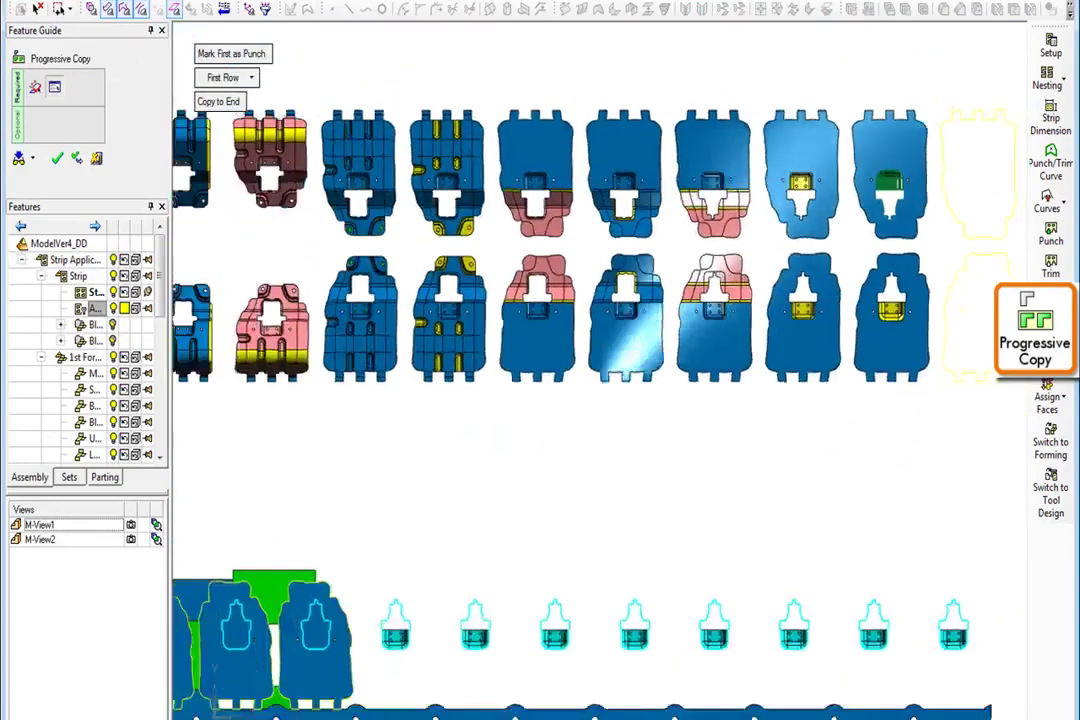
left_click(222, 101)
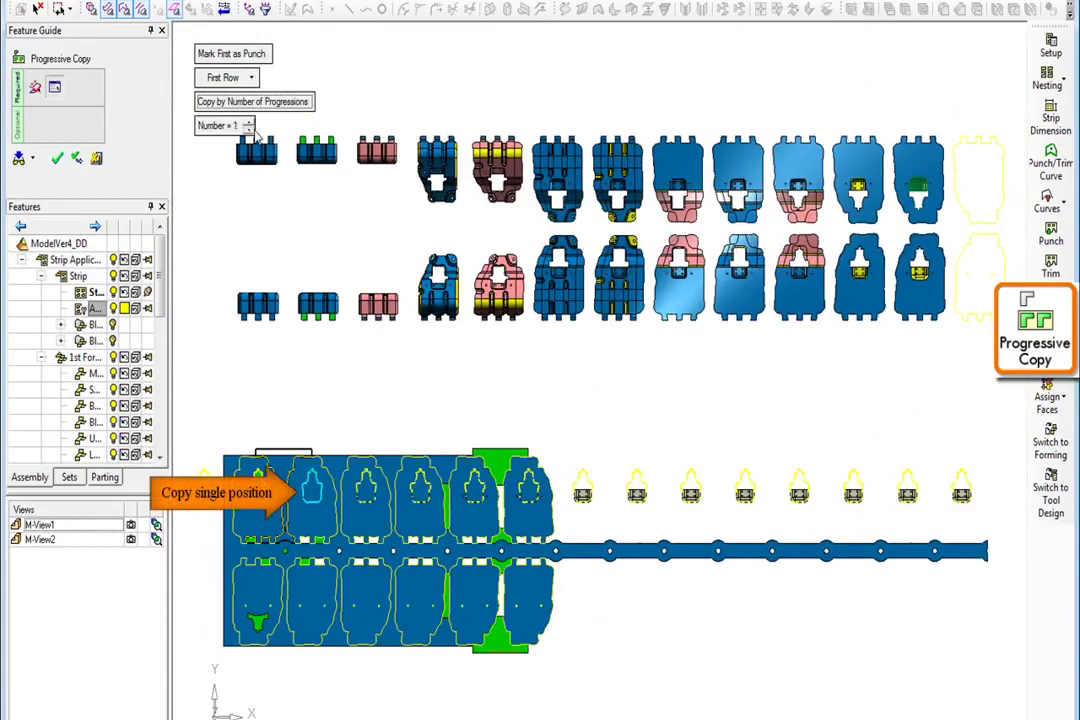
middle_click(255, 133)
left_click(236, 233)
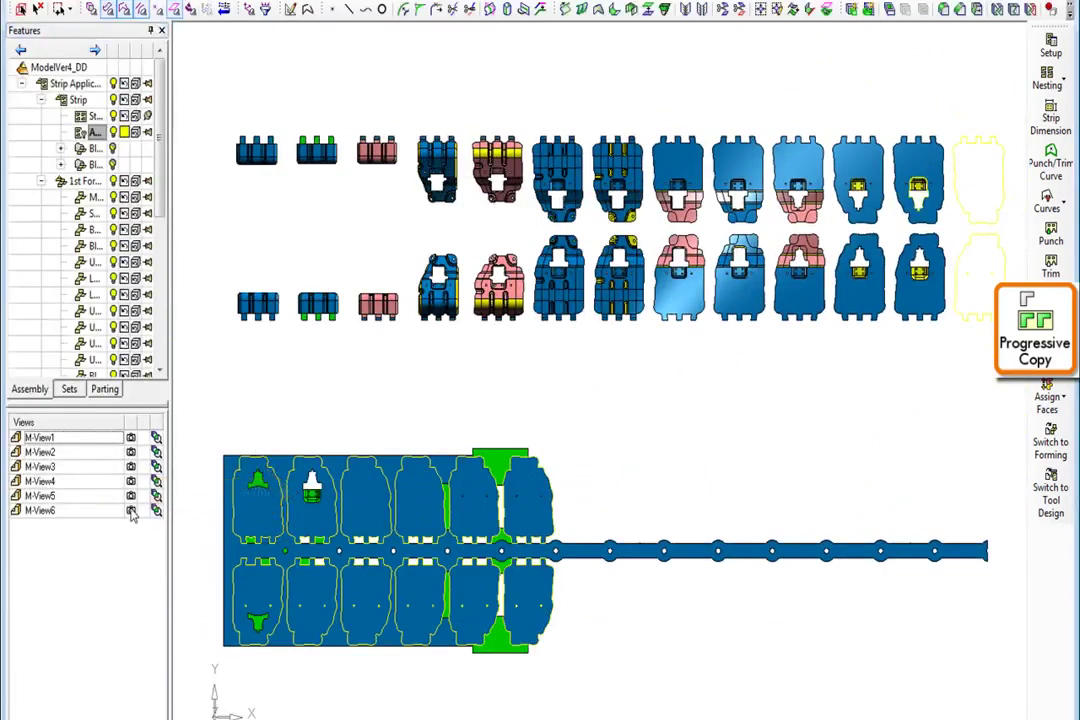
Step: Progressive-copy the smaller second-form pocket and opening from the upper forming row onto the third through sixth top-row blanks
left_click(131, 511)
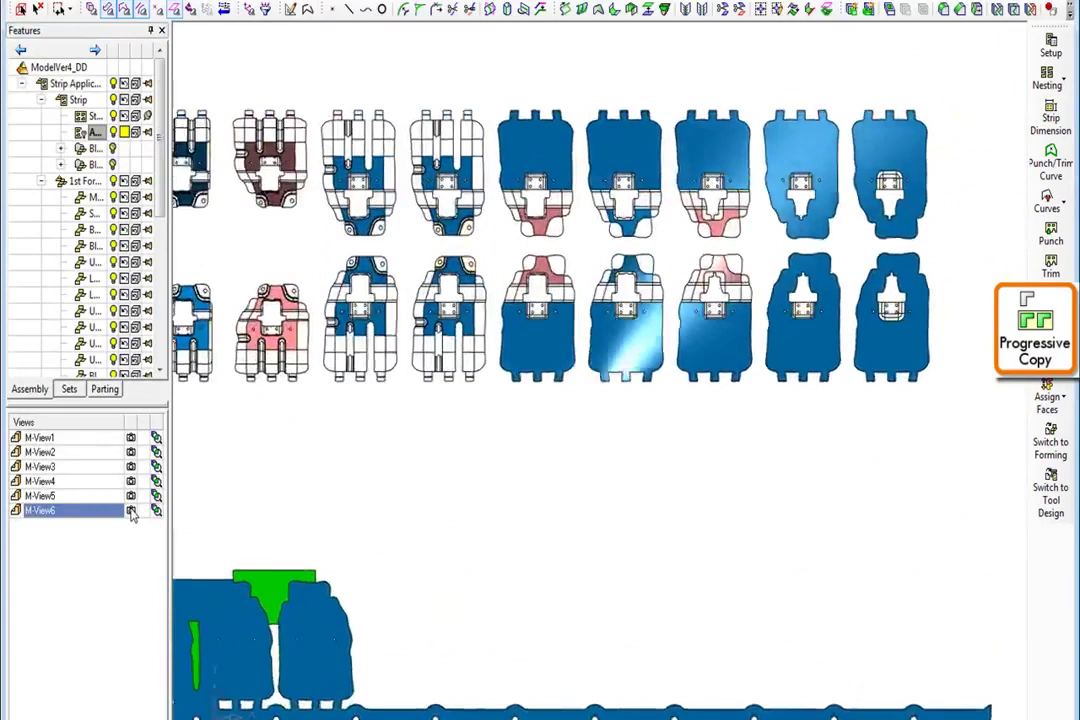
left_click(131, 511)
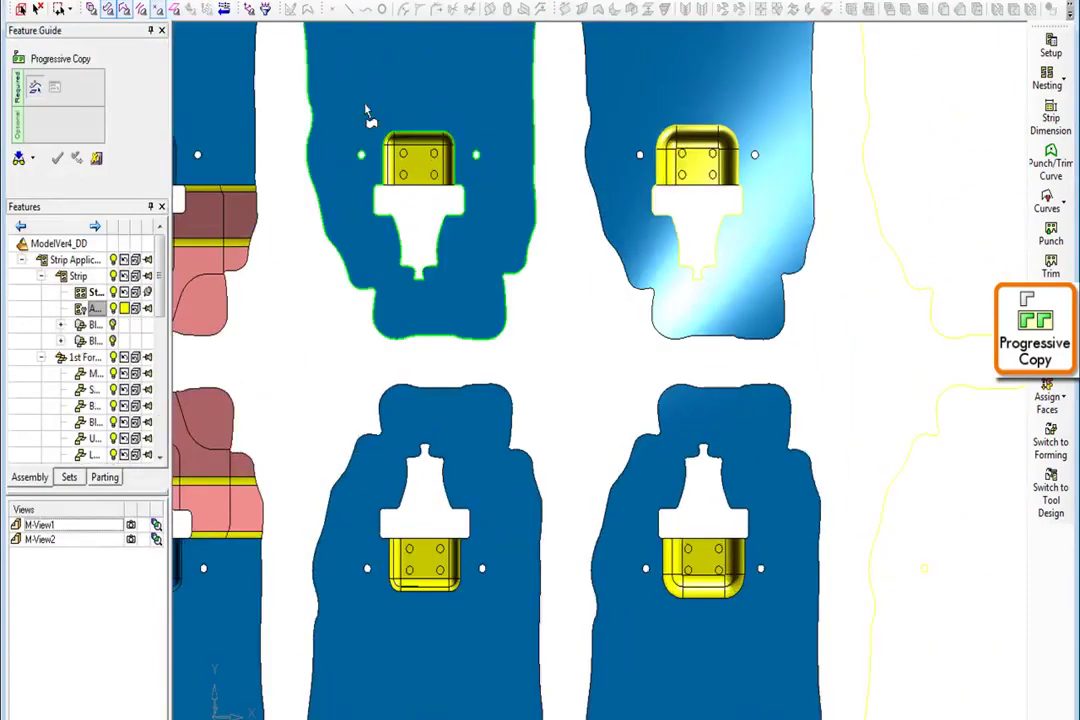
left_click_drag(364, 104, 474, 272)
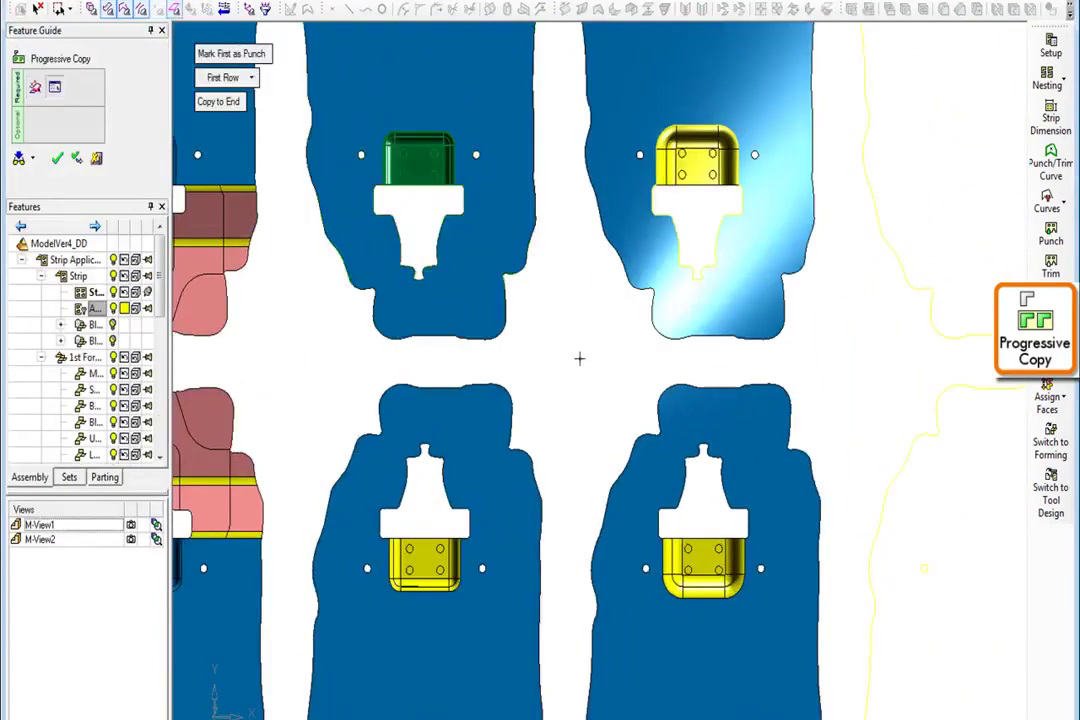
scroll(980, 190, "down", 8)
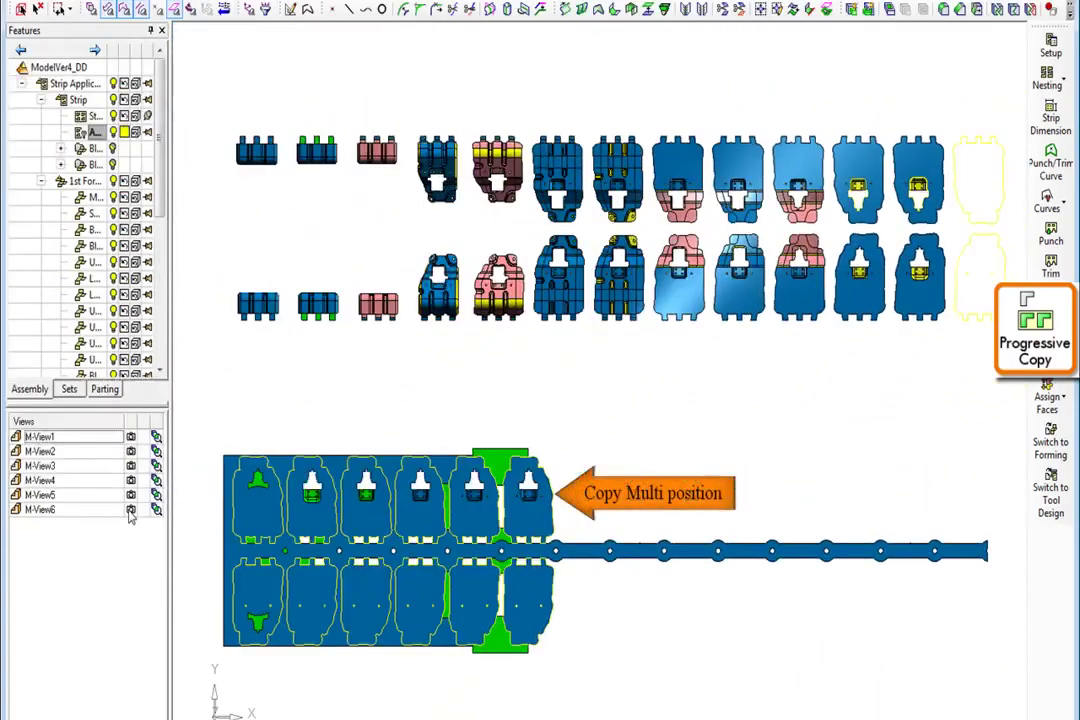
Step: Progressive-copy the larger first-form pocket and opening from the lower forming row onto only the second bottom-row blank
left_click(130, 510)
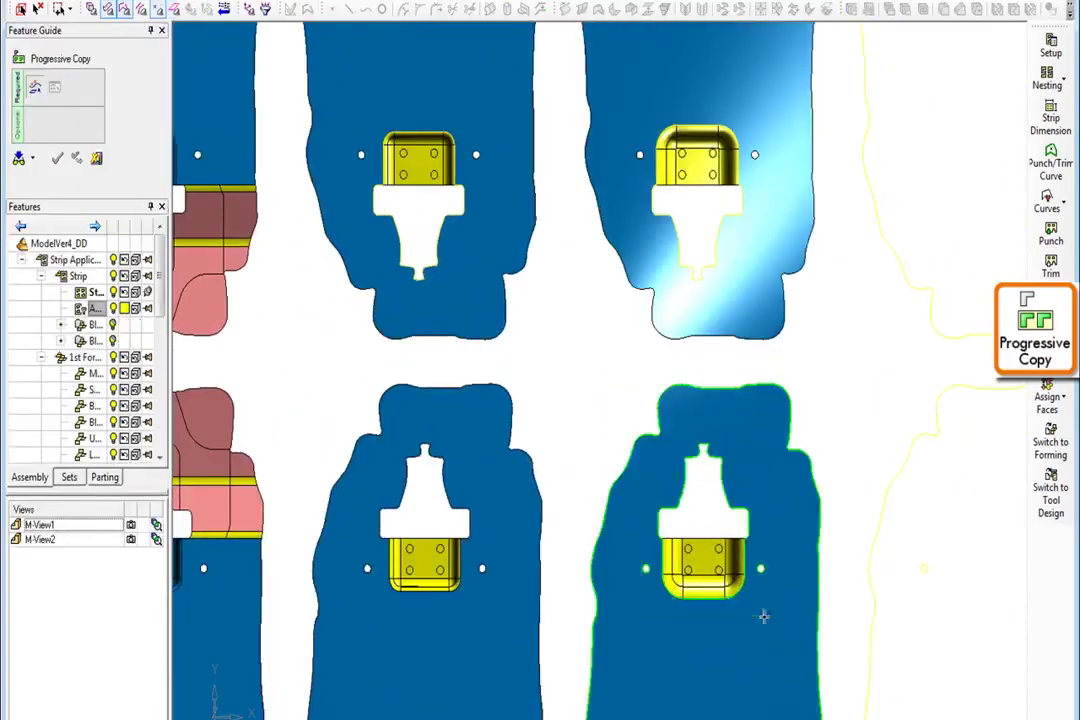
left_click(763, 617)
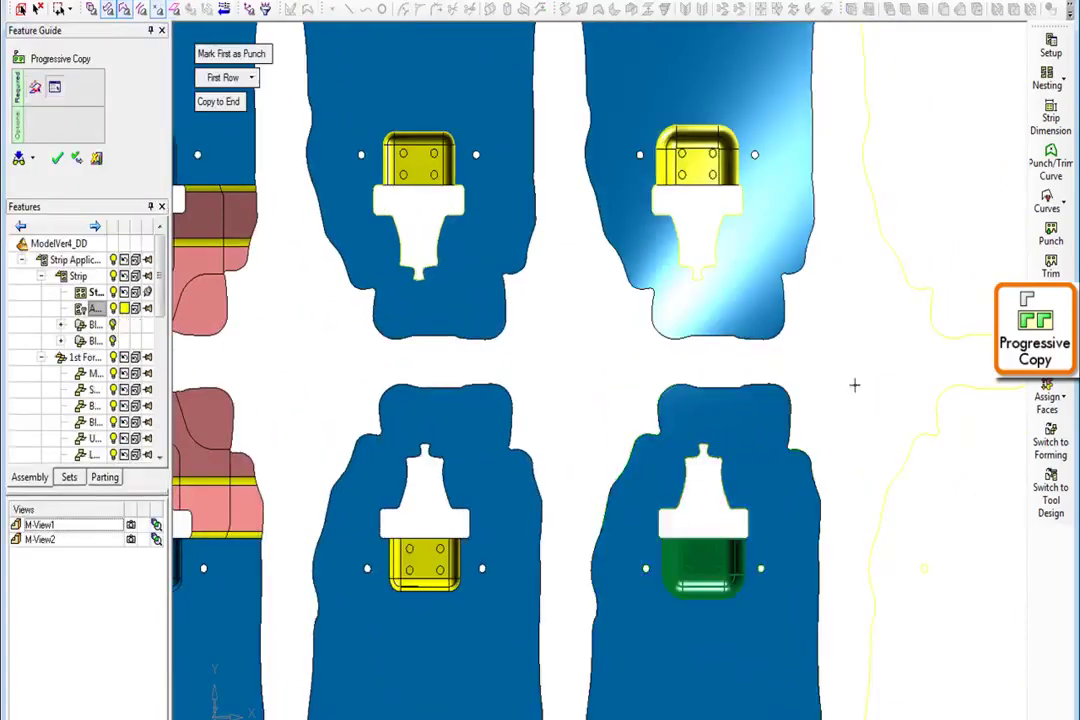
key("ctrl+a")
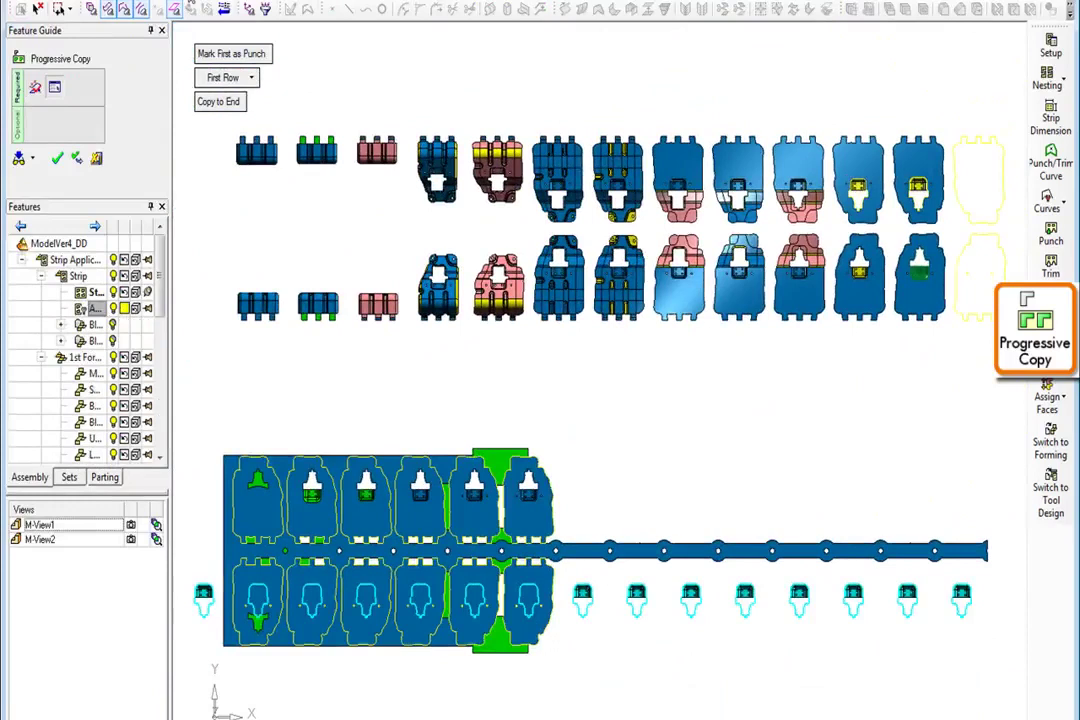
left_click(220, 101)
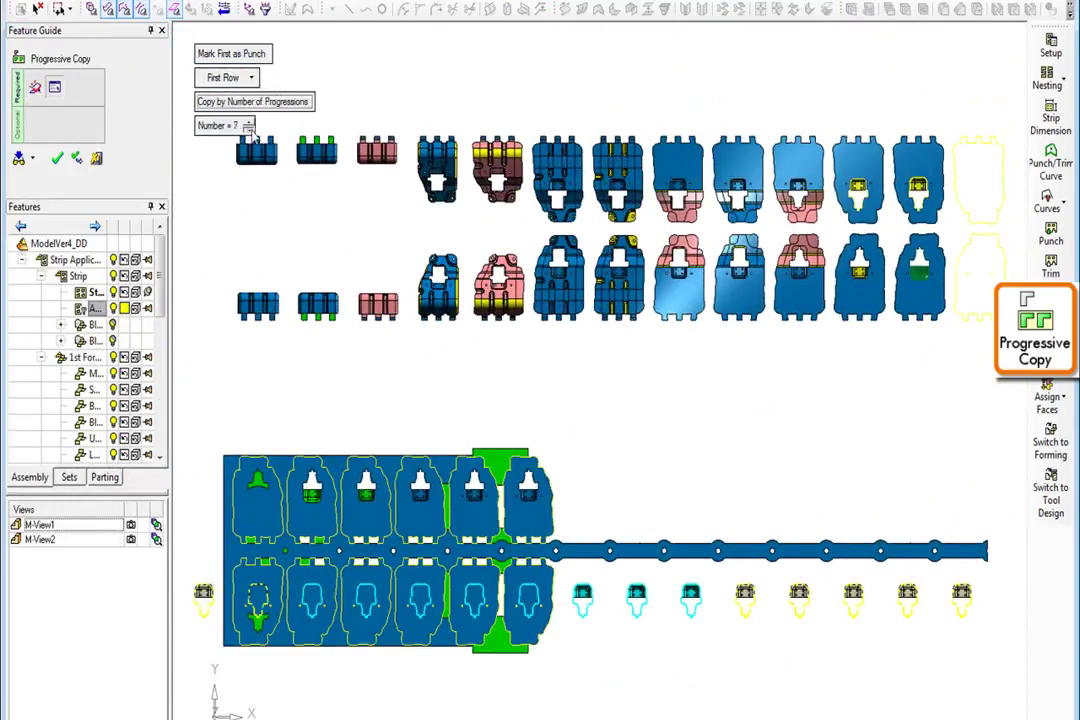
left_click(250, 130)
middle_click(229, 236)
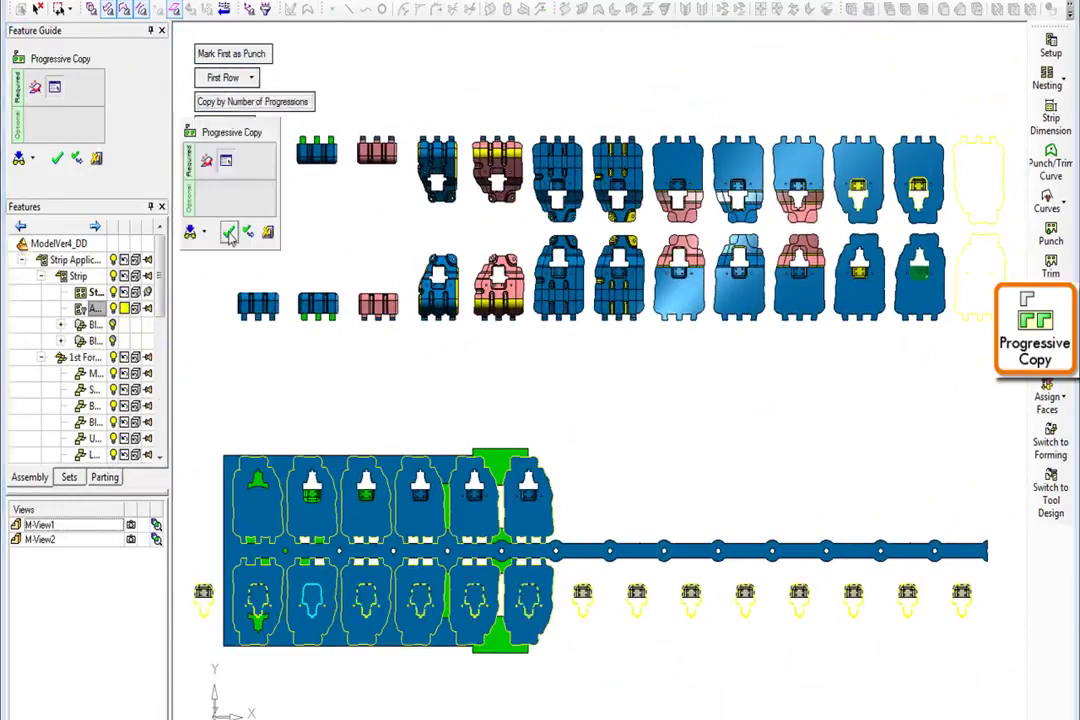
left_click(229, 235)
Step: Progressive-copy the smaller second-form pocket and opening from the lower forming row onto the third through sixth bottom-row blanks, using 4 progressions
left_click(130, 510)
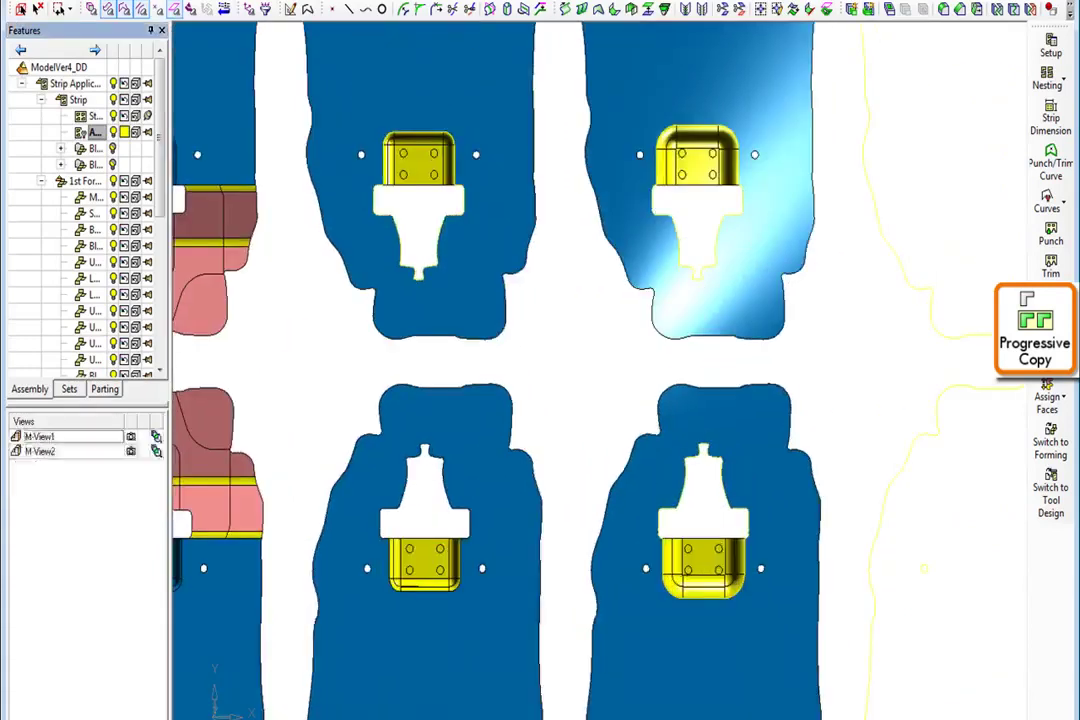
left_click(1035, 330)
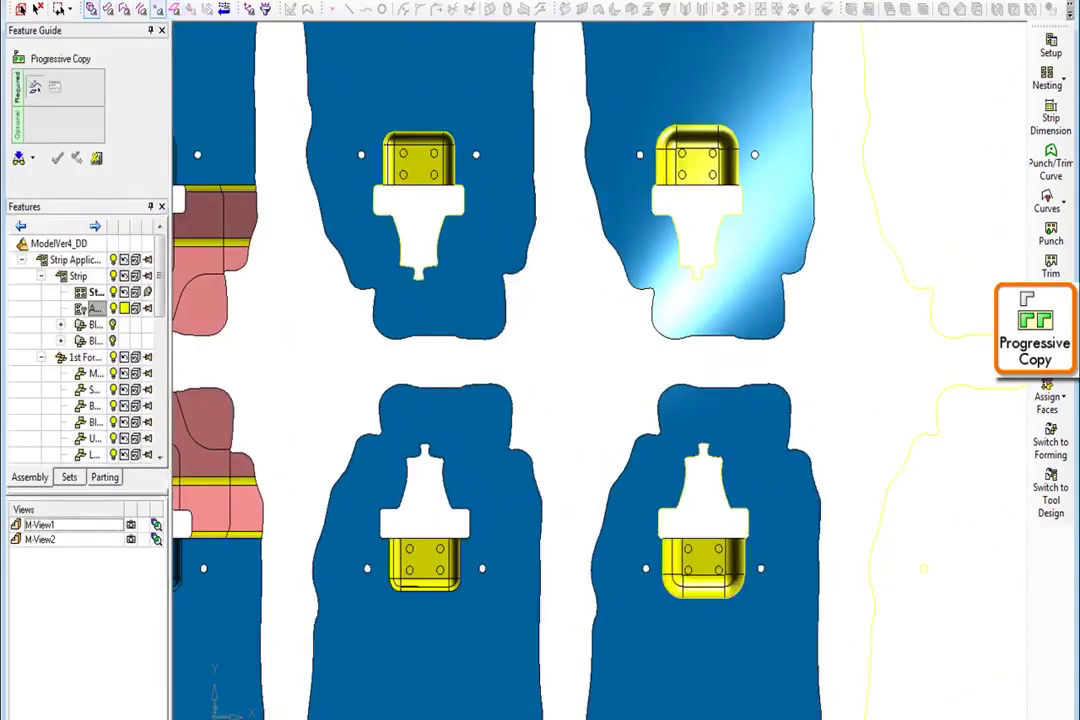
left_click_drag(425, 557, 519, 600)
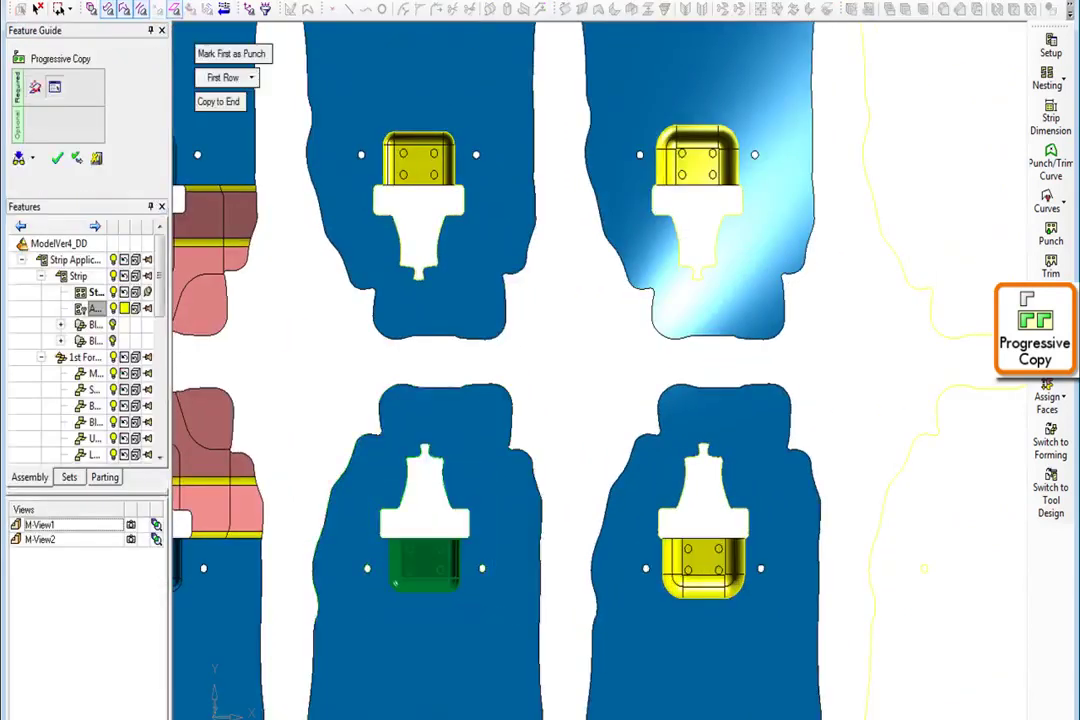
scroll(981, 190, "down", 8)
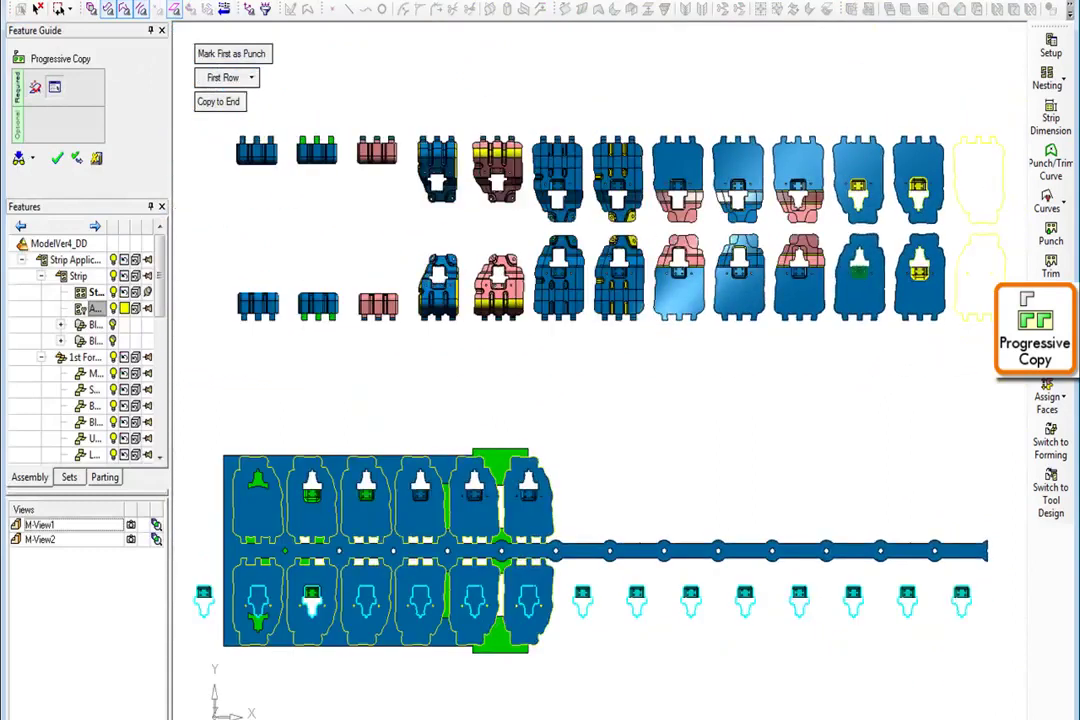
left_click(219, 101)
left_click(254, 131)
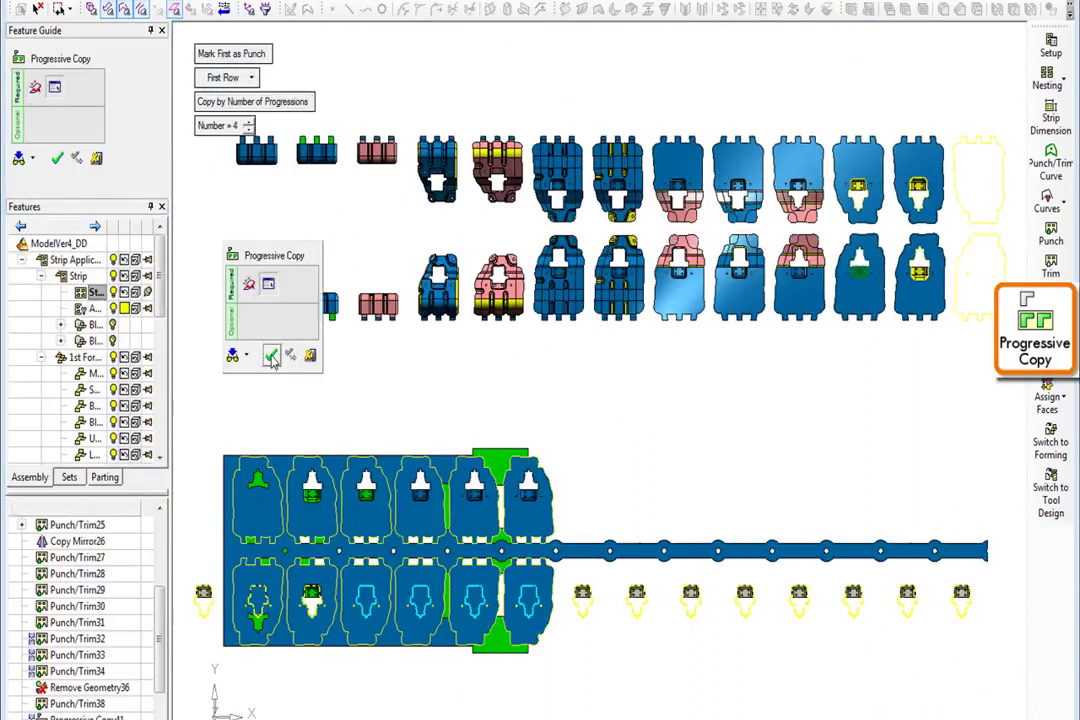
left_click(271, 356)
Step: Sketch a narrow closed punch outline with flared ends along the gap between the first and second top-row blanks
left_click(130, 467)
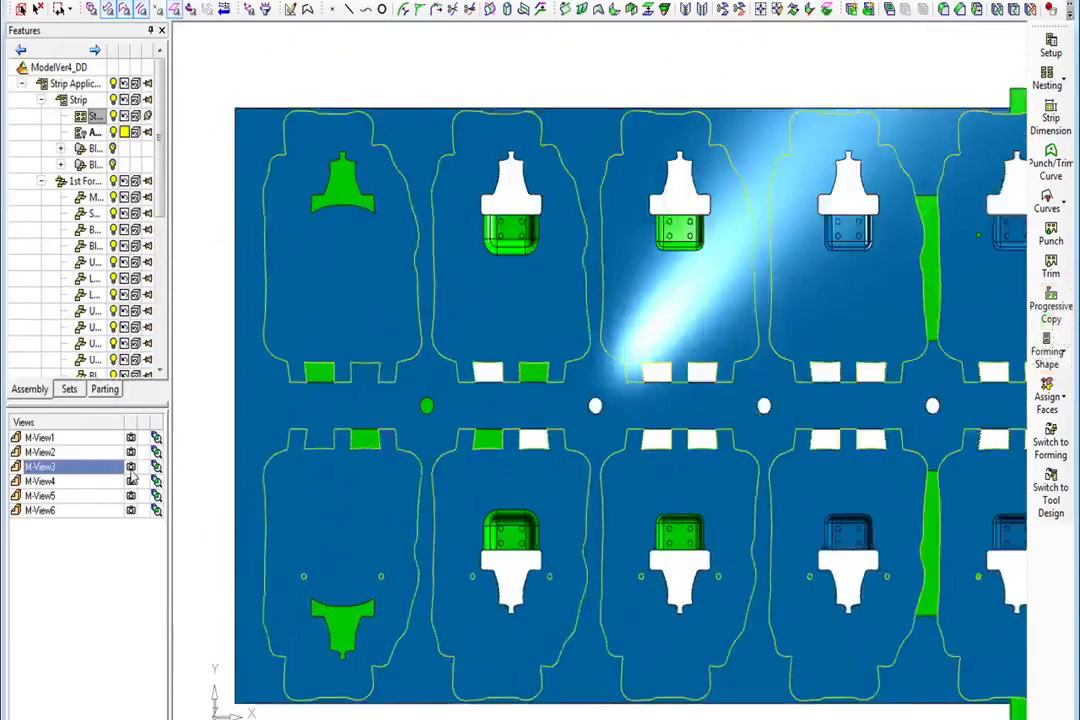
right_click(205, 329)
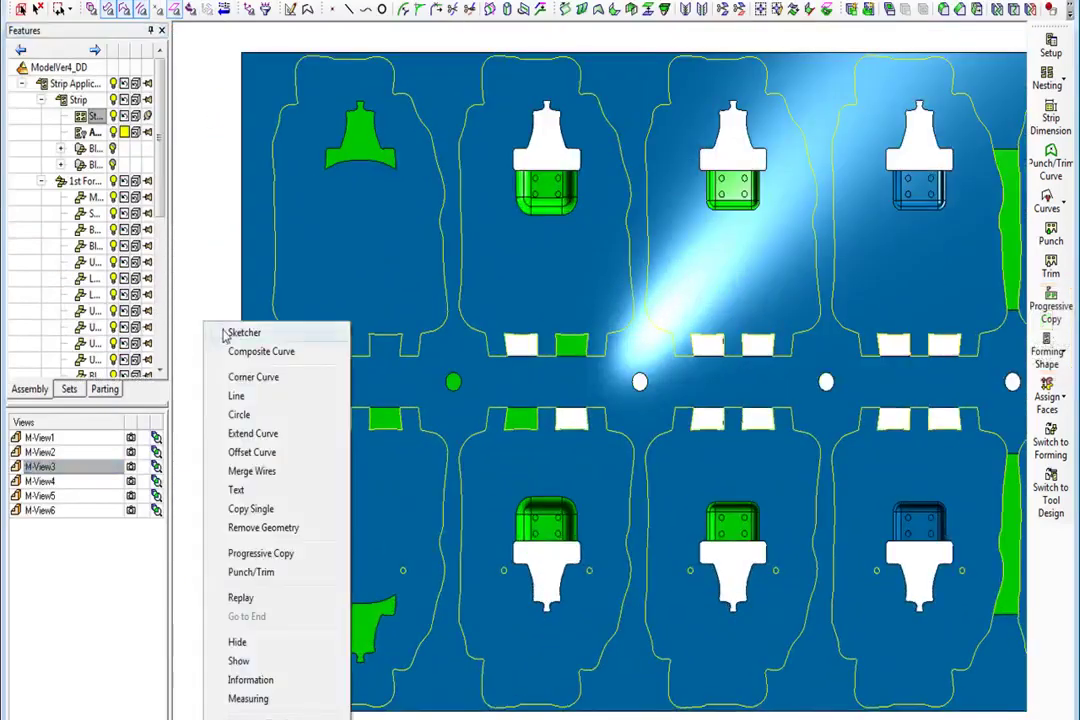
left_click(232, 333)
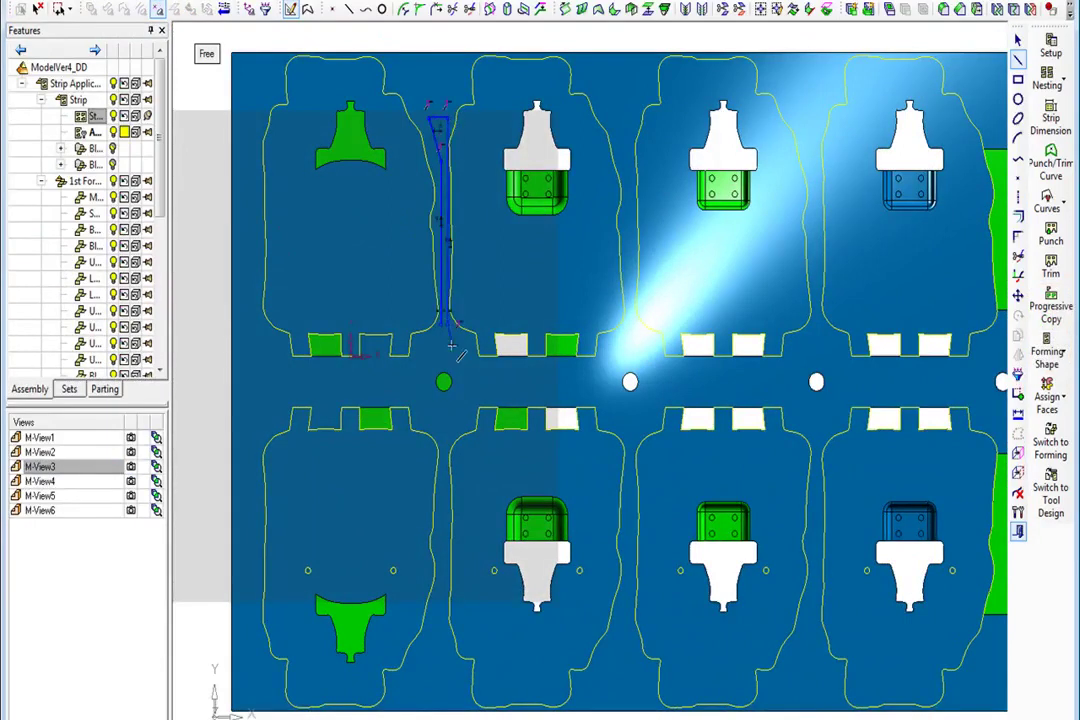
right_click(232, 365)
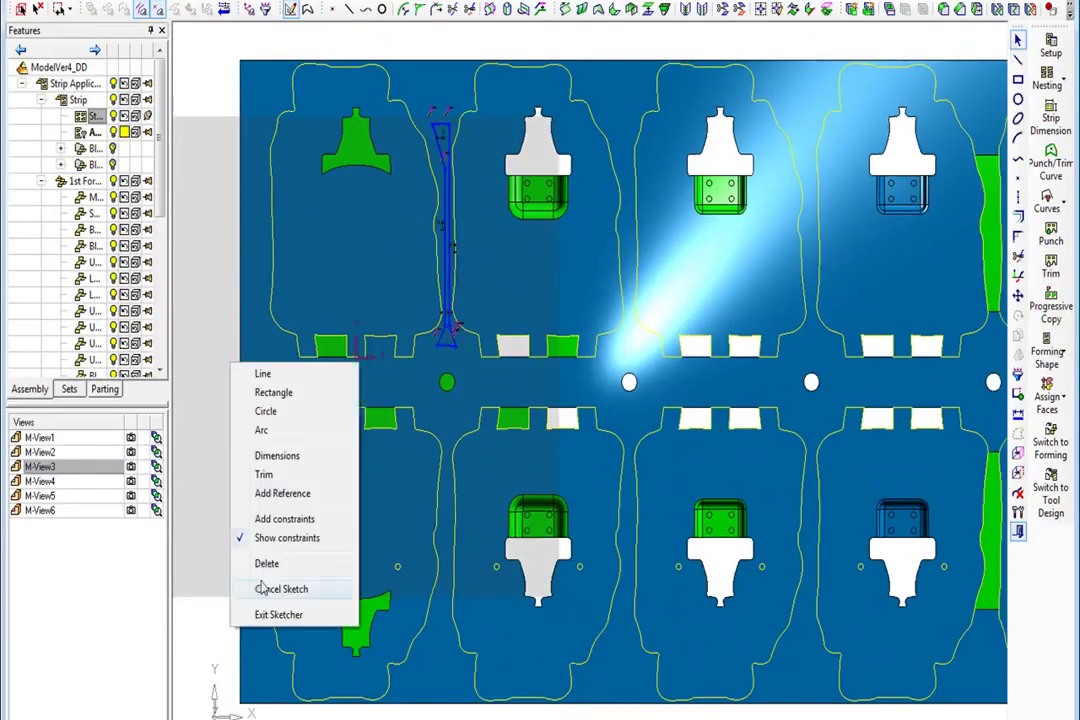
left_click(270, 615)
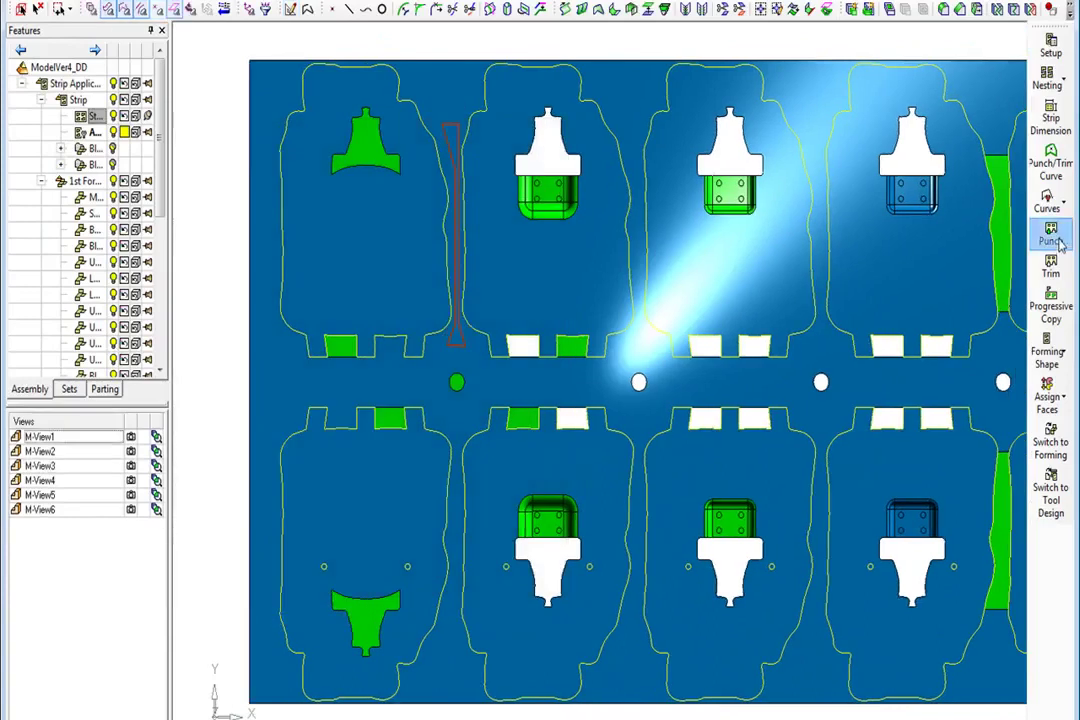
Step: Punch the narrow flared outline through the top-row gaps and mirror-copy the outline about the strip's centreline into the bottom row
left_click(1056, 242)
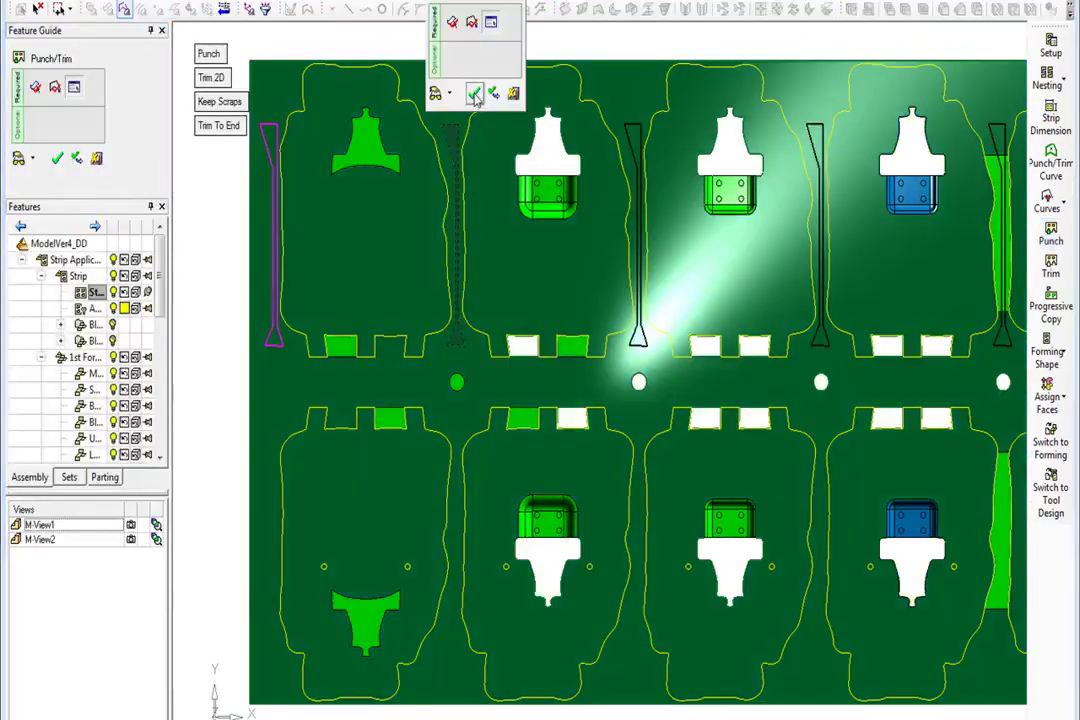
left_click(476, 95)
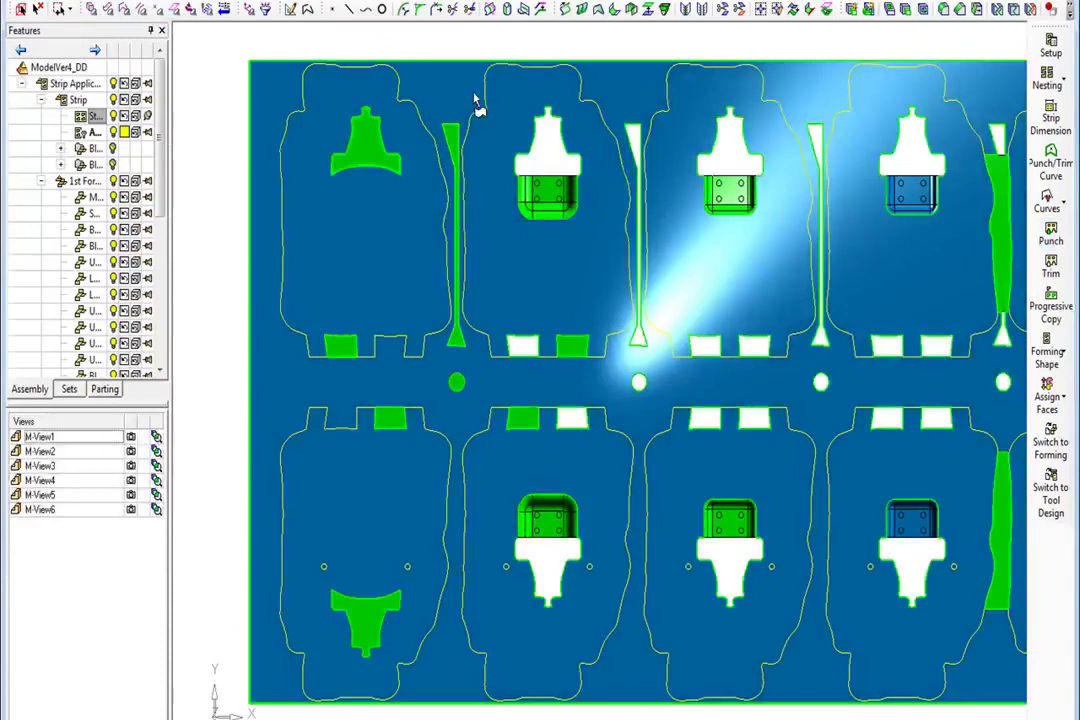
left_click(1058, 216)
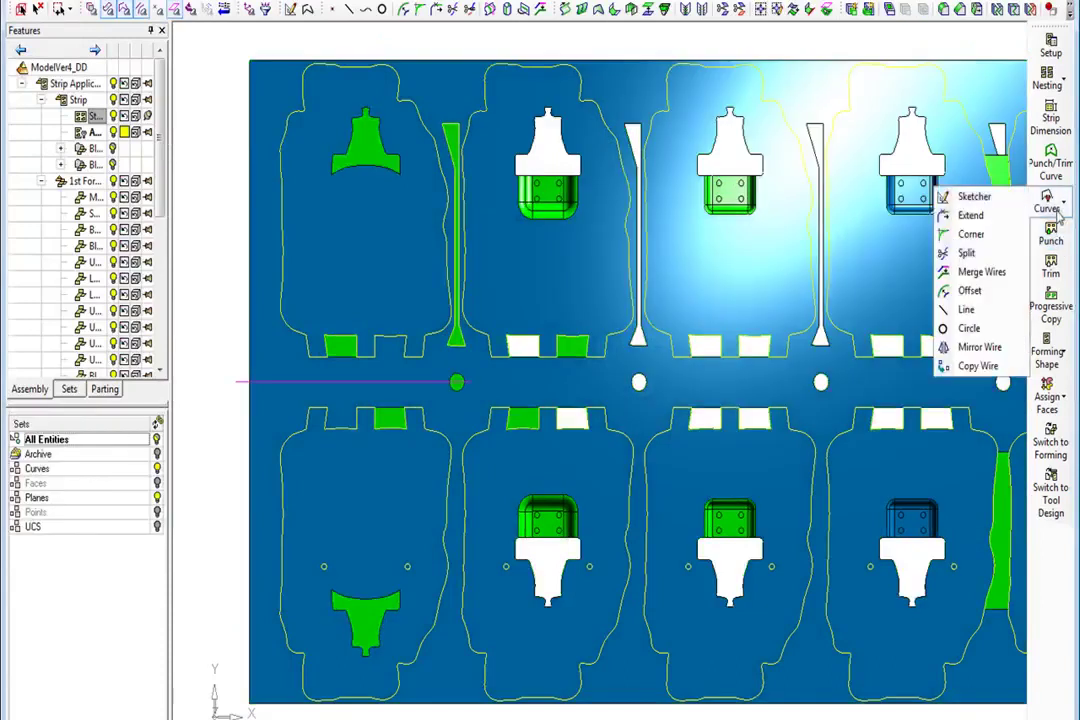
left_click(996, 348)
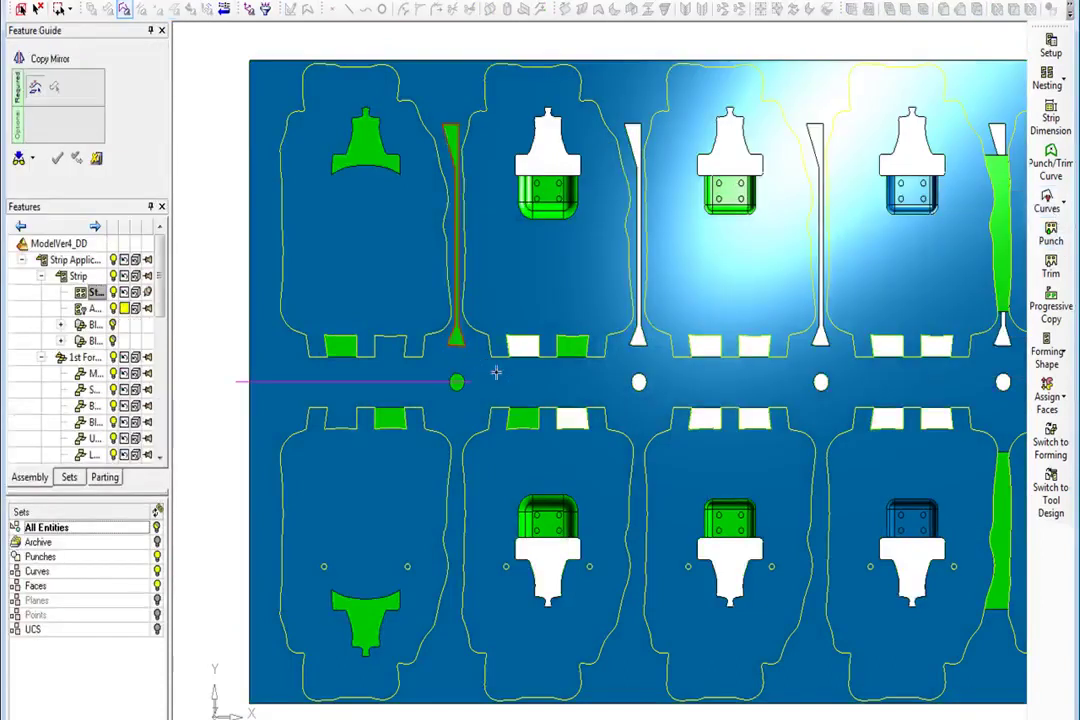
left_click(419, 383)
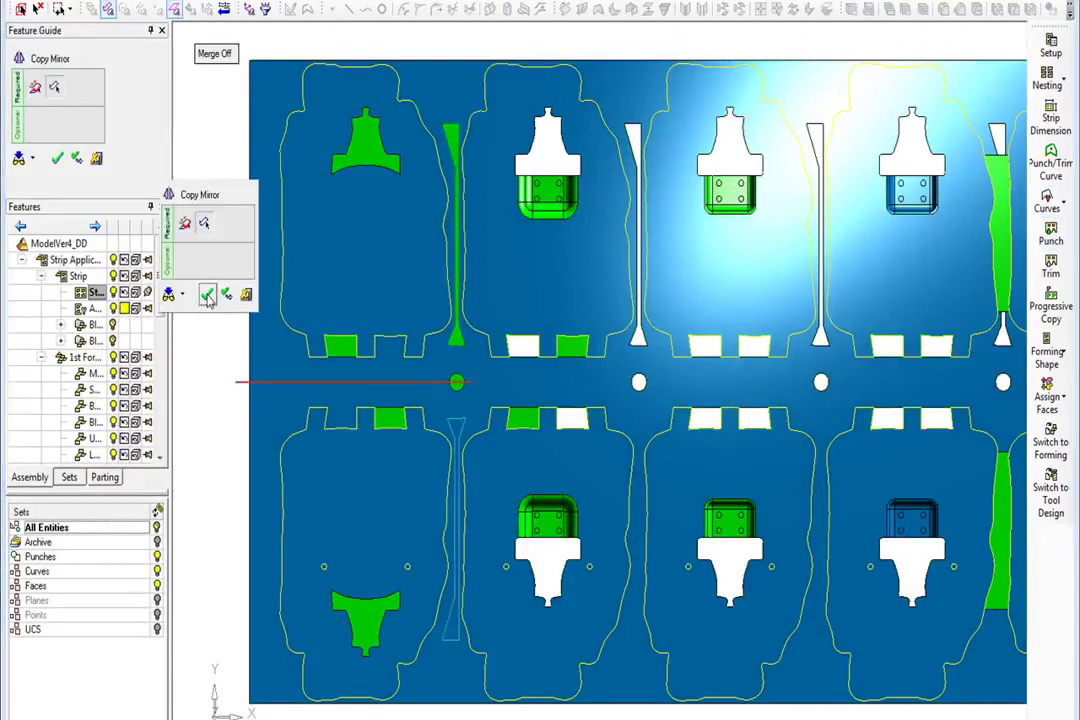
Step: Punch the mirrored narrow outline through the gaps between the bottom-row blanks
right_click(464, 421)
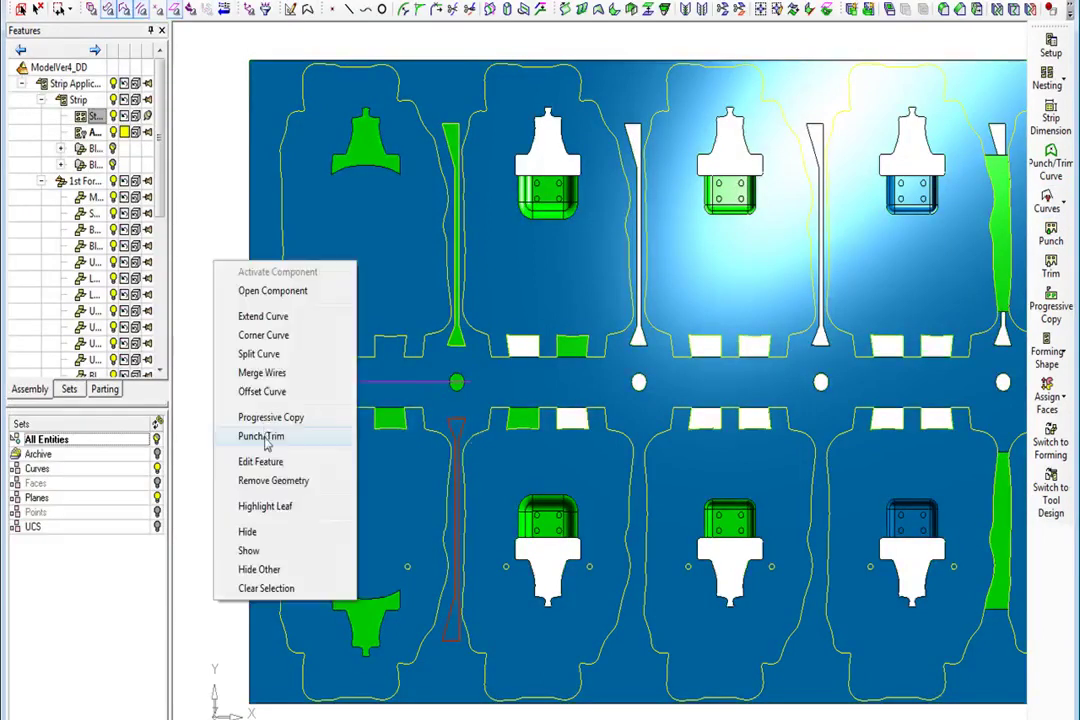
left_click(265, 438)
left_click(222, 318)
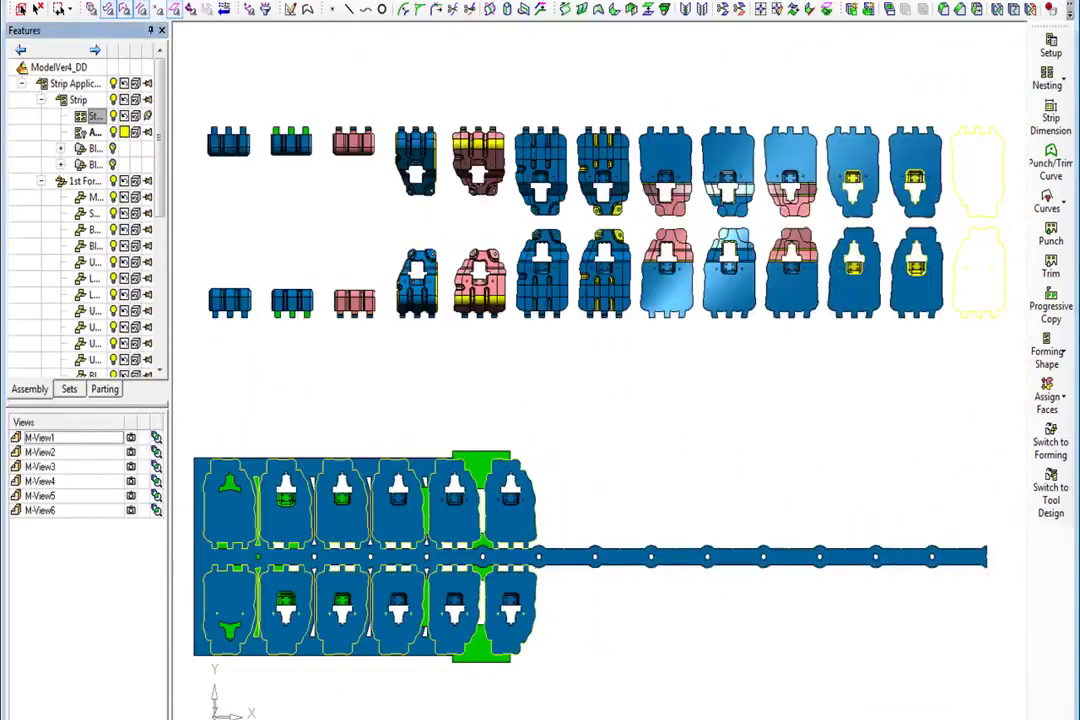
Step: Add the first pink bend stage of the upper forming row to the strip's top row at the tenth station
left_click(1047, 352)
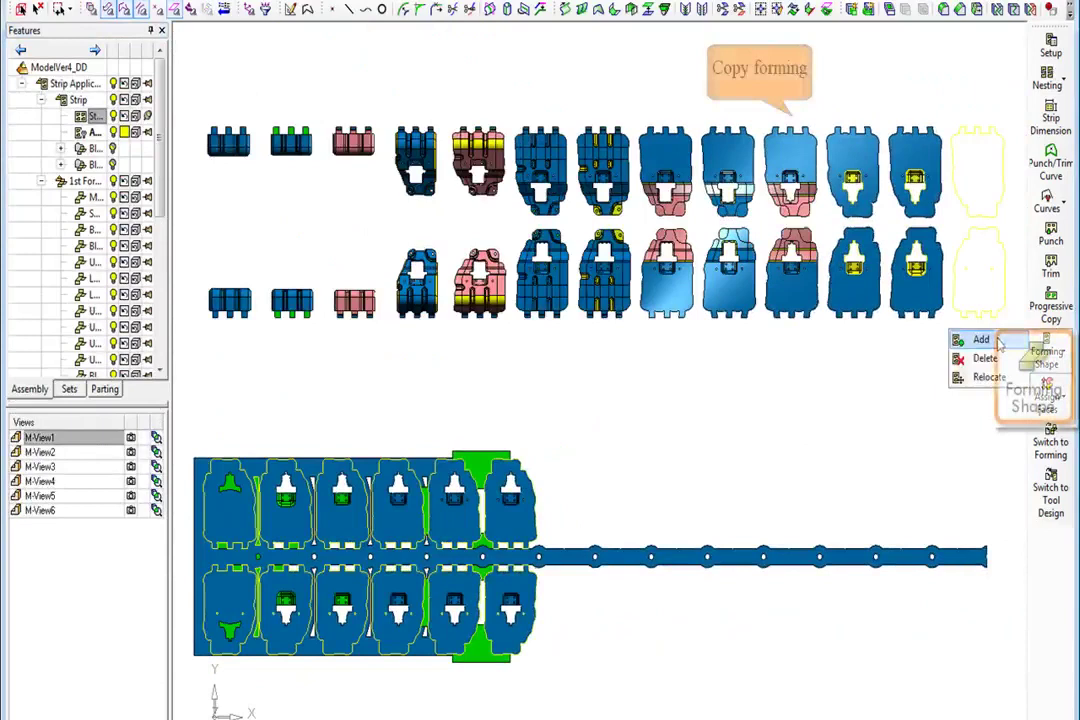
left_click(982, 340)
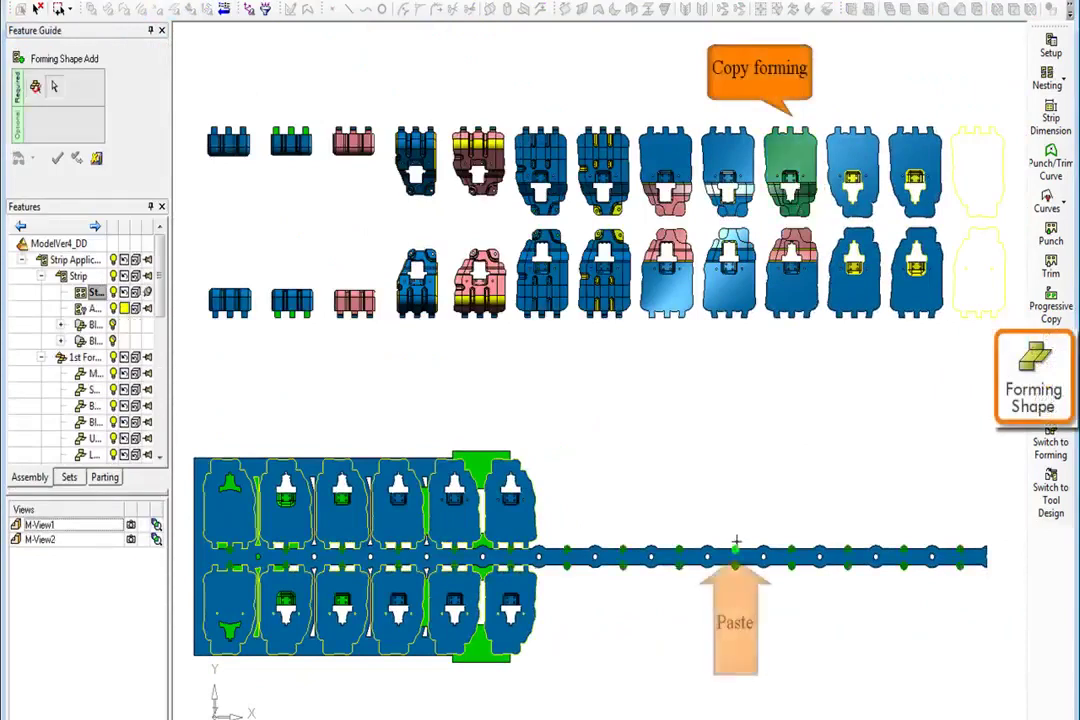
left_click(735, 548)
left_click(865, 461)
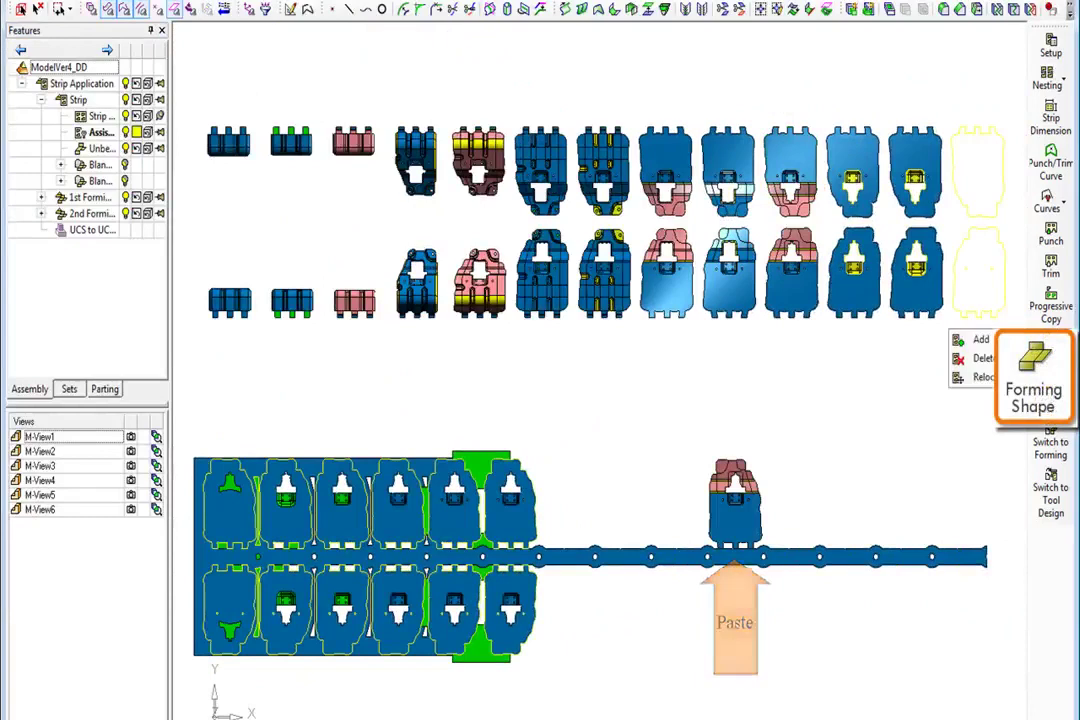
Step: Relocate the pasted forming stage along the top row to the seventh station, directly after the flat blanks
left_click(980, 377)
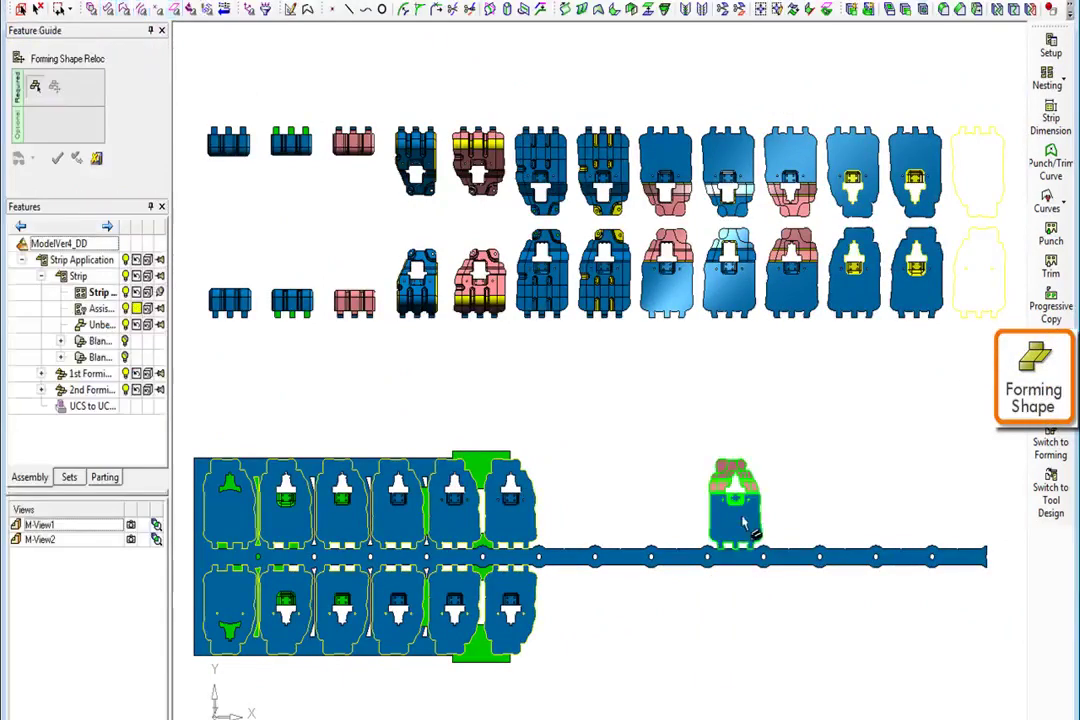
left_click(738, 508)
left_click(206, 78)
left_click(206, 78)
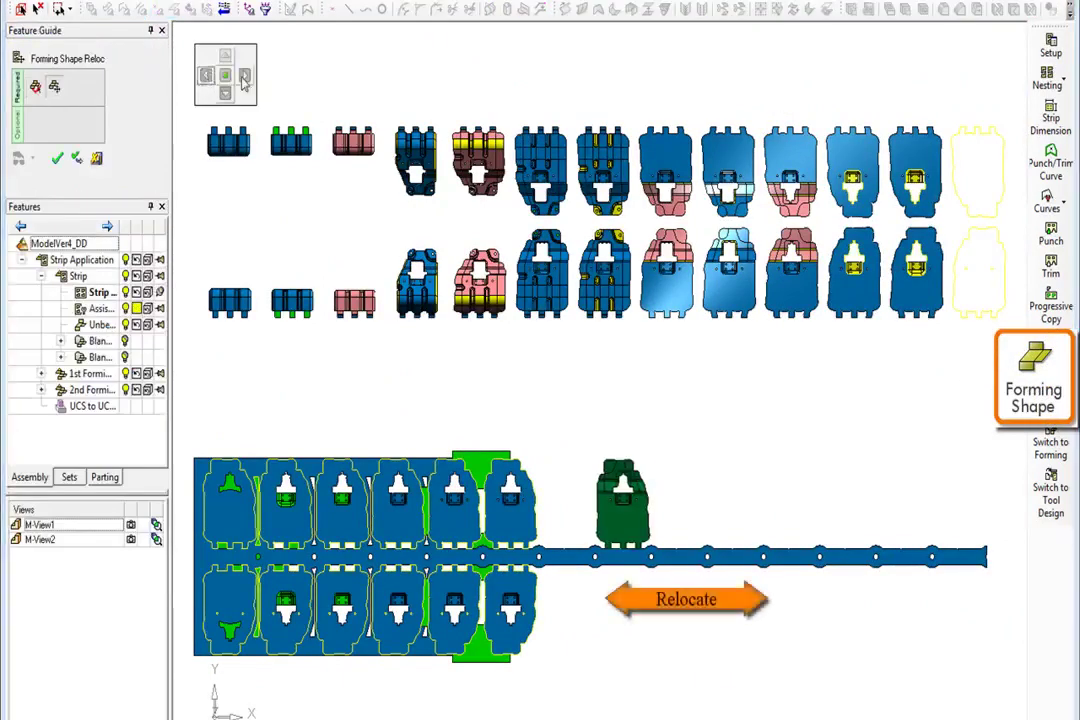
left_click(243, 79)
left_click(243, 80)
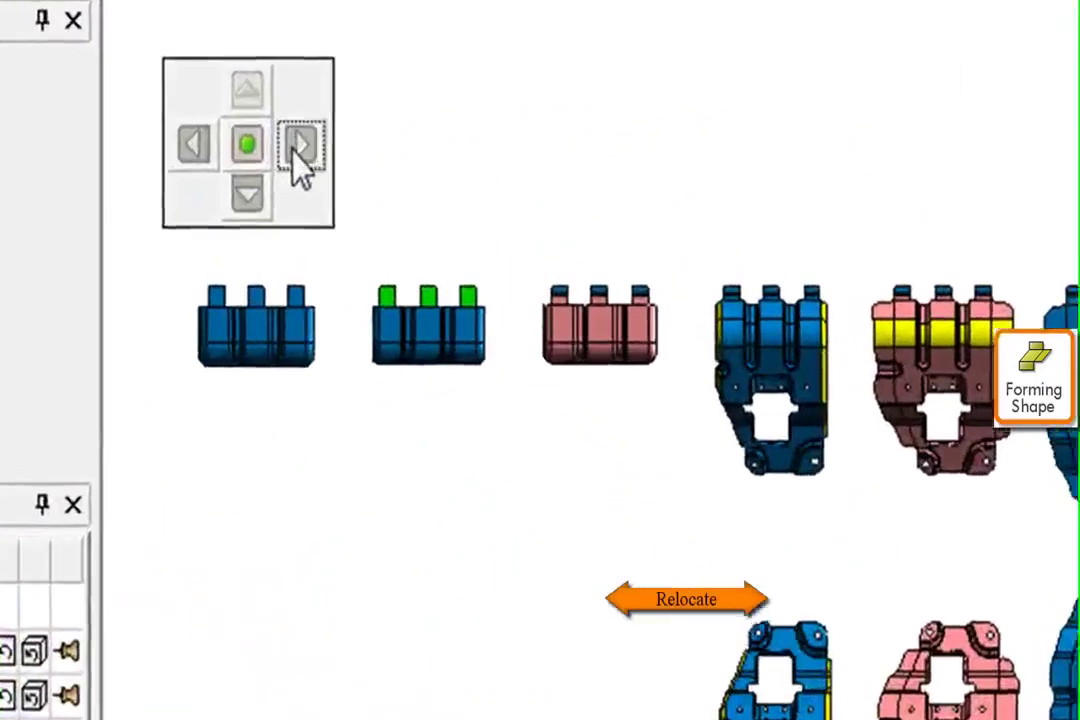
left_click(227, 98)
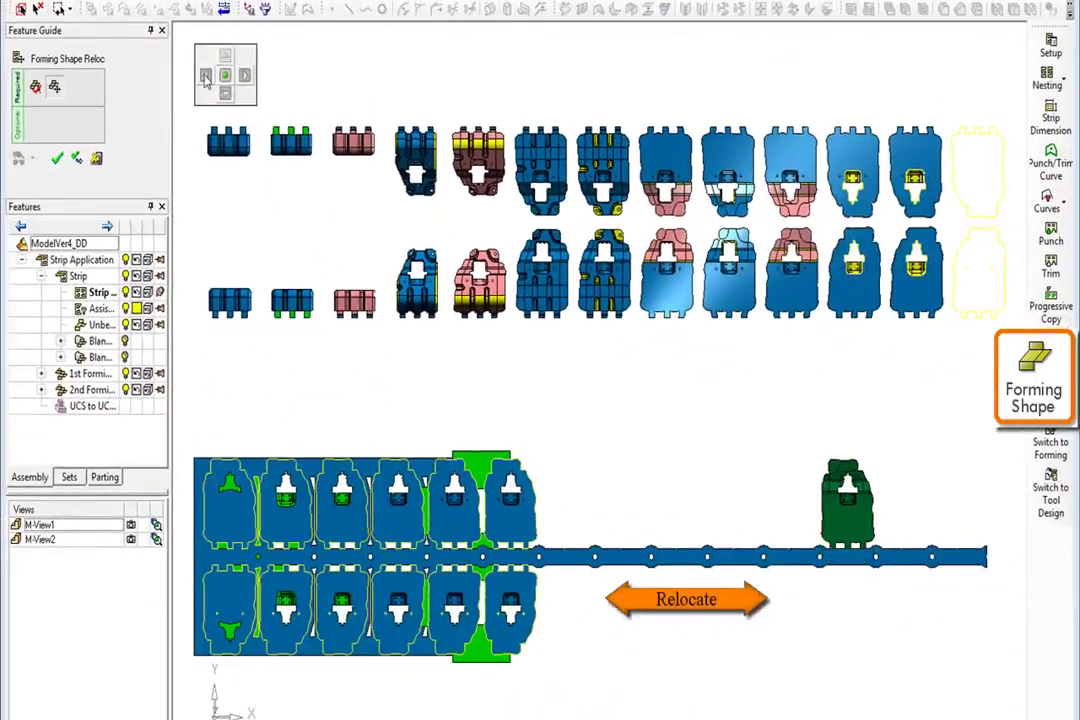
left_click(197, 125)
left_click(206, 78)
left_click(206, 78)
middle_click(256, 228)
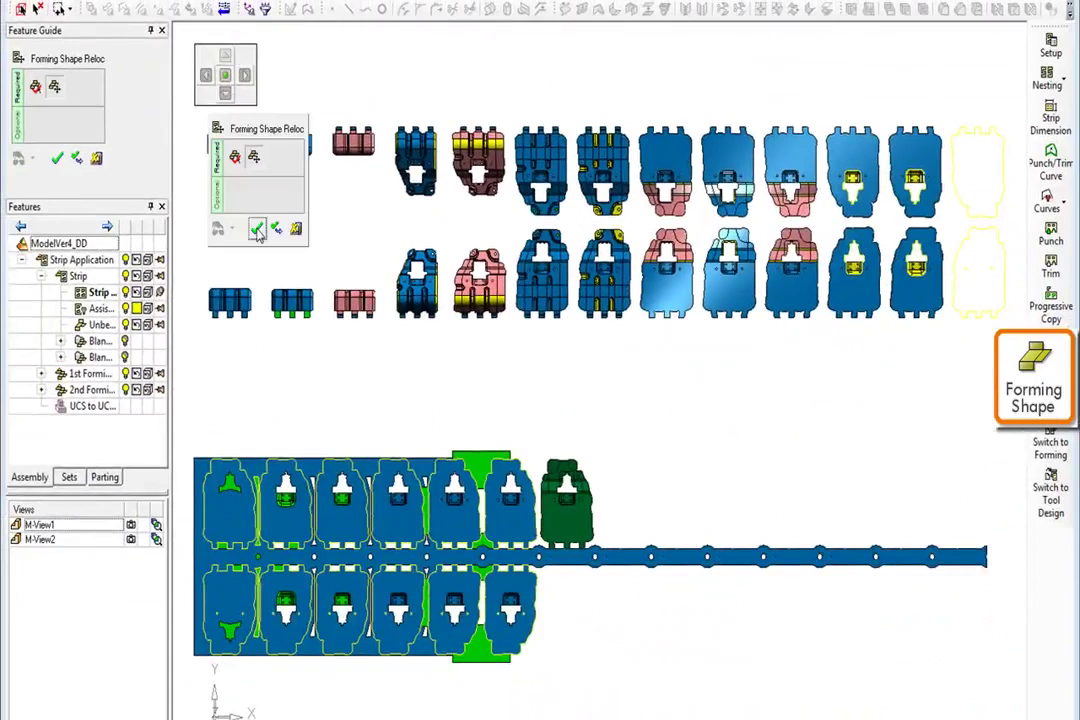
left_click(57, 158)
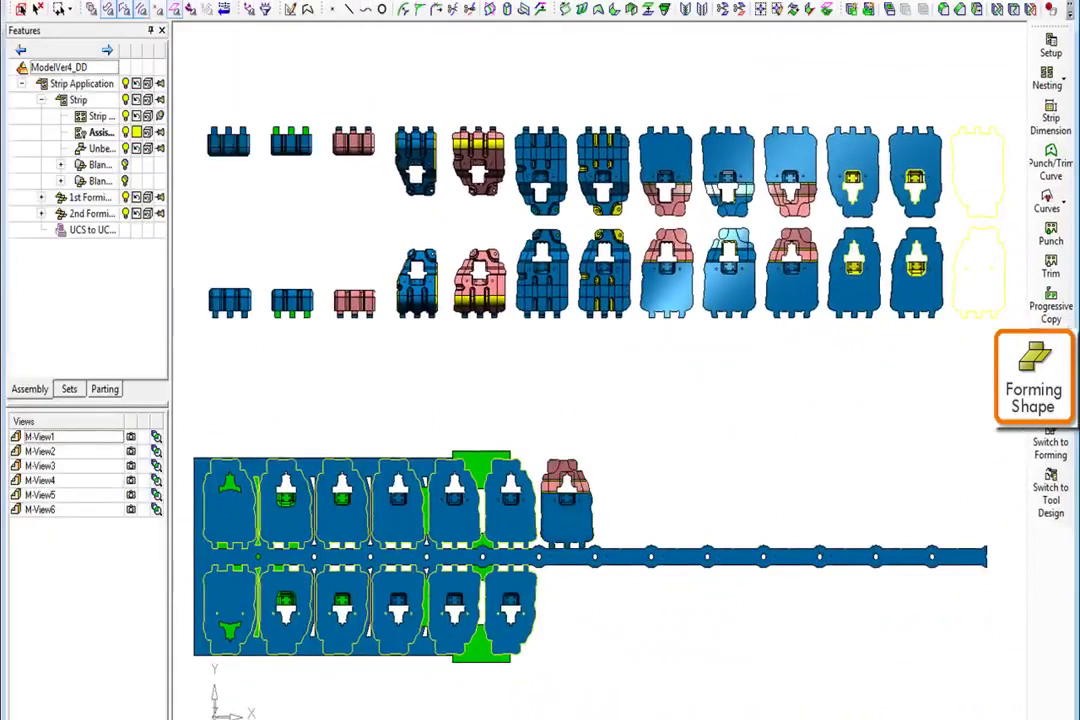
Step: Add the next seven forming stages of the upper forming row, in order, to top-row stations 8 through 14
left_click(1050, 355)
left_click(975, 339)
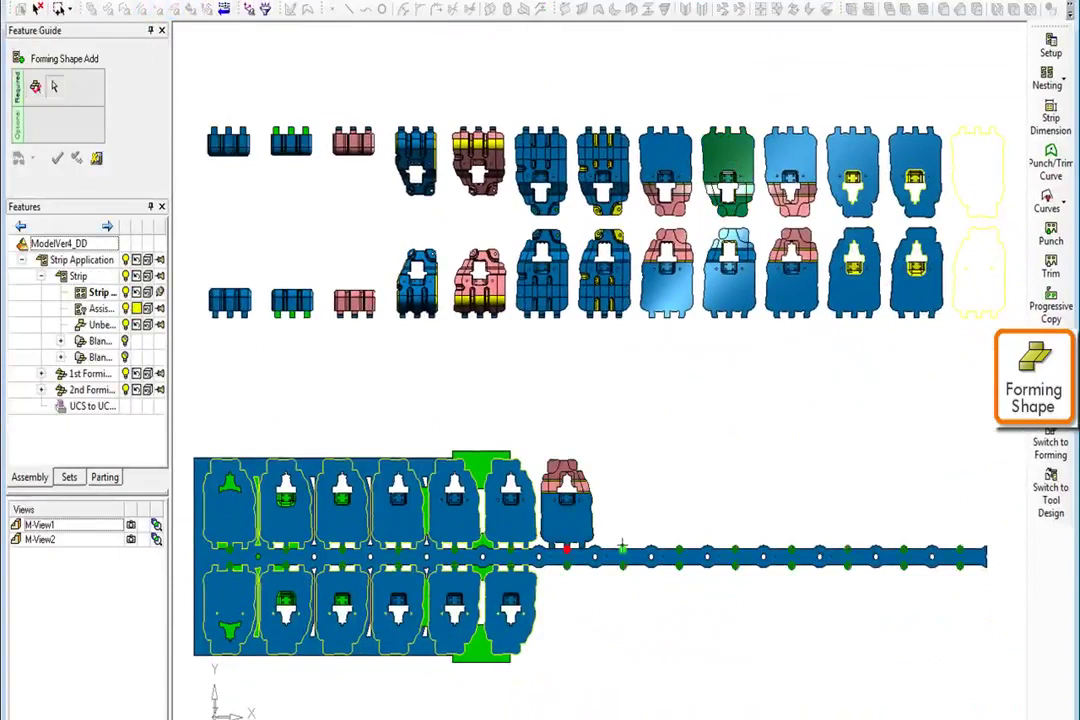
left_click(621, 547)
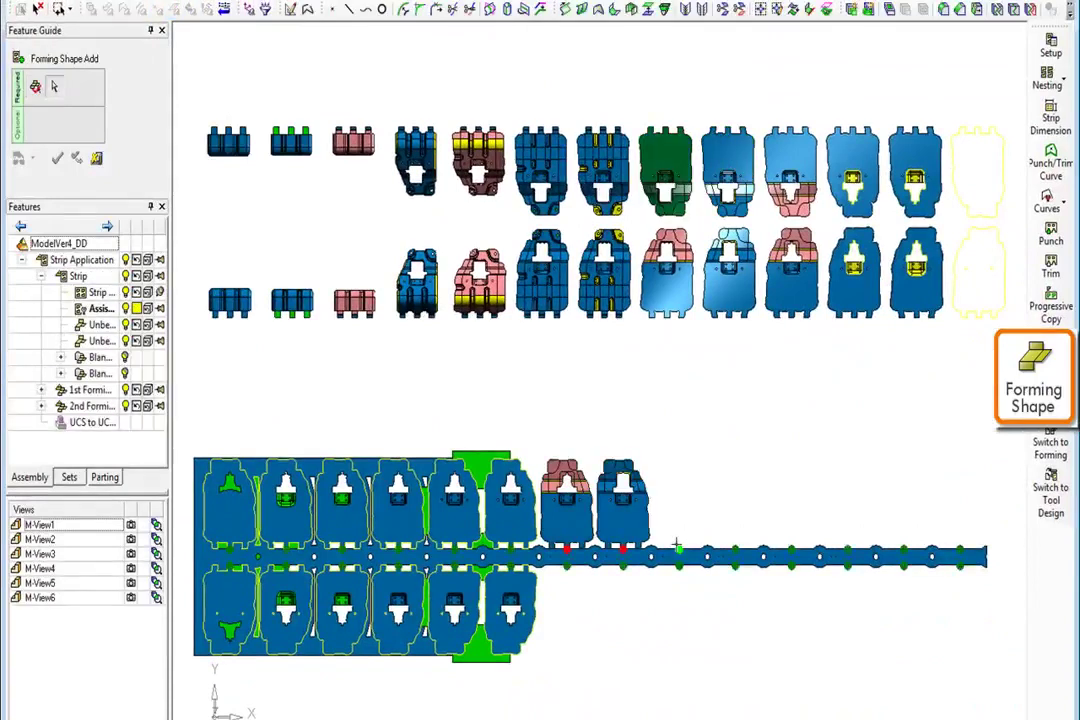
left_click(677, 545)
left_click(622, 196)
left_click(735, 544)
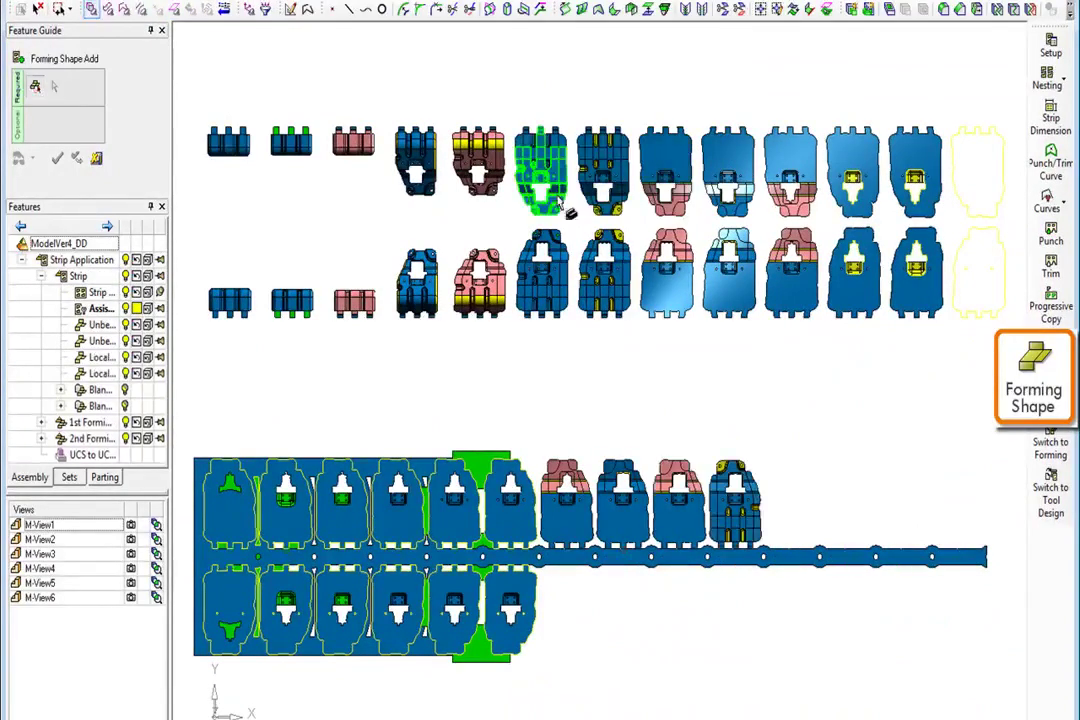
left_click(790, 545)
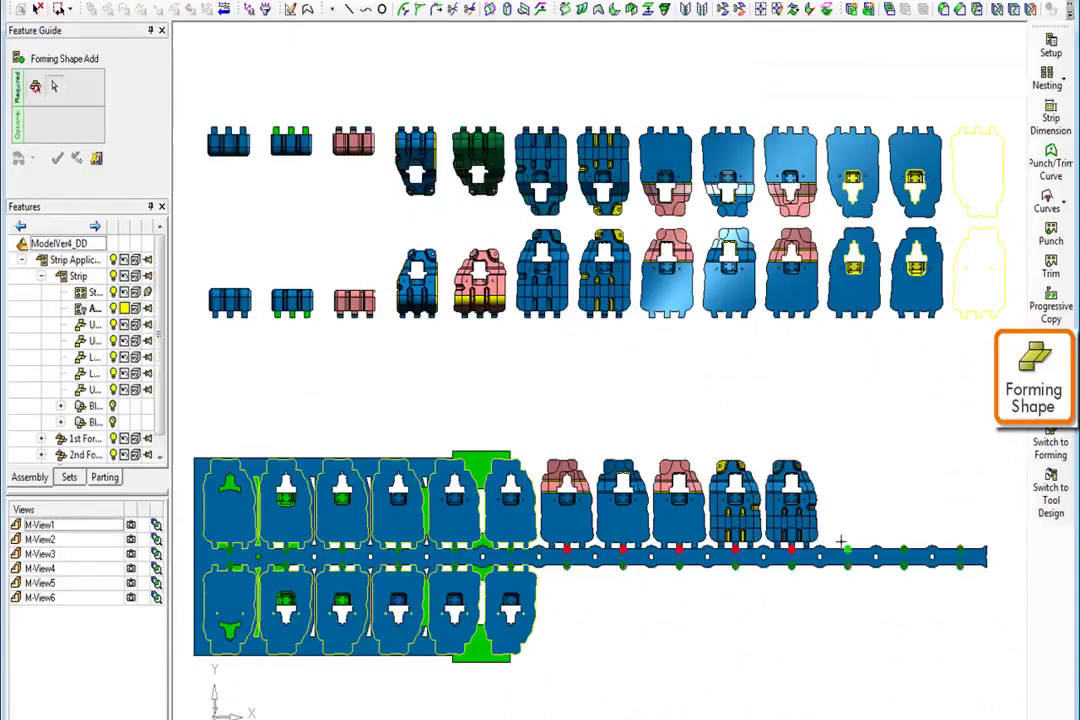
left_click(846, 545)
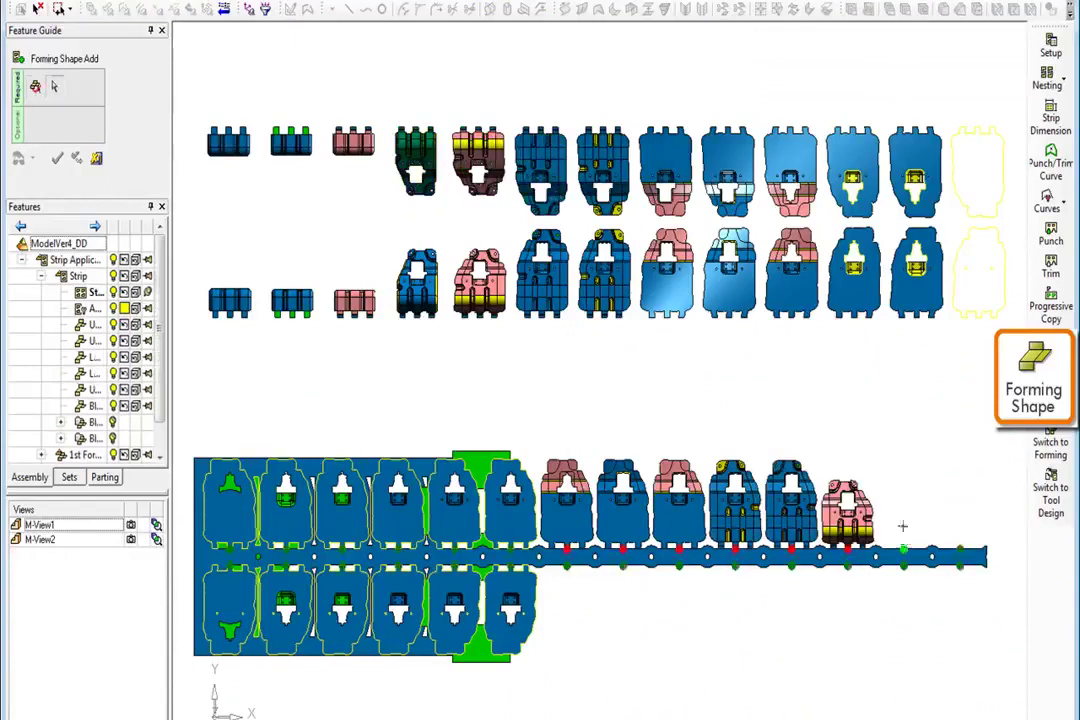
left_click(902, 545)
left_click(960, 545)
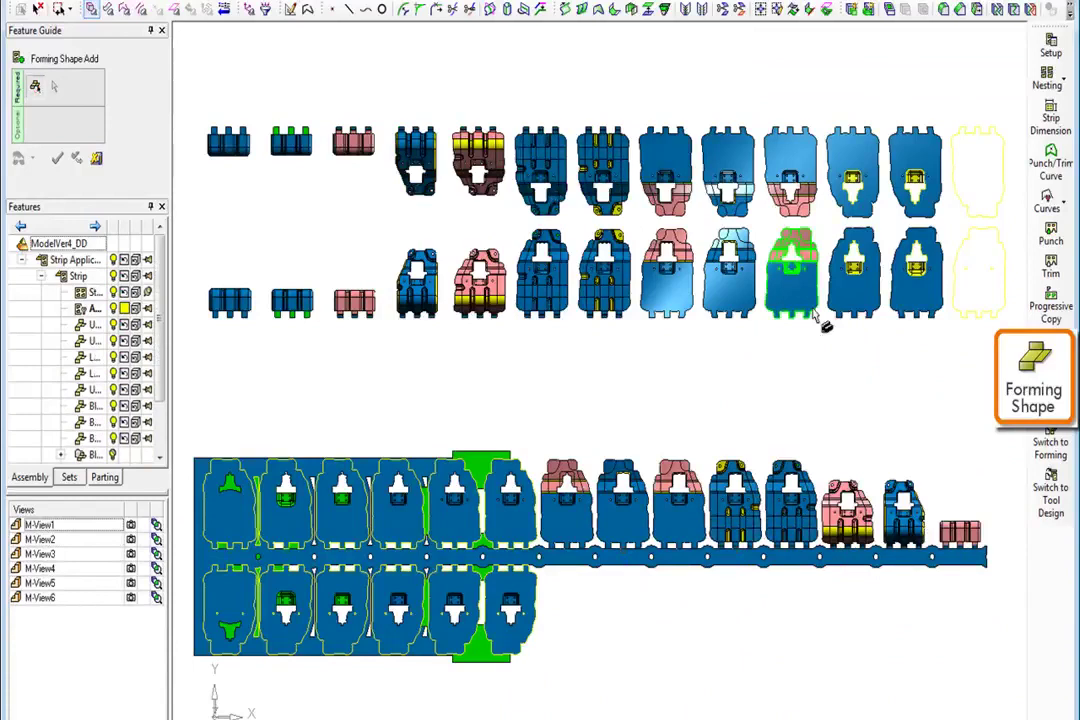
Step: Add four consecutive lower forming row stages, starting with the first pink bend stage, to bottom-row stations 7 through 10
left_click(568, 567)
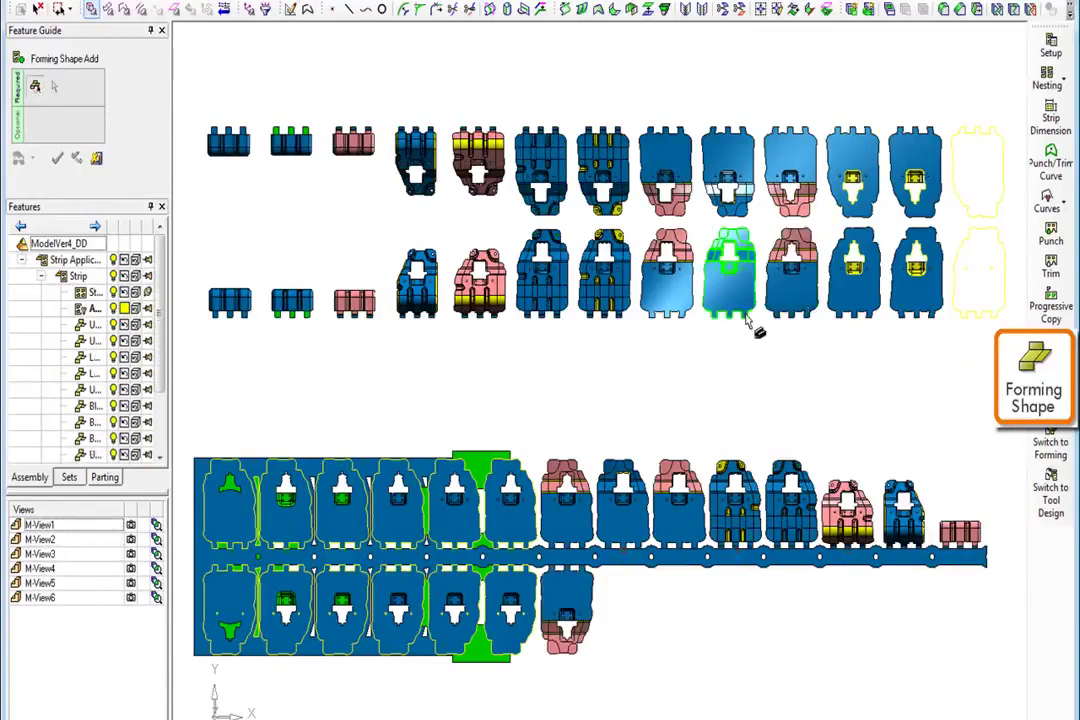
left_click(745, 316)
left_click(622, 569)
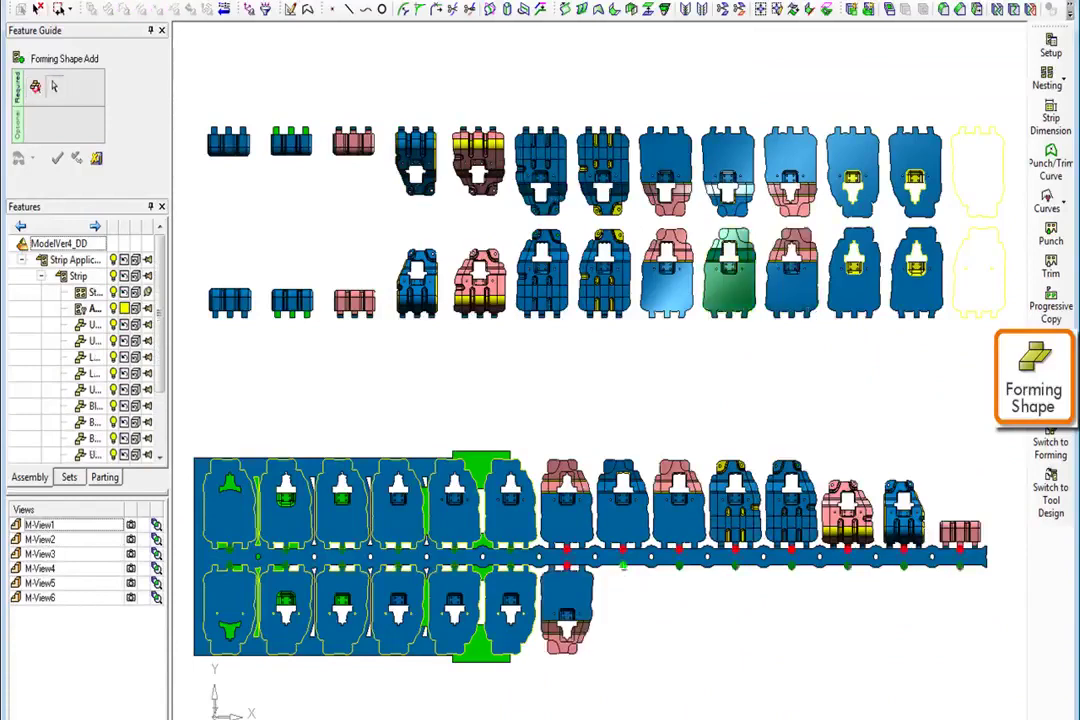
left_click(681, 316)
left_click(680, 568)
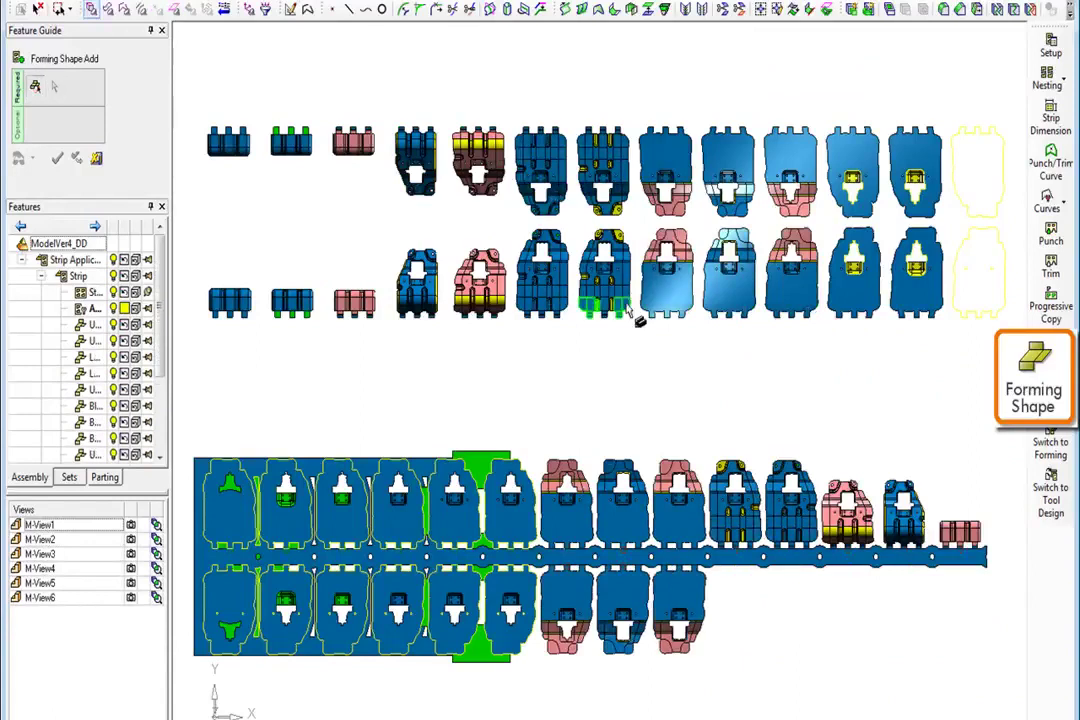
left_click(618, 316)
left_click(735, 568)
Step: Add the next four stages of the lower forming row, in order, to bottom-row stations 11 through 14
left_click(560, 305)
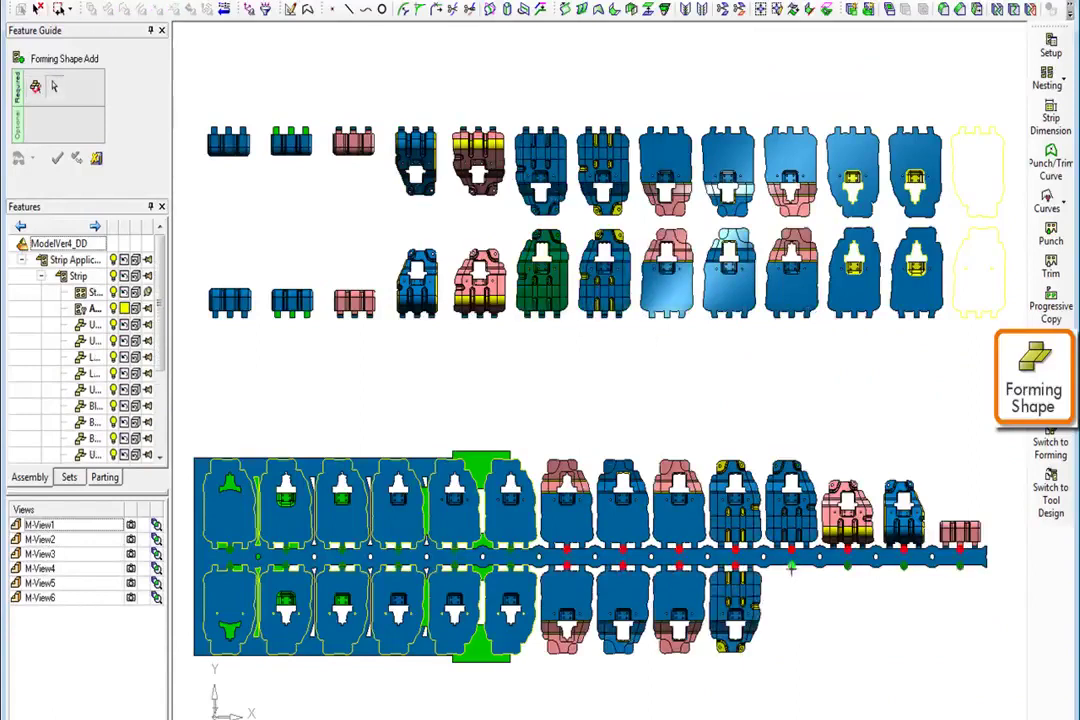
left_click(790, 568)
left_click(495, 305)
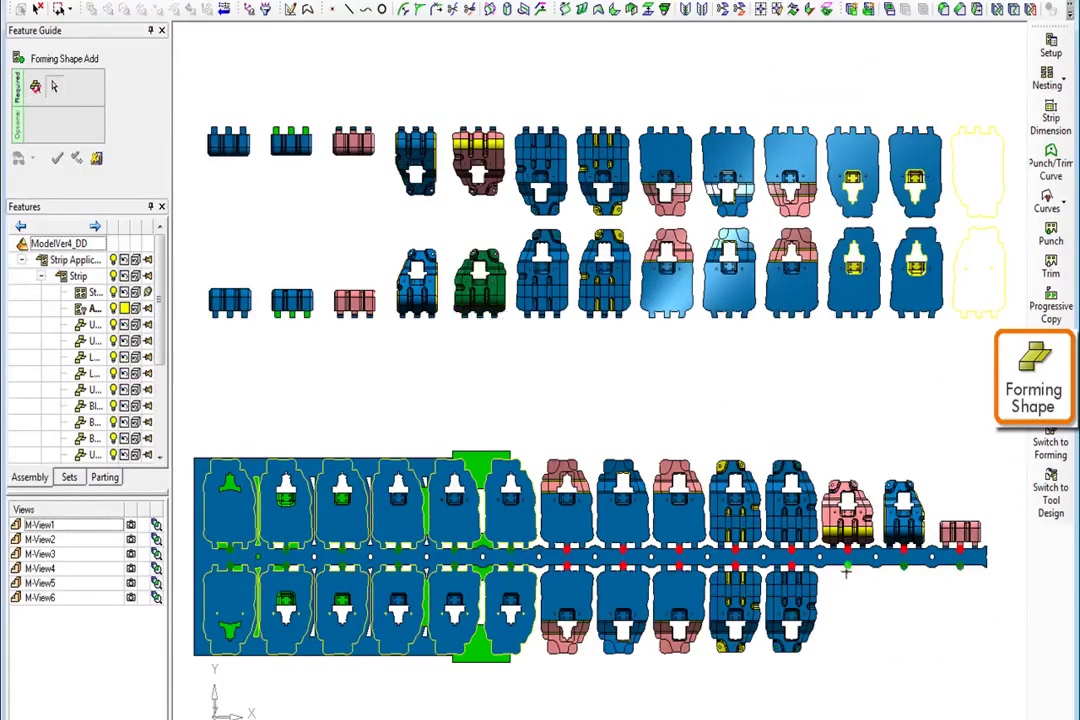
left_click(846, 568)
left_click(420, 300)
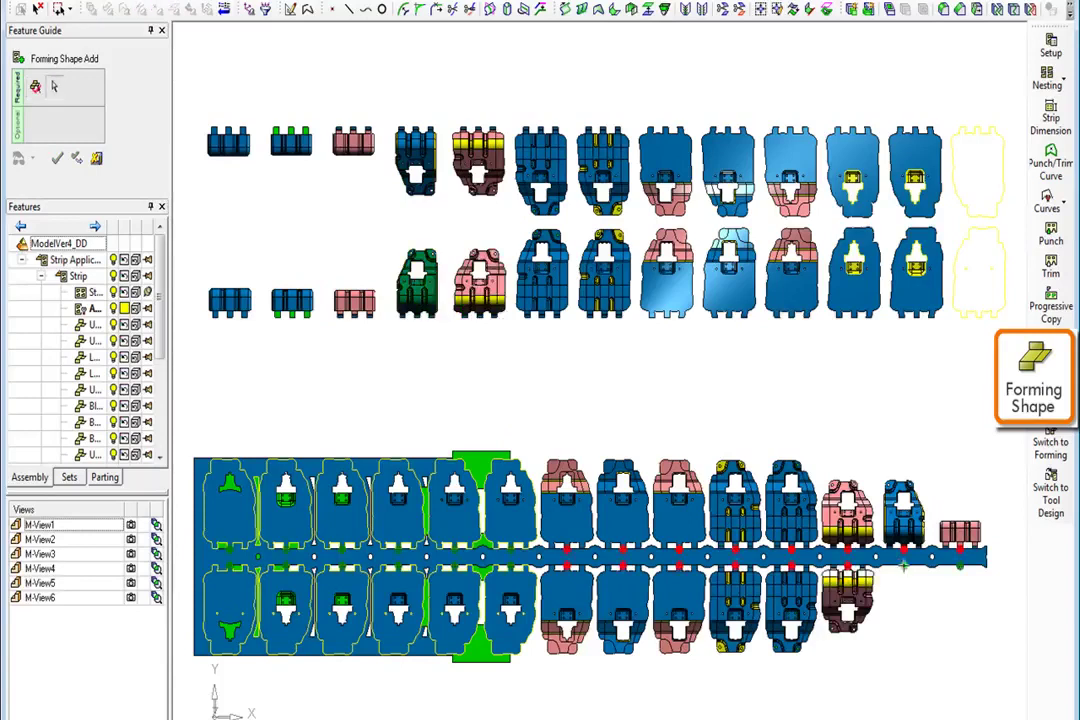
left_click(903, 568)
left_click(372, 316)
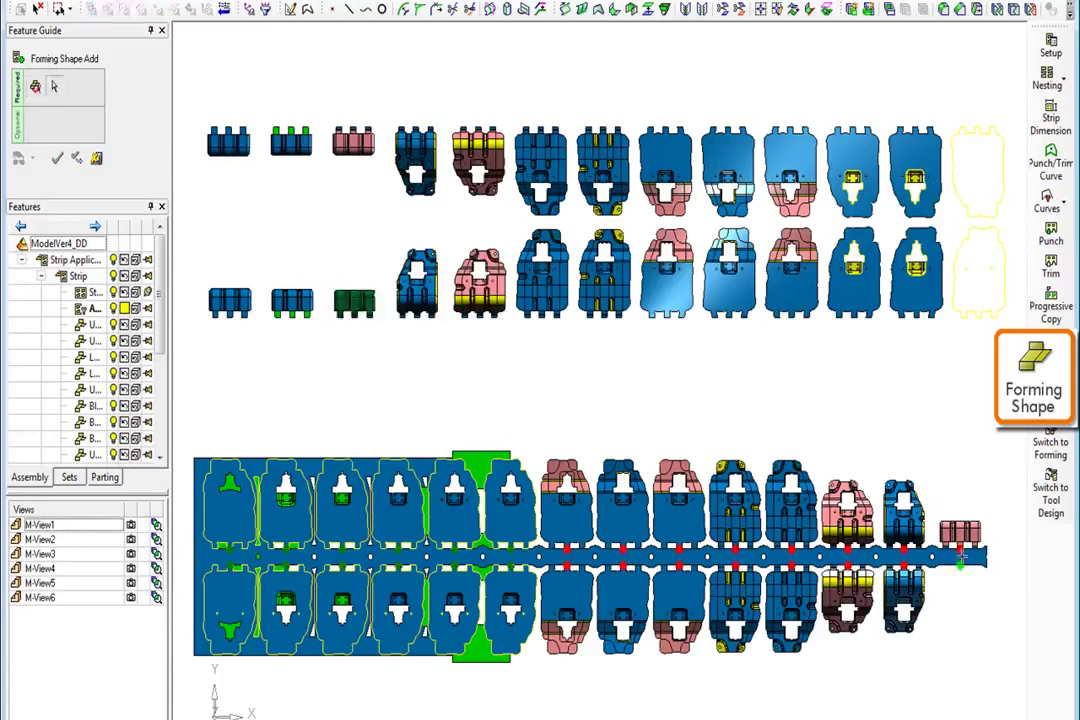
left_click(959, 562)
middle_click(832, 393)
left_click(832, 393)
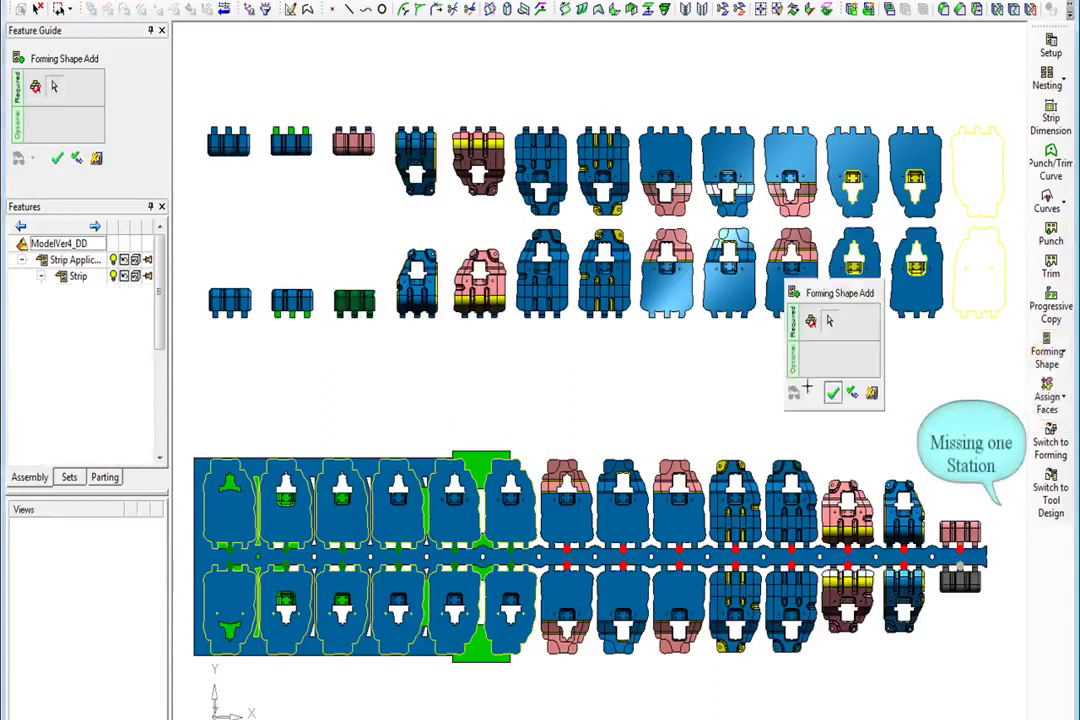
Step: Extend the strip by one station, setting the number of progressions to 15
left_click(1050, 122)
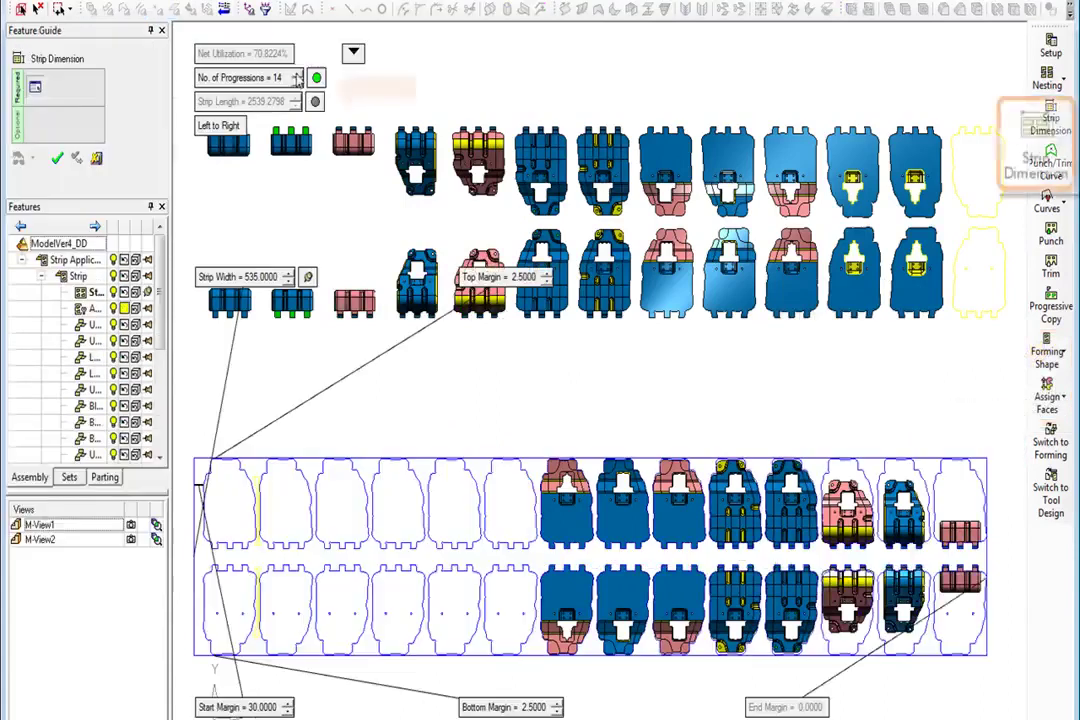
left_click(296, 77)
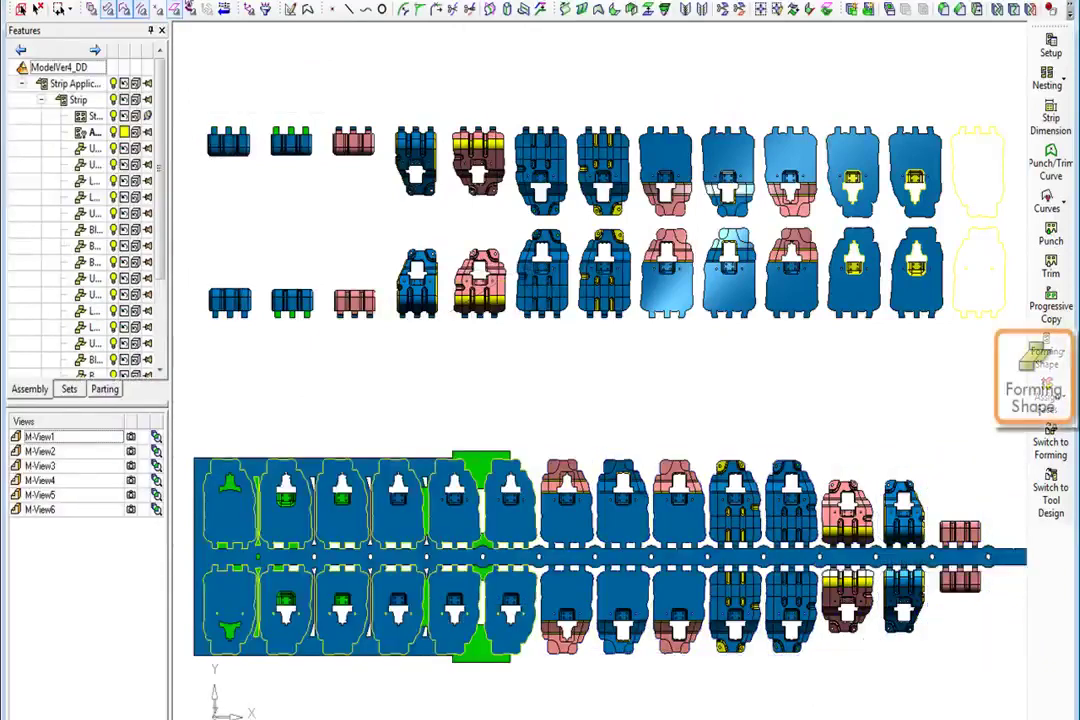
Step: Add the stage with green tabs from each forming row to the fifteenth station of both strip rows
left_click(980, 339)
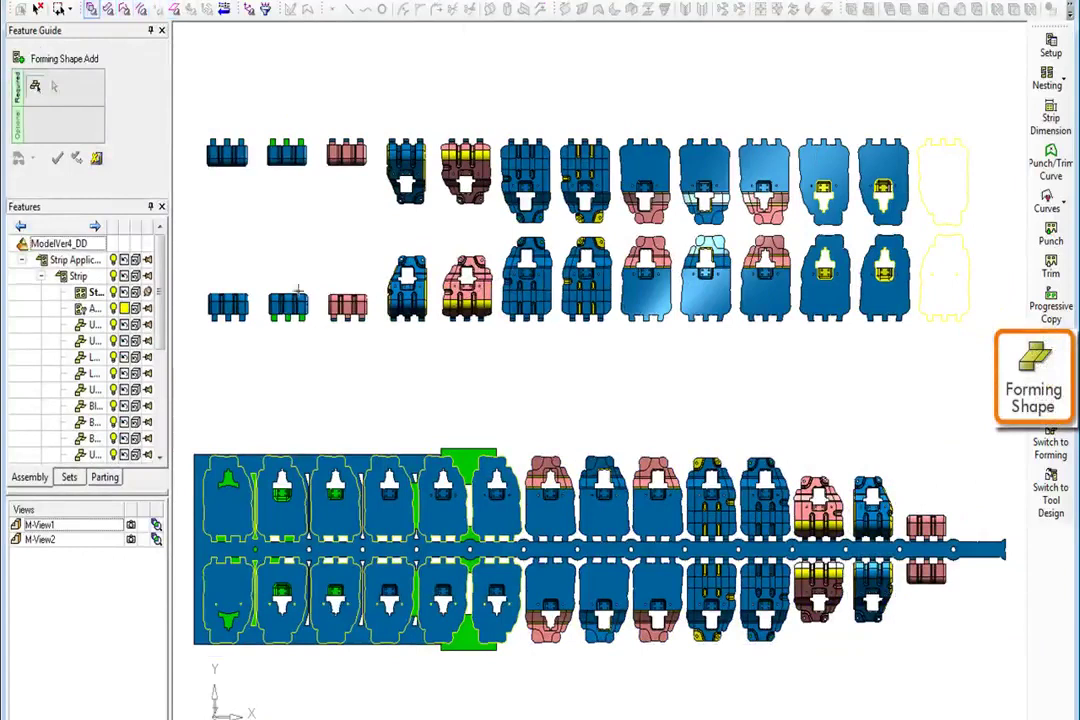
left_click(299, 306)
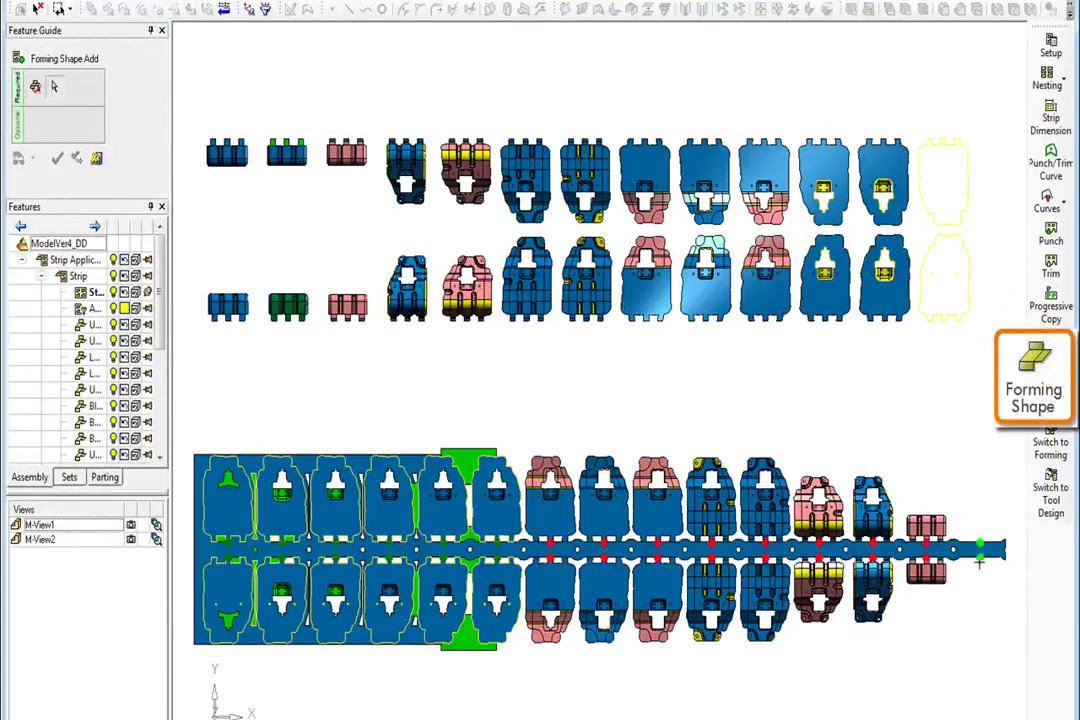
left_click(285, 150)
left_click(980, 541)
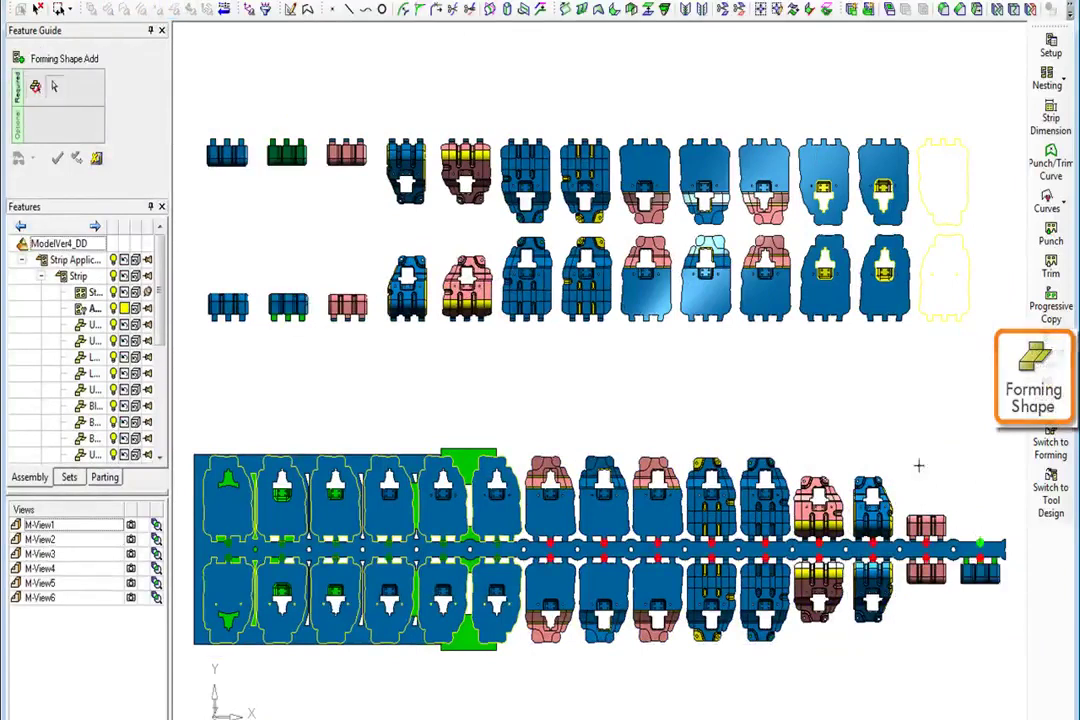
middle_click(836, 415)
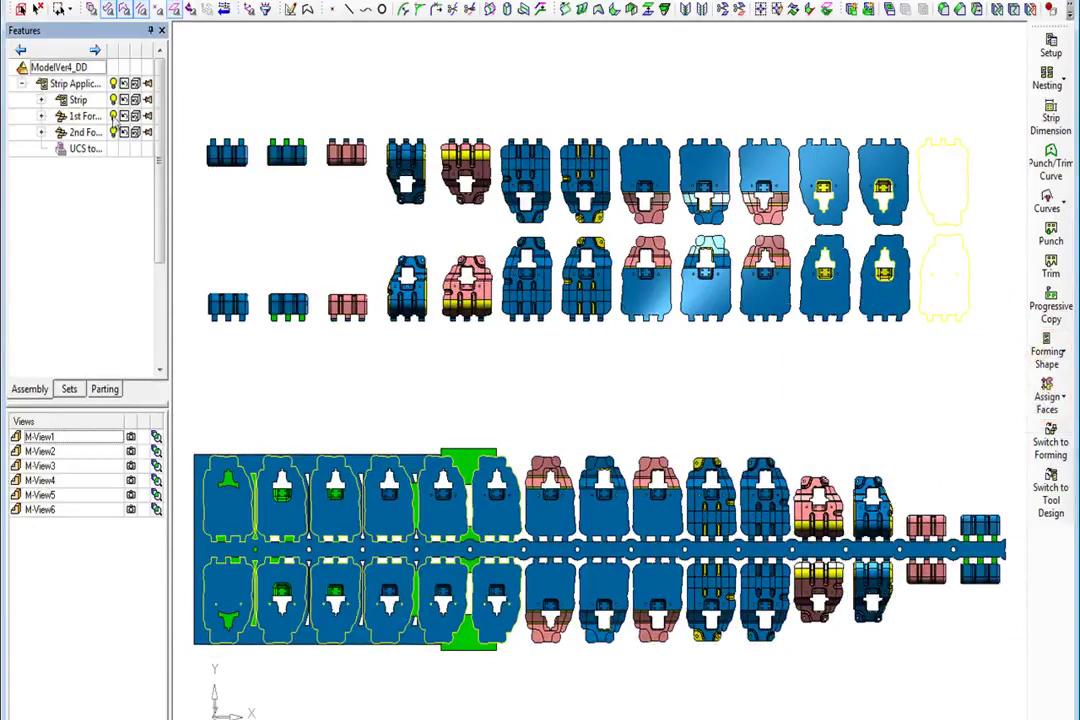
Step: Hide the first and second forming components and display the remaining strip in isometric view
left_click(113, 116)
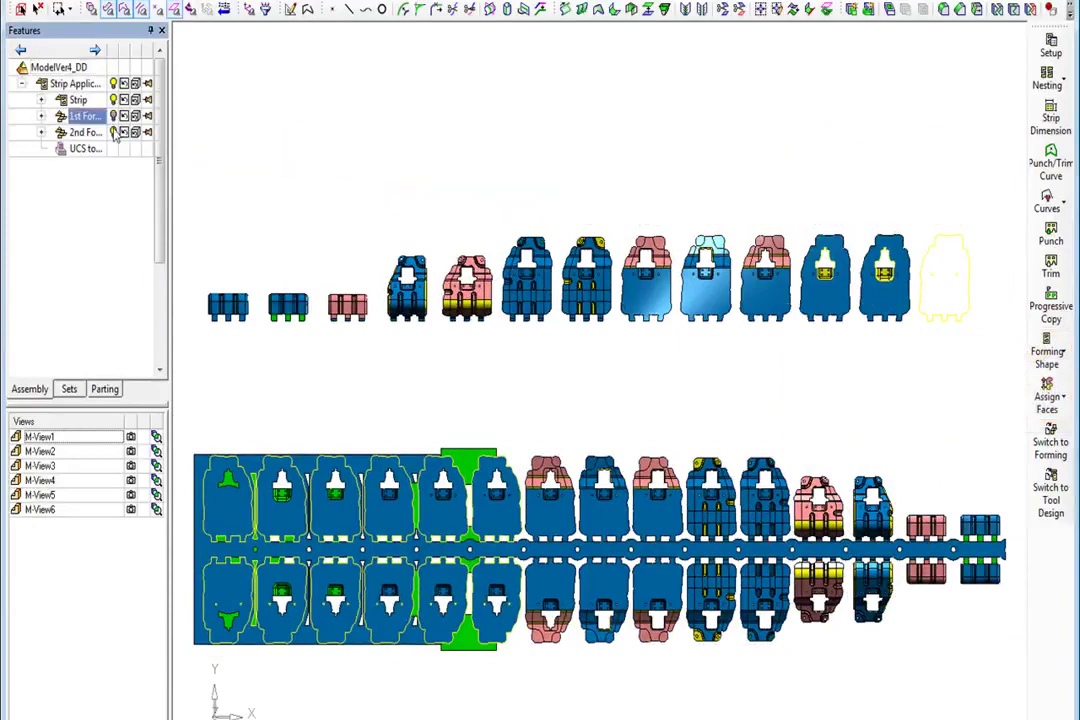
left_click(114, 133)
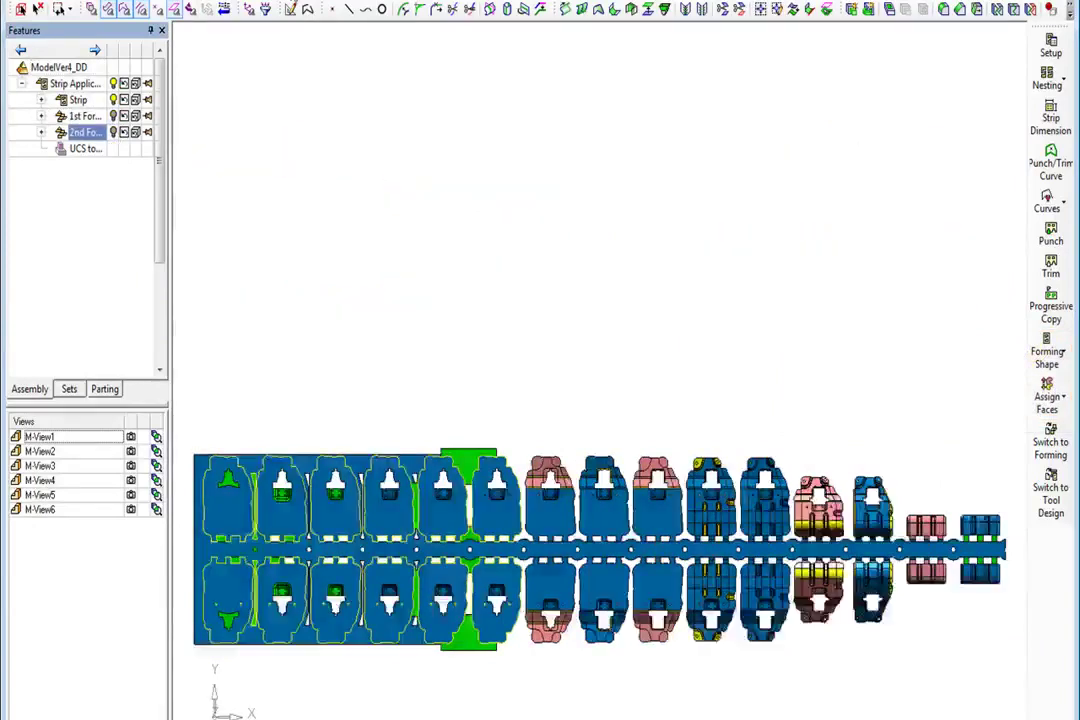
key("ctrl+i")
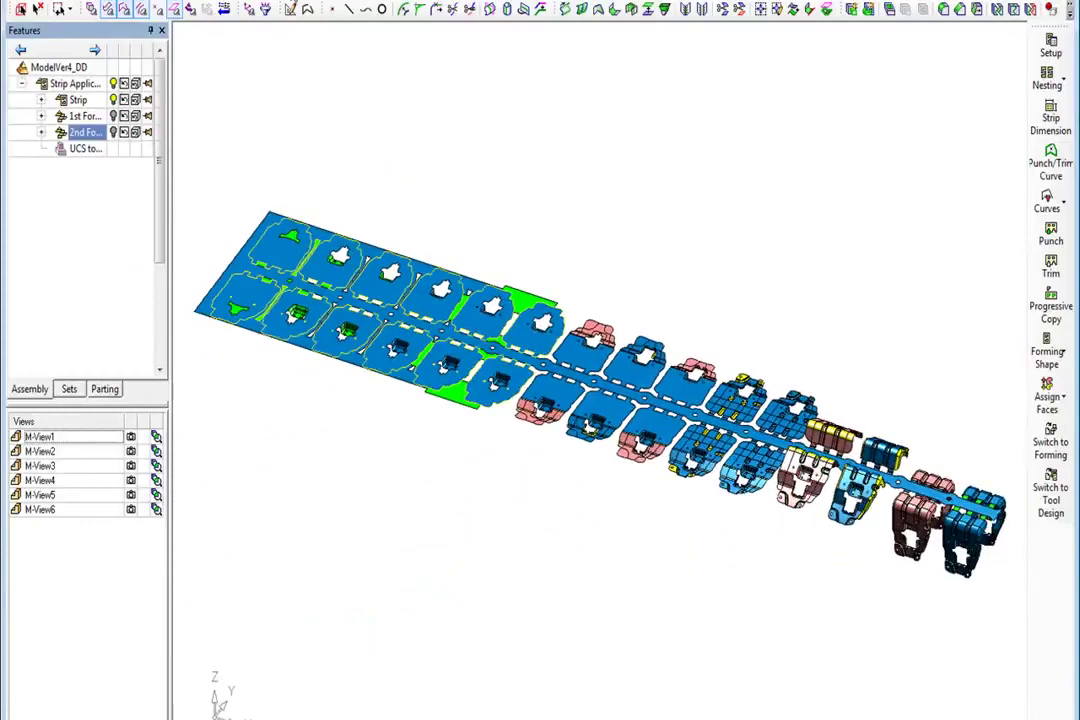